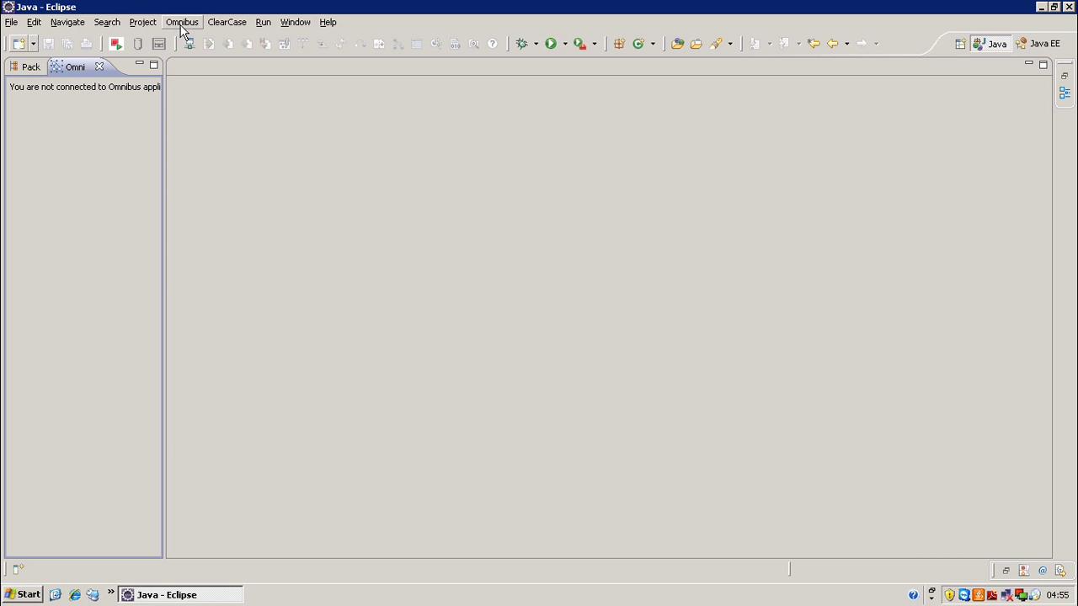
- Connect to the Omnibus application server by entering the account password for the prefilled user
{"action": "left_click", "coordinate": [182, 24]}
{"action": "left_click", "coordinate": [187, 40]}
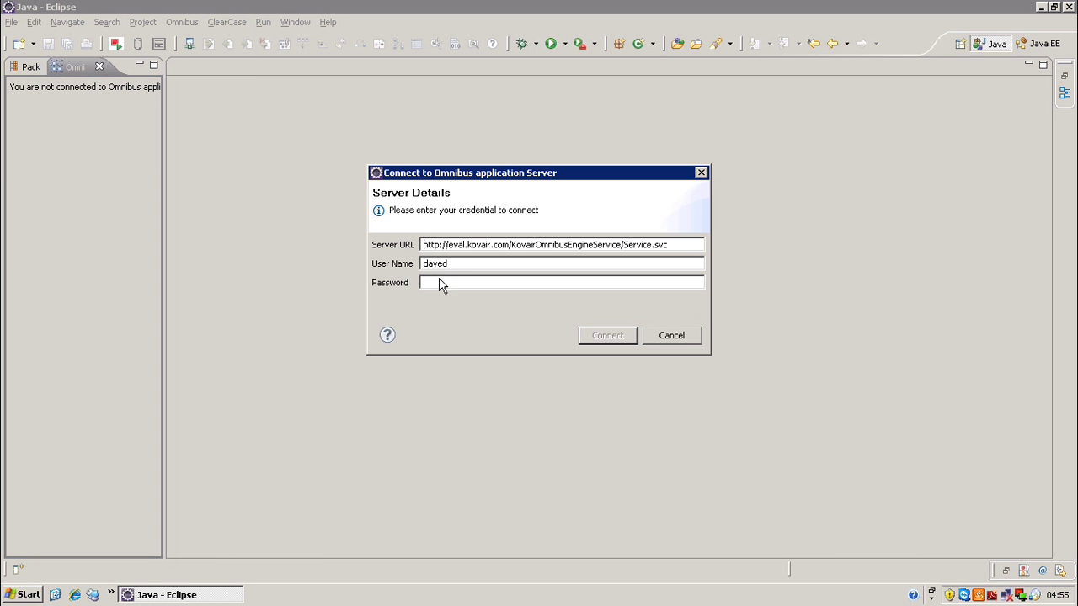
{"action": "type", "text": "*****"}
{"action": "left_click", "coordinate": [598, 337]}
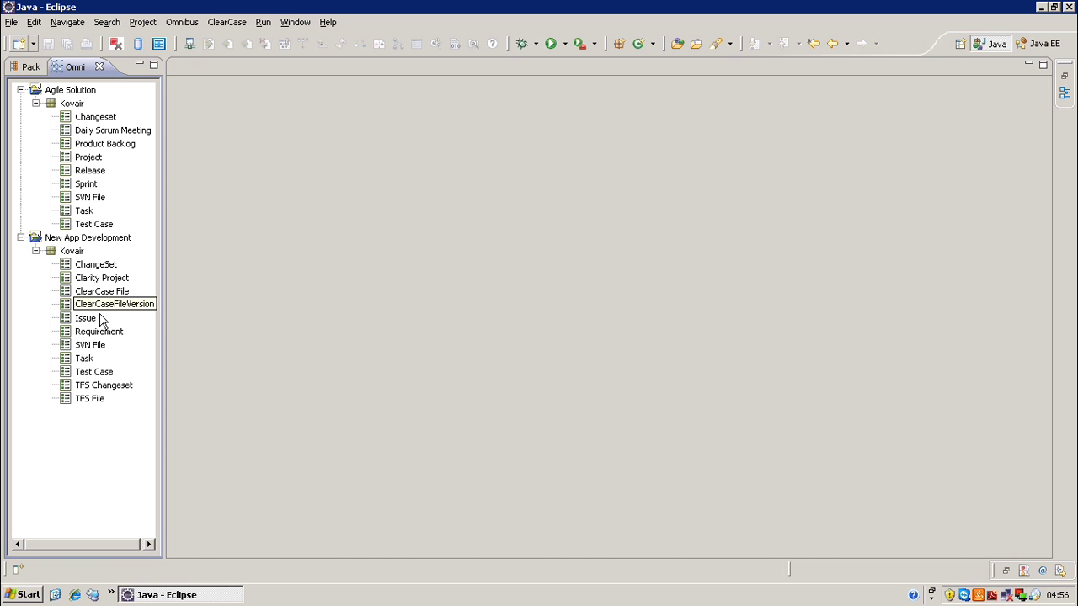
- Open the New App Development requirements list, sort it by ID in descending order and widen the Title column
{"action": "double_click", "coordinate": [97, 334]}
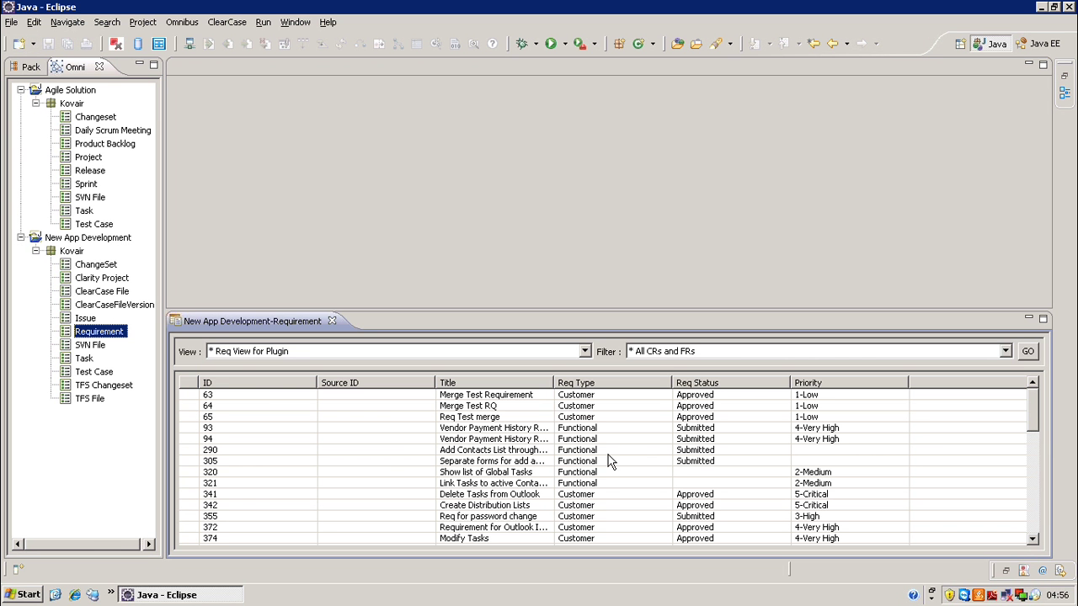
{"action": "left_click", "coordinate": [249, 384]}
{"action": "left_click", "coordinate": [248, 384]}
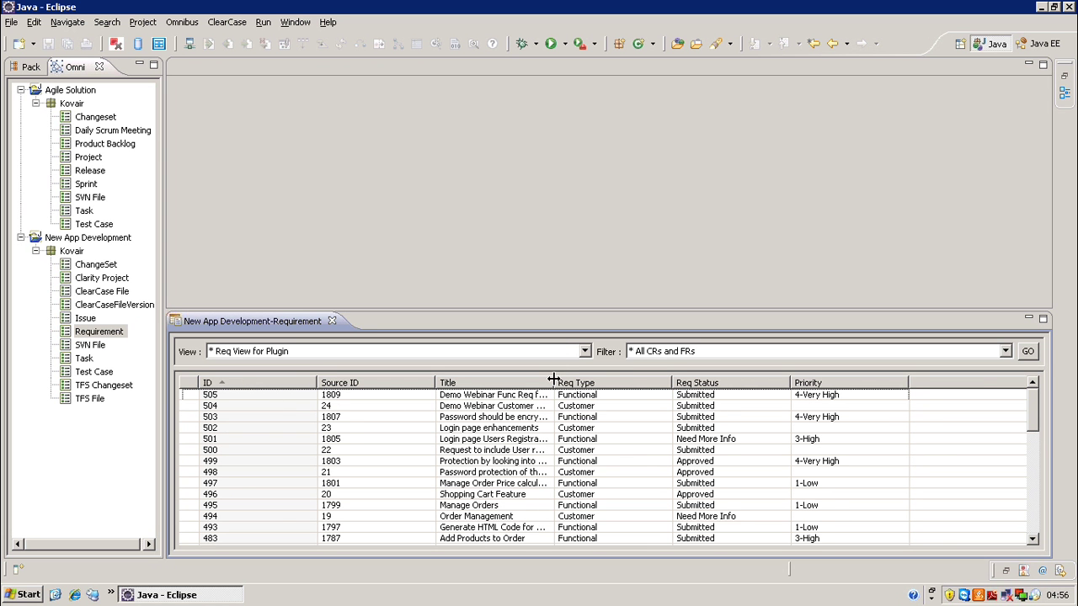
{"action": "left_click_drag", "start_coordinate": [556, 375], "coordinate": [647, 378]}
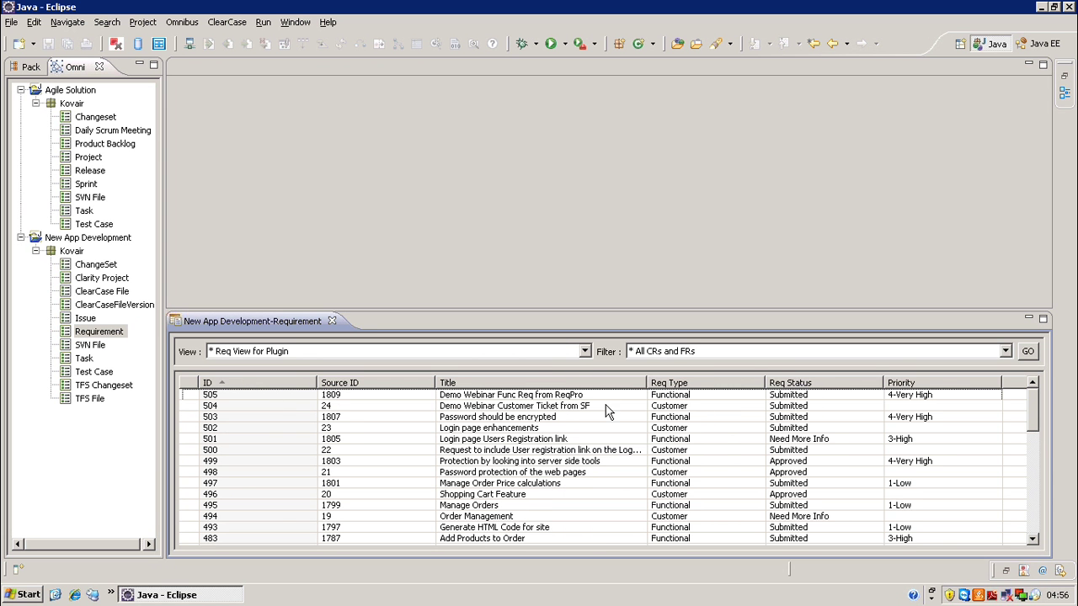
- Open requirement 504, Demo Webinar Customer Ticket from SF, and view its traceability links with a widened Name column
{"action": "left_click", "coordinate": [607, 408]}
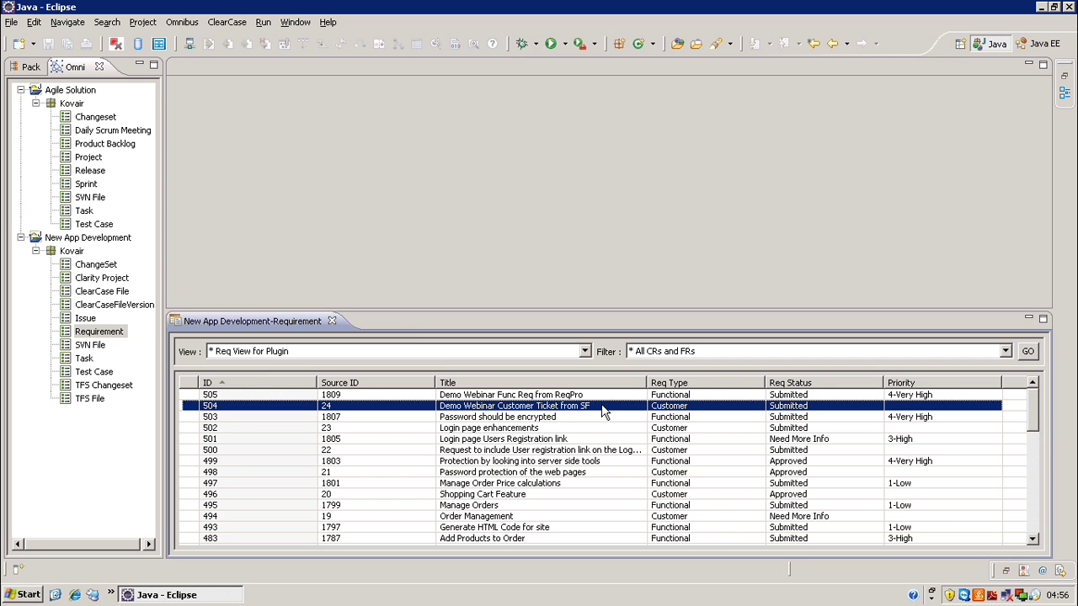
{"action": "left_click", "coordinate": [481, 395]}
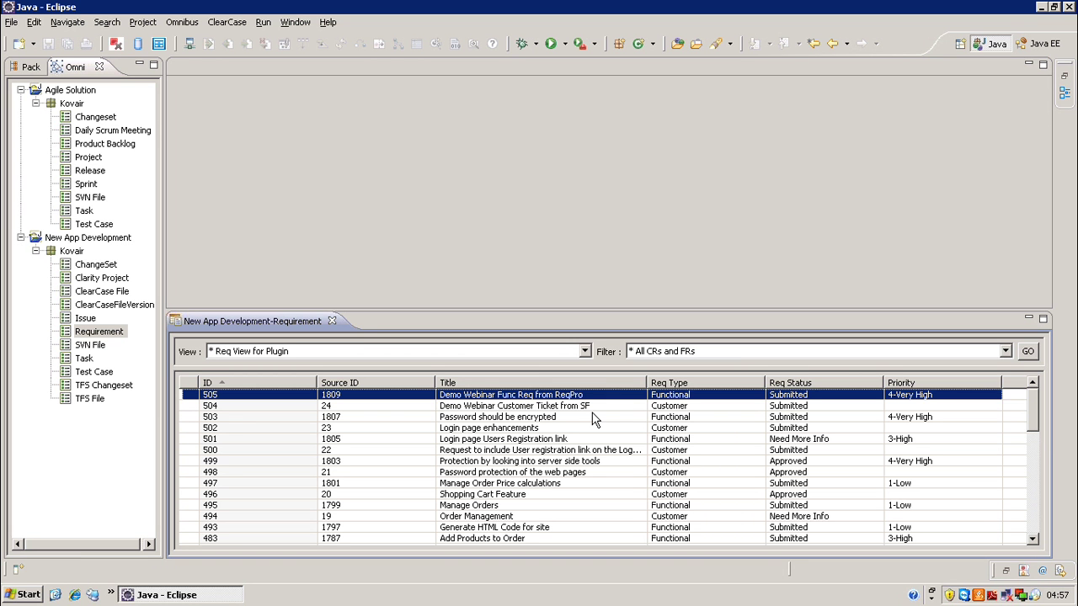
{"action": "left_click", "coordinate": [595, 407]}
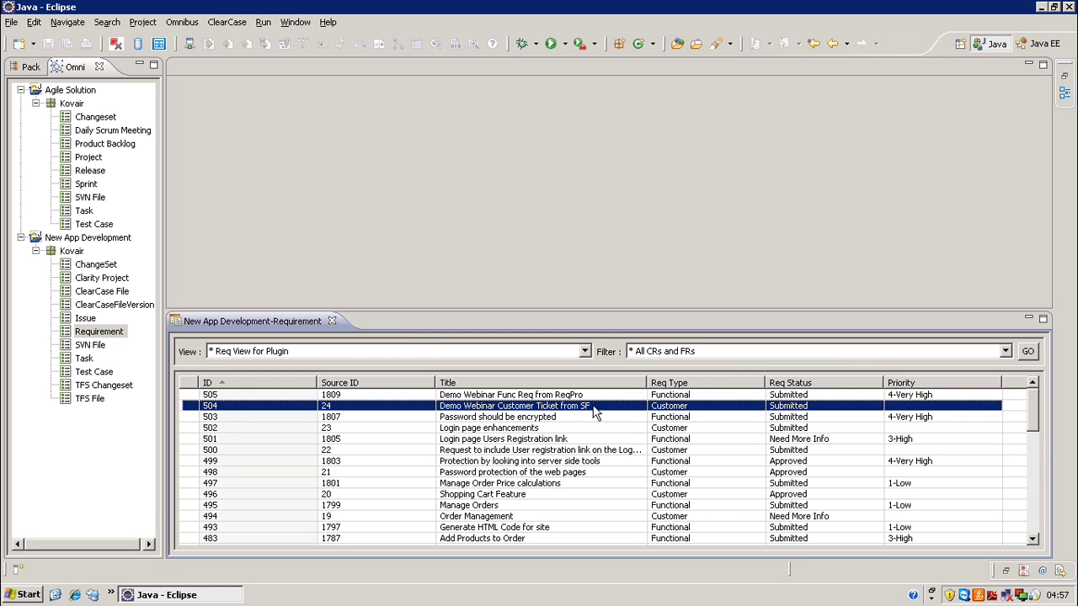
{"action": "right_click", "coordinate": [595, 407]}
{"action": "left_click", "coordinate": [637, 440]}
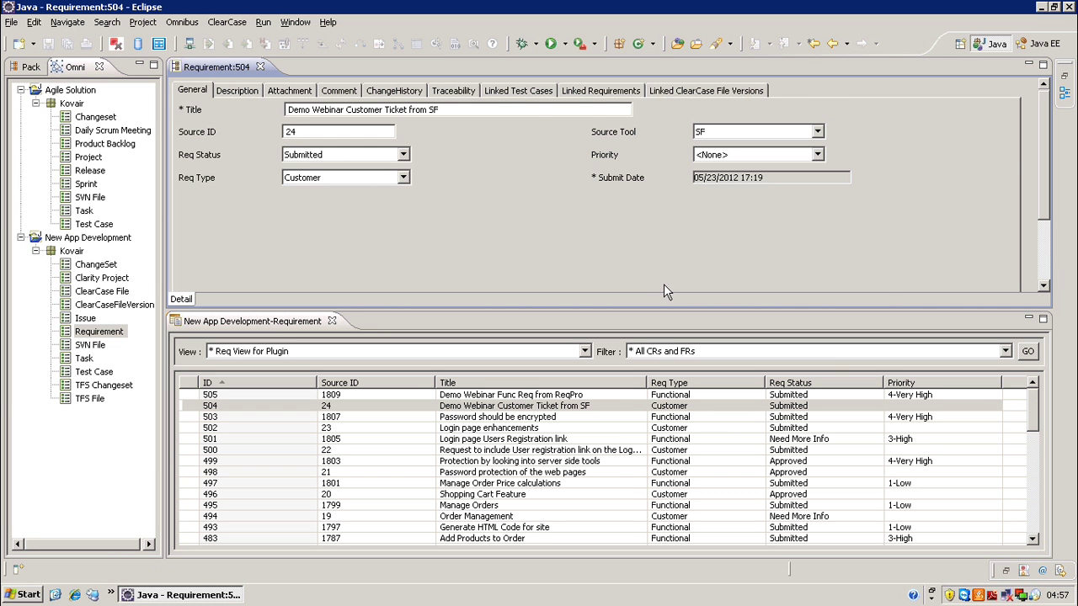
{"action": "left_click", "coordinate": [453, 90]}
{"action": "left_click_drag", "start_coordinate": [334, 133], "coordinate": [394, 133]}
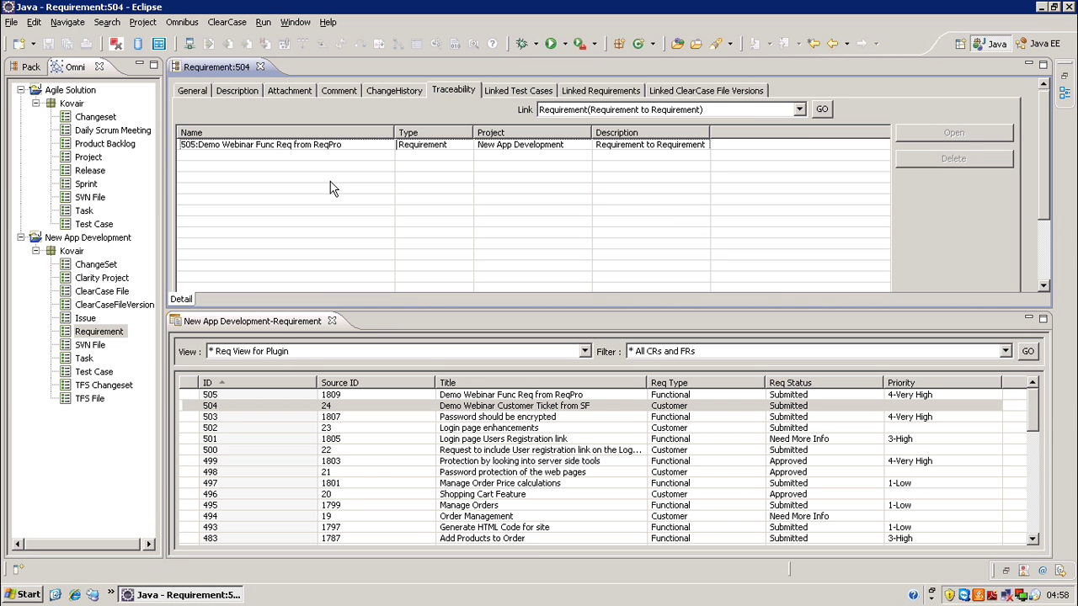
- Open the New App Development task list and widen its Title column
{"action": "left_click", "coordinate": [84, 359]}
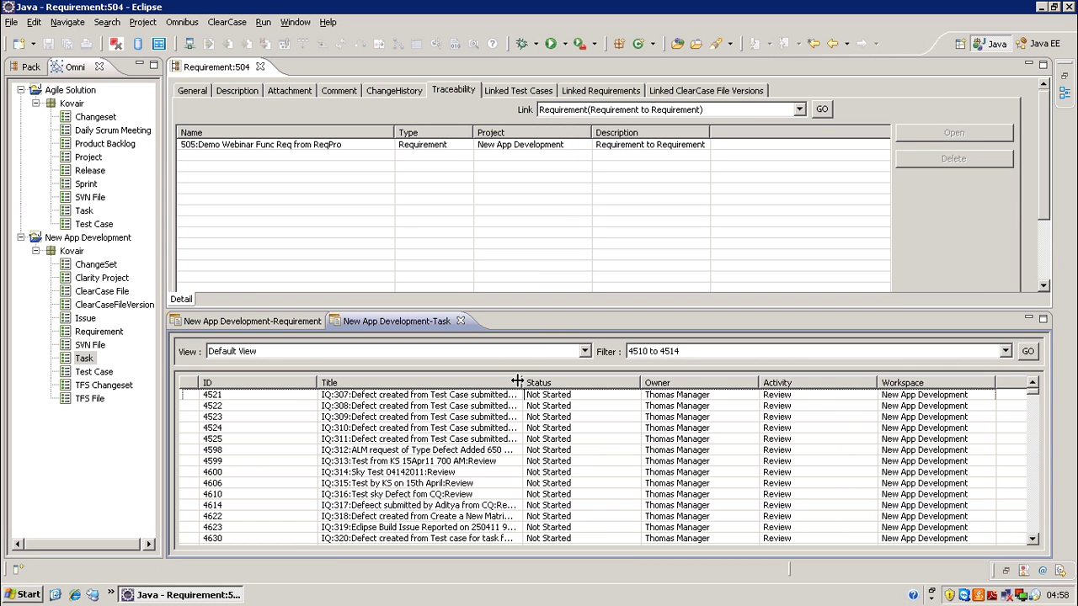
{"action": "left_click_drag", "start_coordinate": [517, 382], "coordinate": [586, 381]}
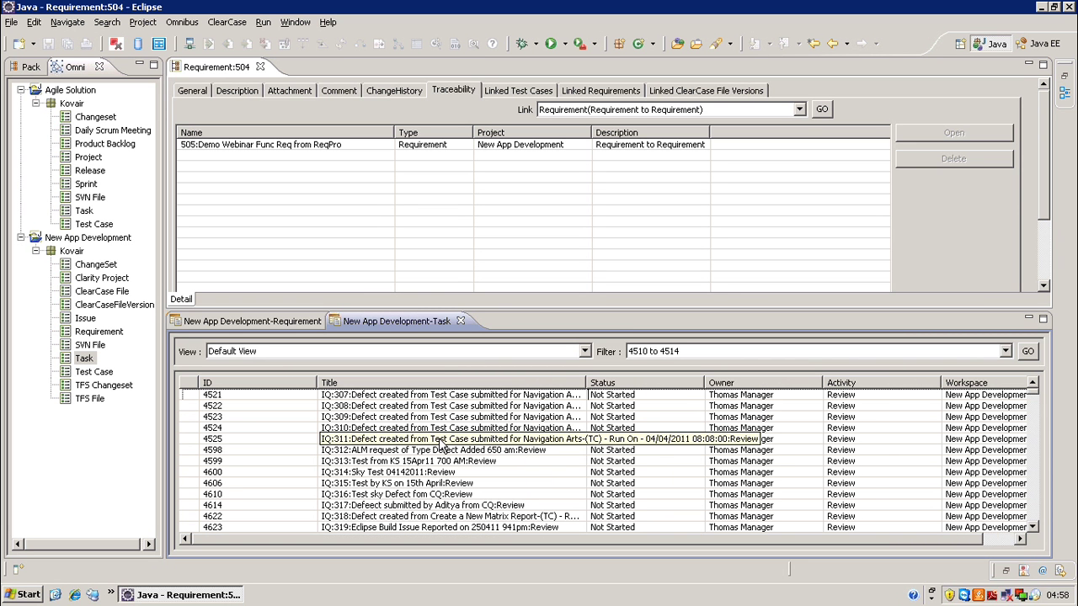
- Connect to Rational ClearCase and expand the src folder of DemoProject
{"action": "left_click", "coordinate": [227, 22]}
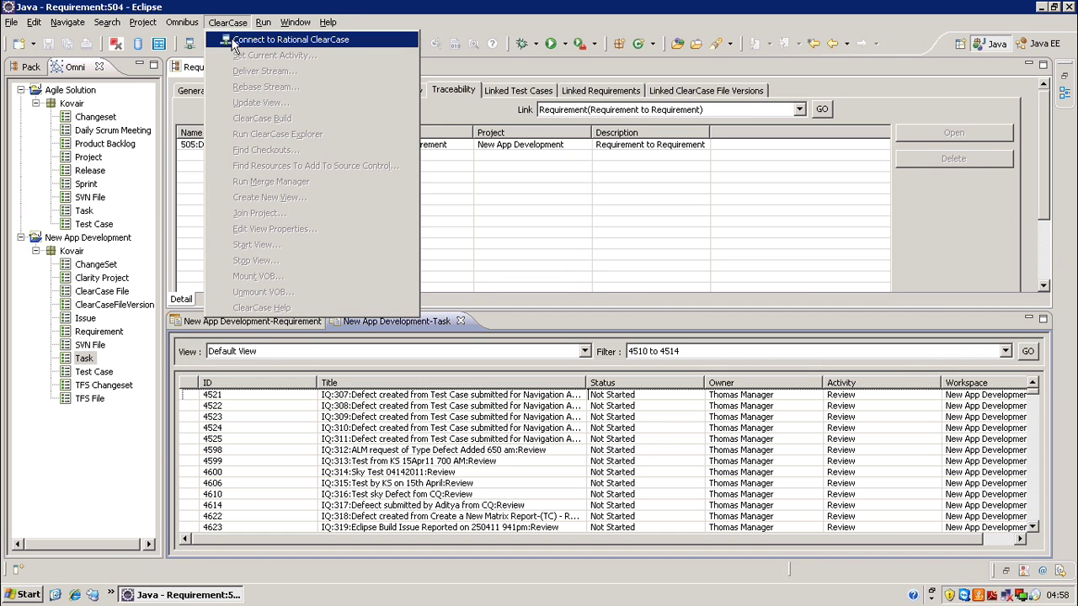
{"action": "left_click", "coordinate": [240, 38]}
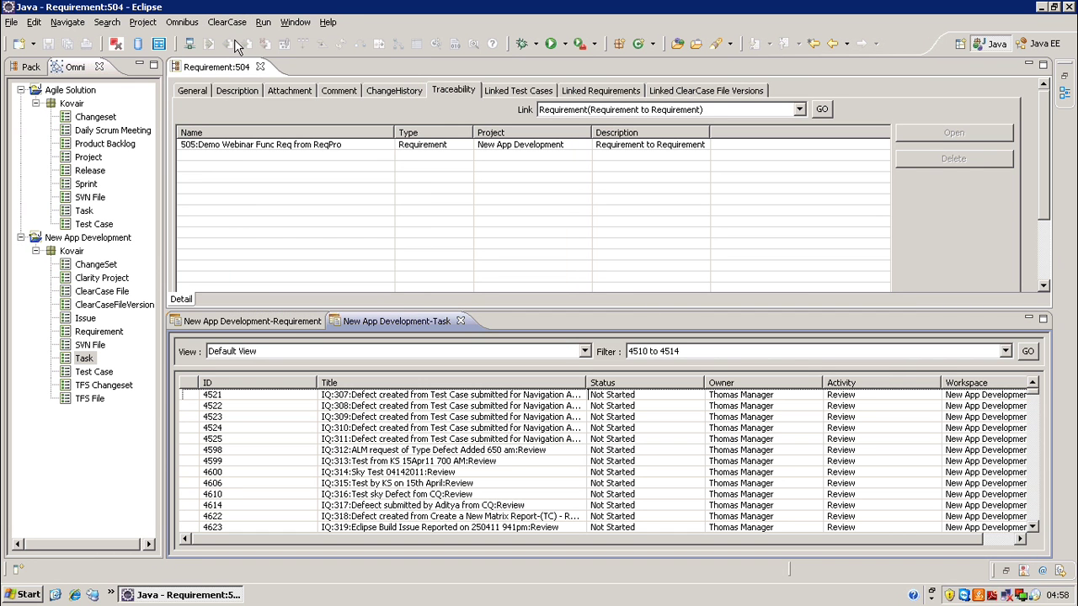
{"action": "left_click", "coordinate": [28, 67]}
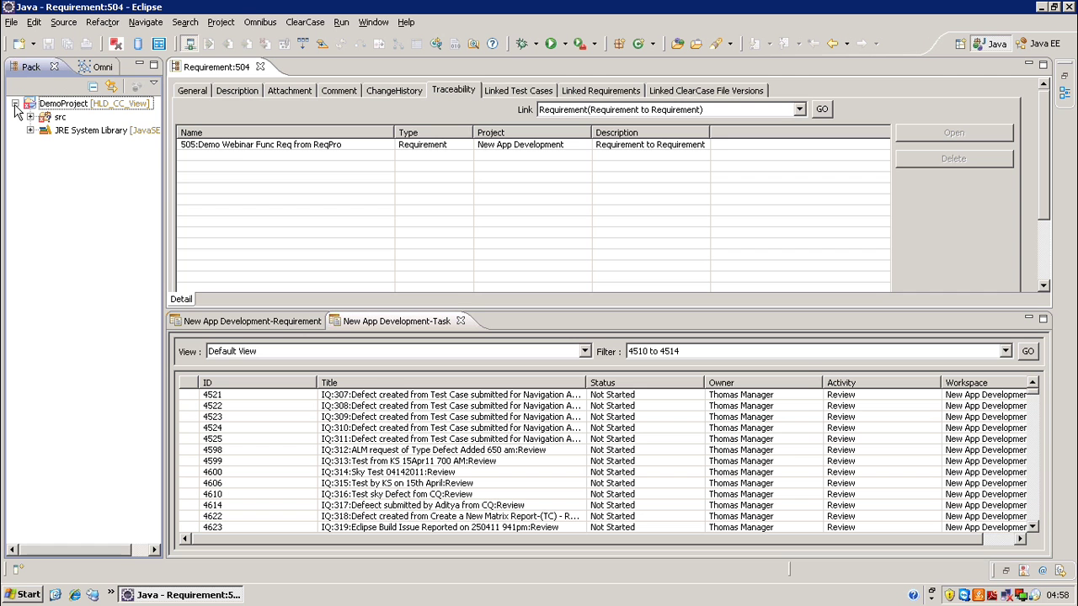
{"action": "left_click", "coordinate": [28, 117]}
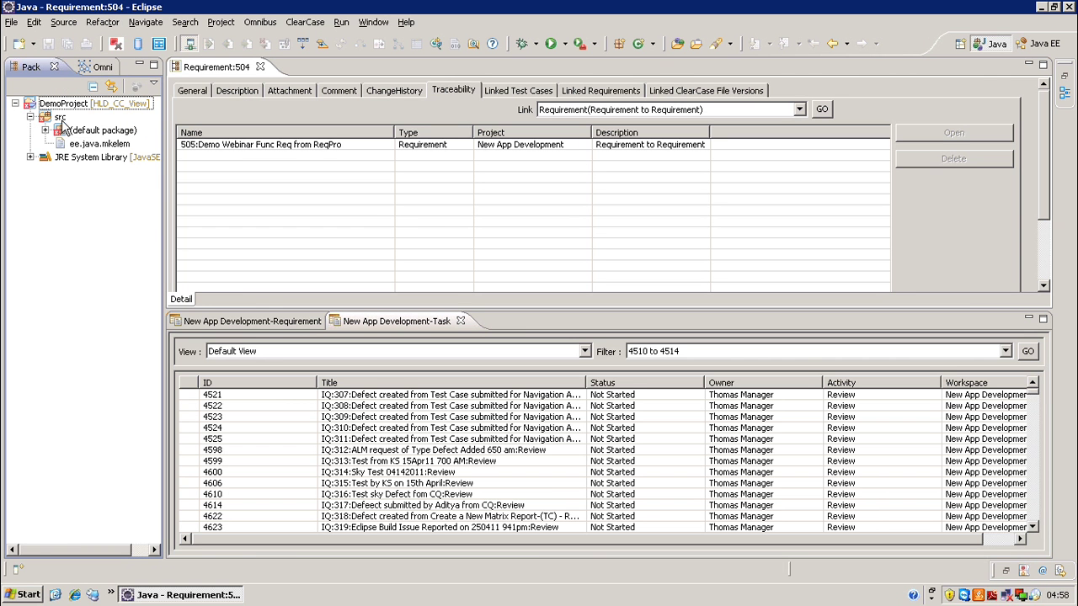
- Create a public class DemoWebinarClass in DemoProject/src with main method and superclass constructor stubs, without adding it to source control
{"action": "left_click", "coordinate": [62, 118]}
{"action": "right_click", "coordinate": [63, 118]}
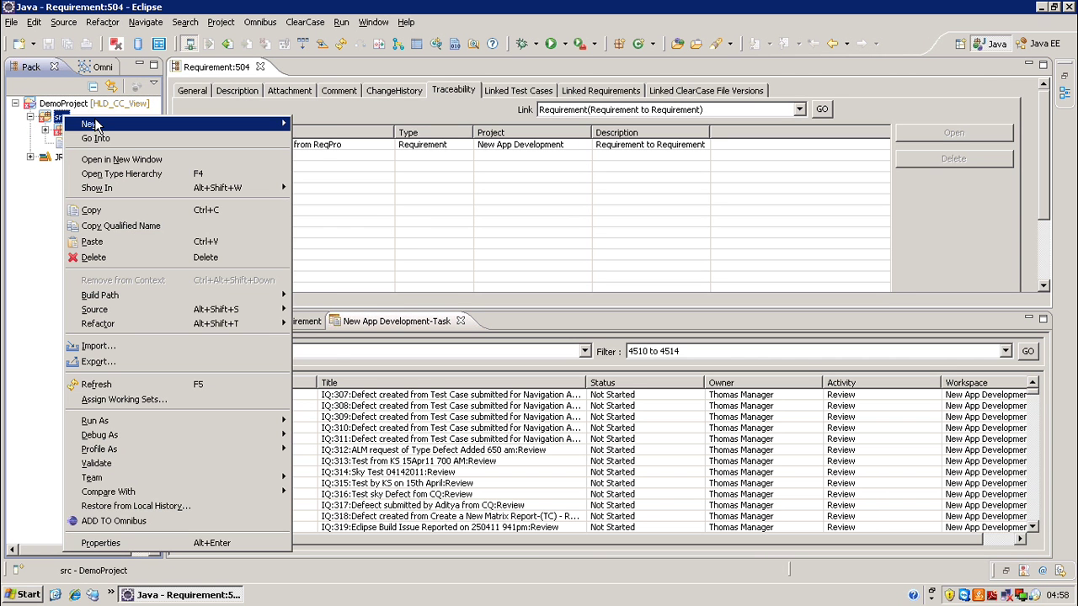
{"action": "mouse_move", "coordinate": [94, 125]}
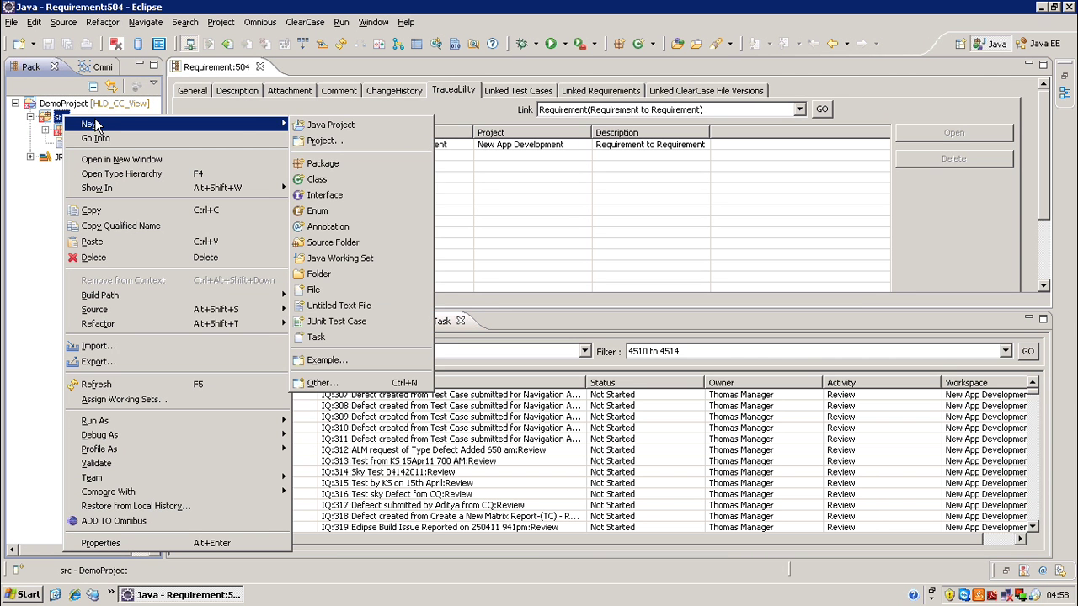
{"action": "left_click", "coordinate": [345, 178]}
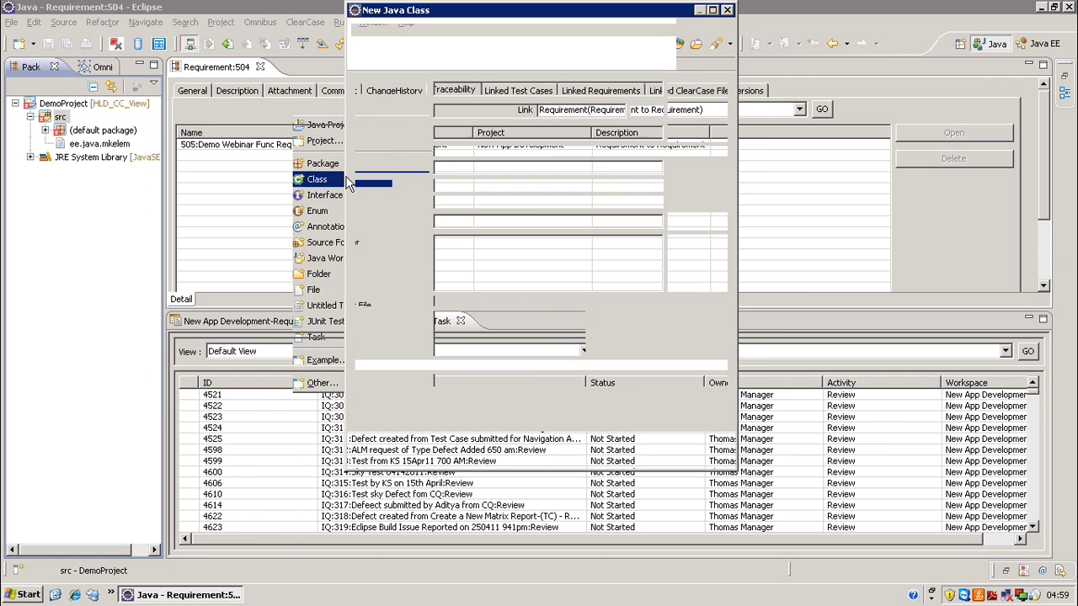
{"action": "type", "text": "De"}
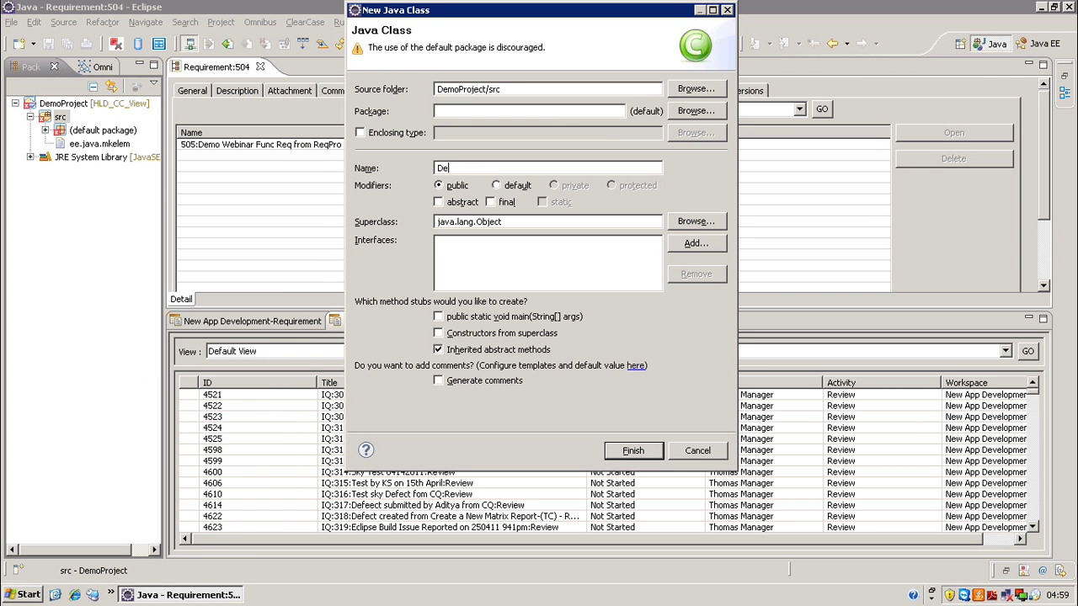
{"action": "type", "text": "moWebinarClass"}
{"action": "left_click", "coordinate": [438, 318]}
{"action": "left_click", "coordinate": [437, 334]}
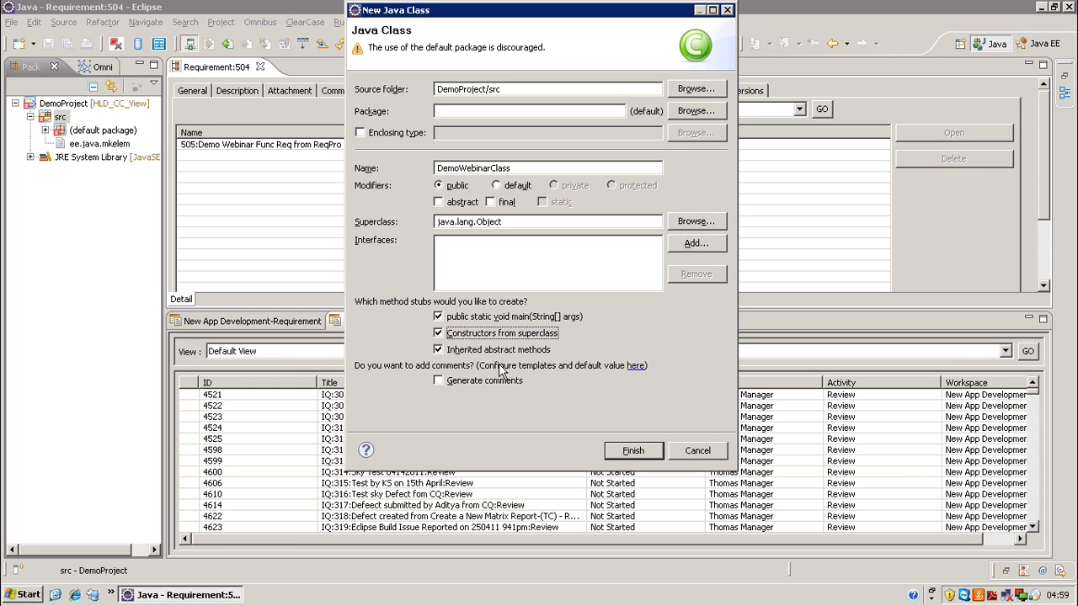
{"action": "left_click", "coordinate": [632, 455]}
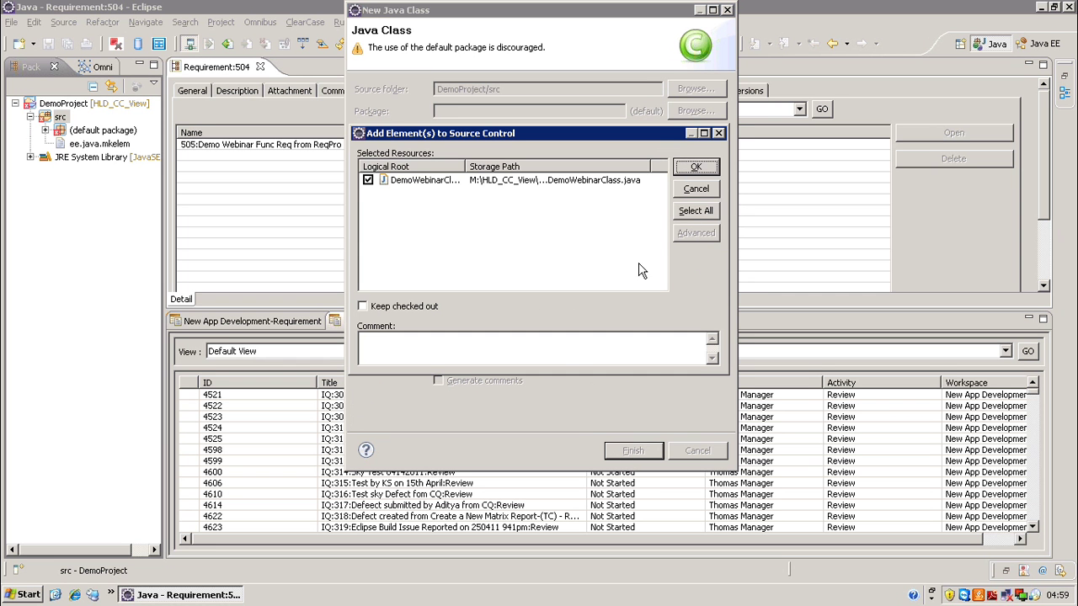
{"action": "left_click", "coordinate": [695, 189]}
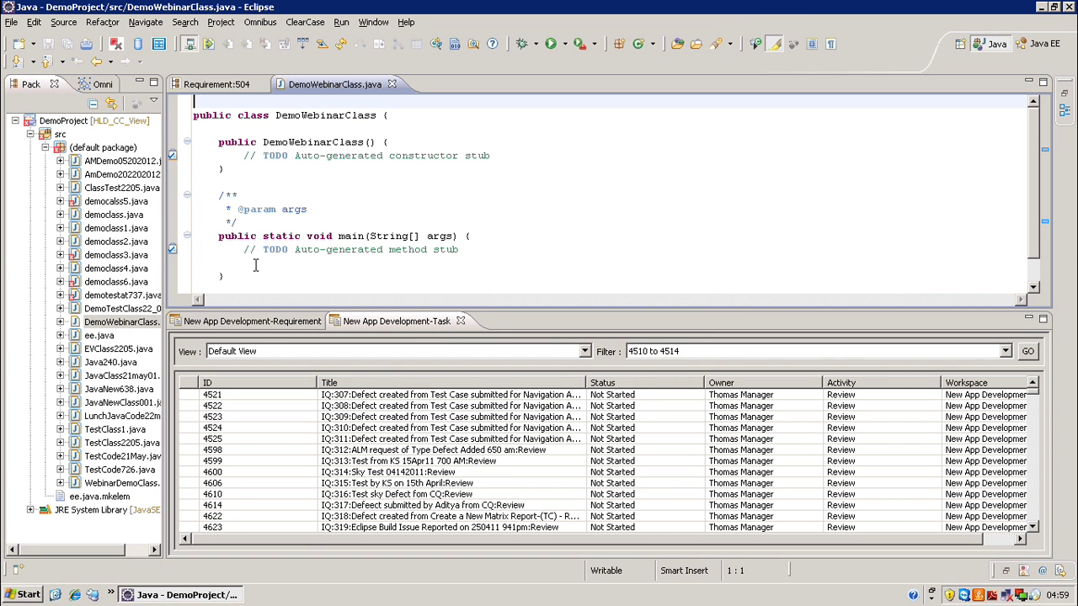
- Add the comment "// my code here" below the TODO line in the main method and save the file
{"action": "left_click", "coordinate": [257, 263]}
{"action": "key", "text": "ctrl+shift+f"}
{"action": "key", "text": "Tab"}
{"action": "key", "text": "Tab"}
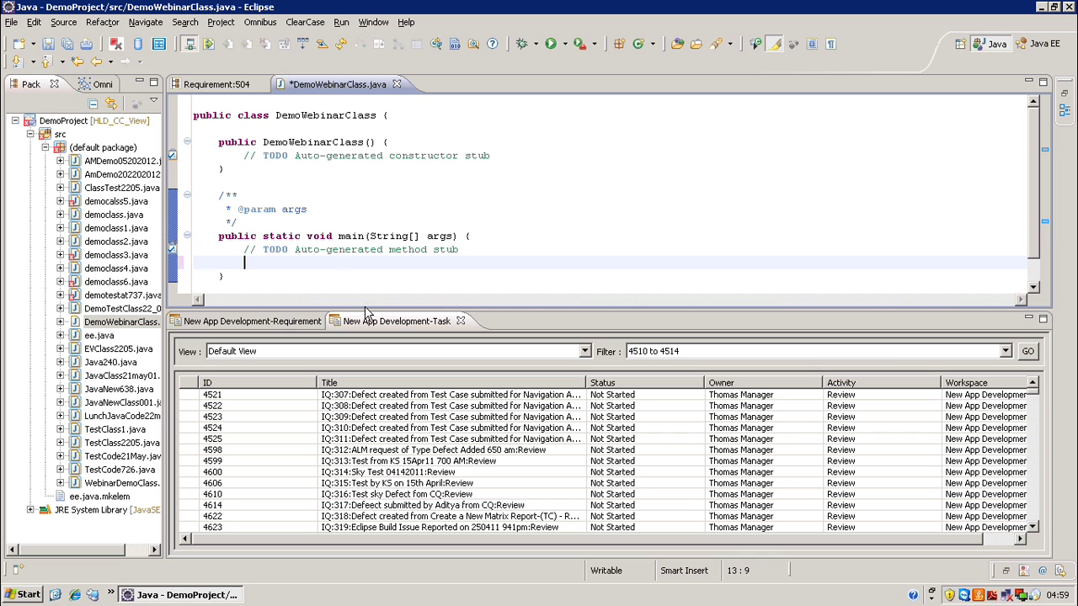
{"action": "type", "text": "// my code here"}
{"action": "left_click", "coordinate": [48, 46]}
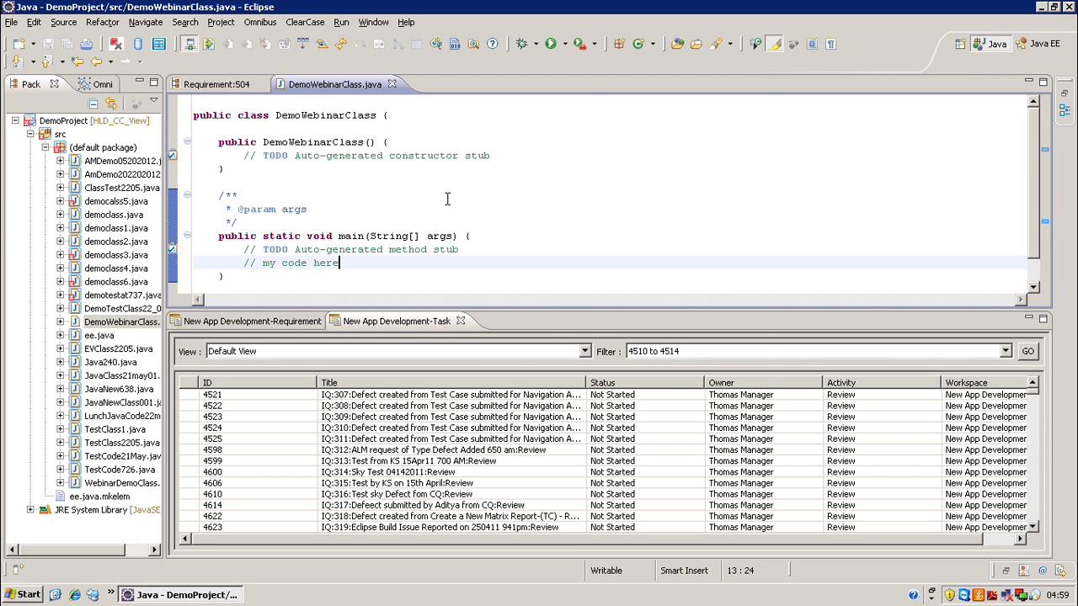
- Add DemoWebinarClass.java to ClearCase source control without keeping it checked out
{"action": "right_click", "coordinate": [551, 208]}
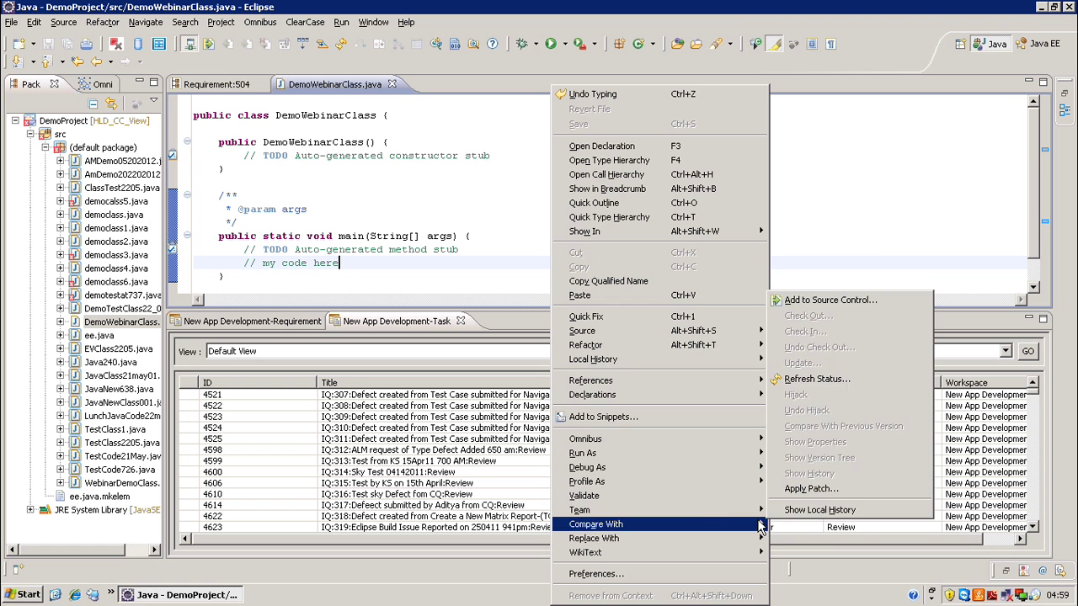
{"action": "mouse_move", "coordinate": [722, 510]}
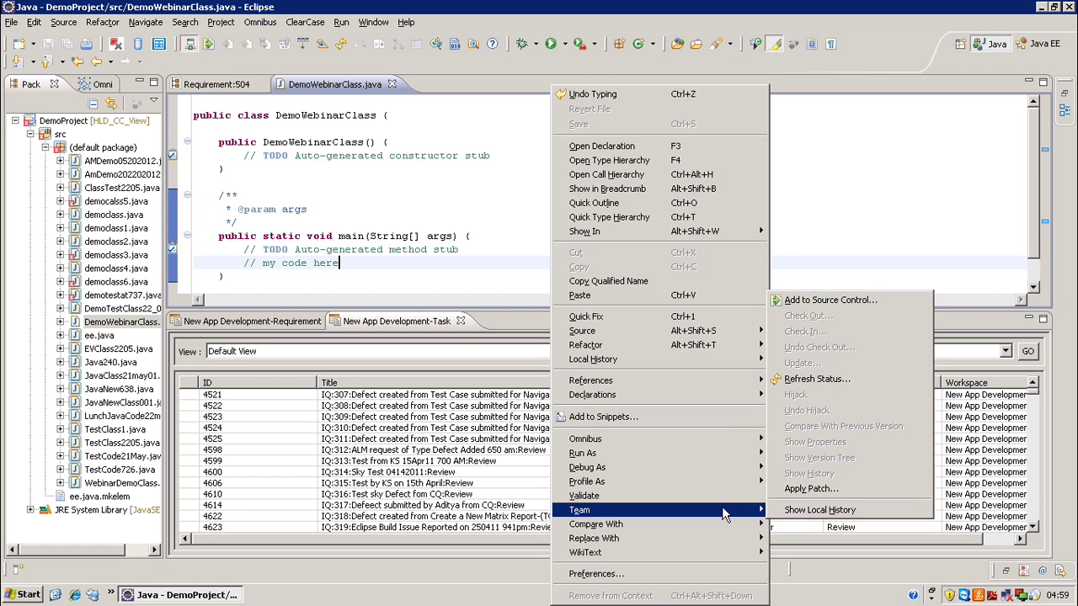
{"action": "left_click", "coordinate": [832, 300]}
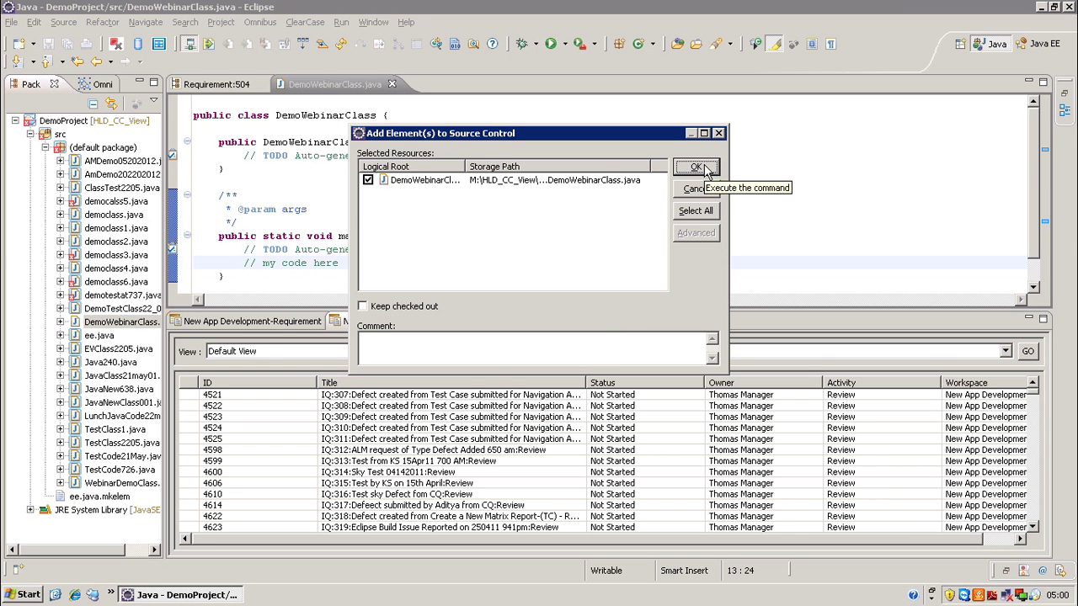
{"action": "left_click", "coordinate": [697, 166]}
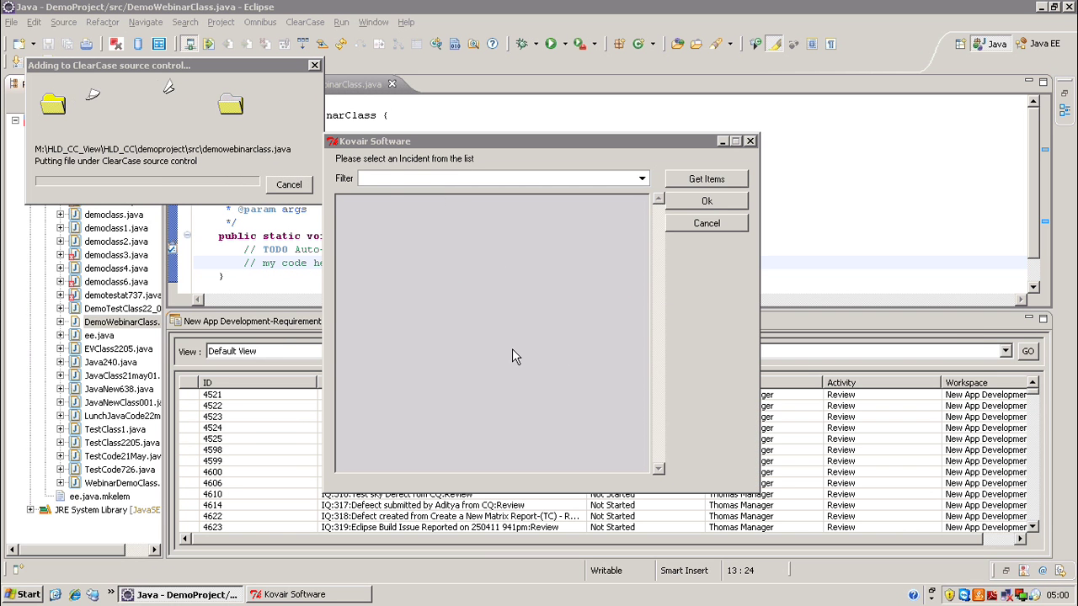
- Retrieve the incidents with the "* All CRs and FRs" filter and link the file to 505, Demo Webinar Func Req from ReqPro
{"action": "left_click", "coordinate": [642, 178]}
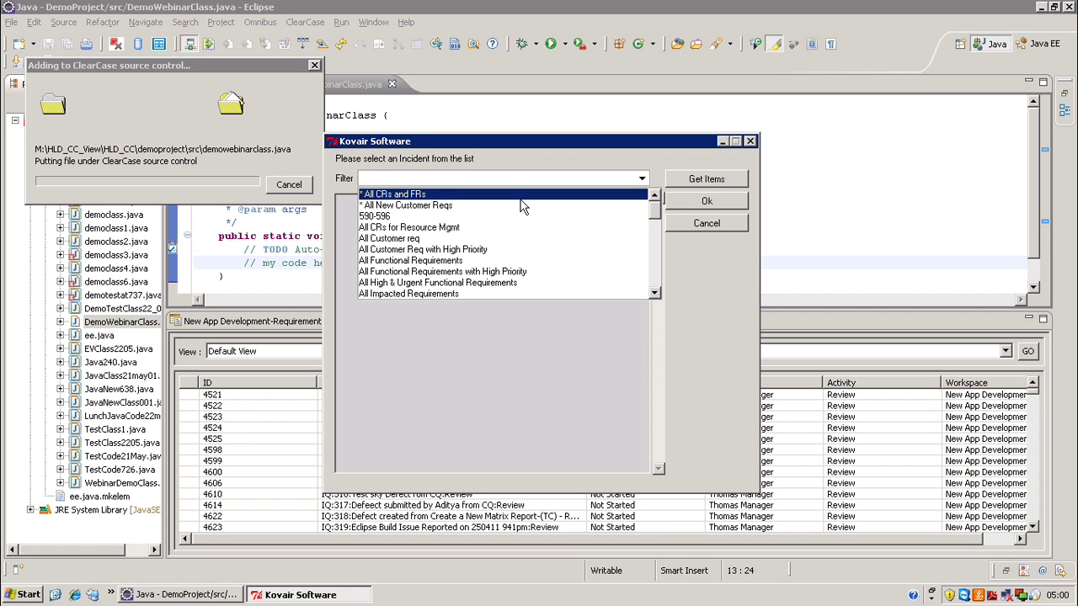
{"action": "left_click", "coordinate": [652, 190]}
{"action": "left_click", "coordinate": [690, 180]}
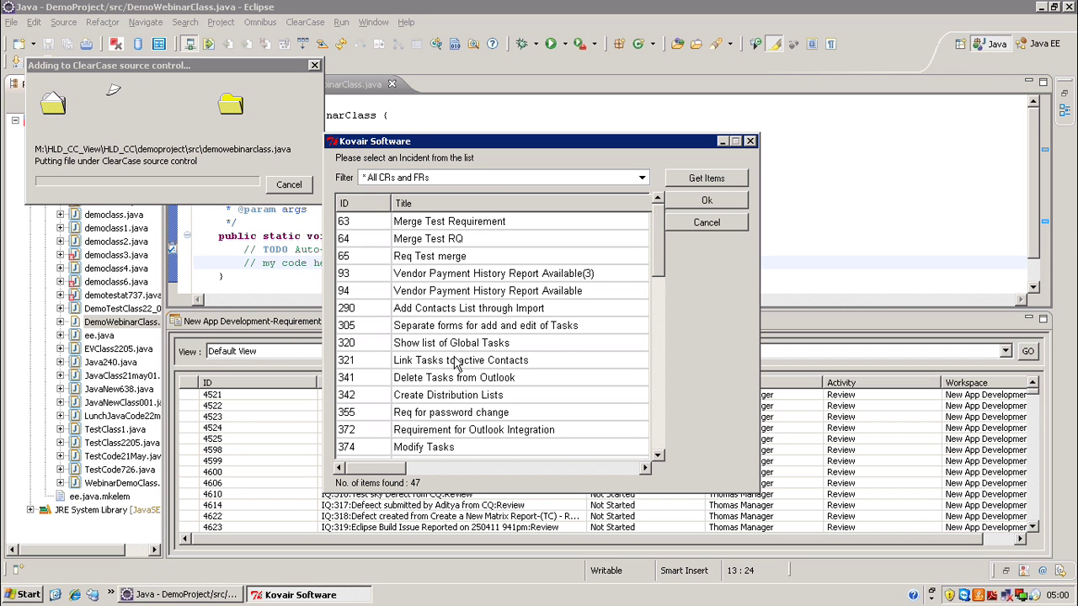
{"action": "scroll", "coordinate": [657, 453], "scroll_direction": "down", "scroll_amount": 11}
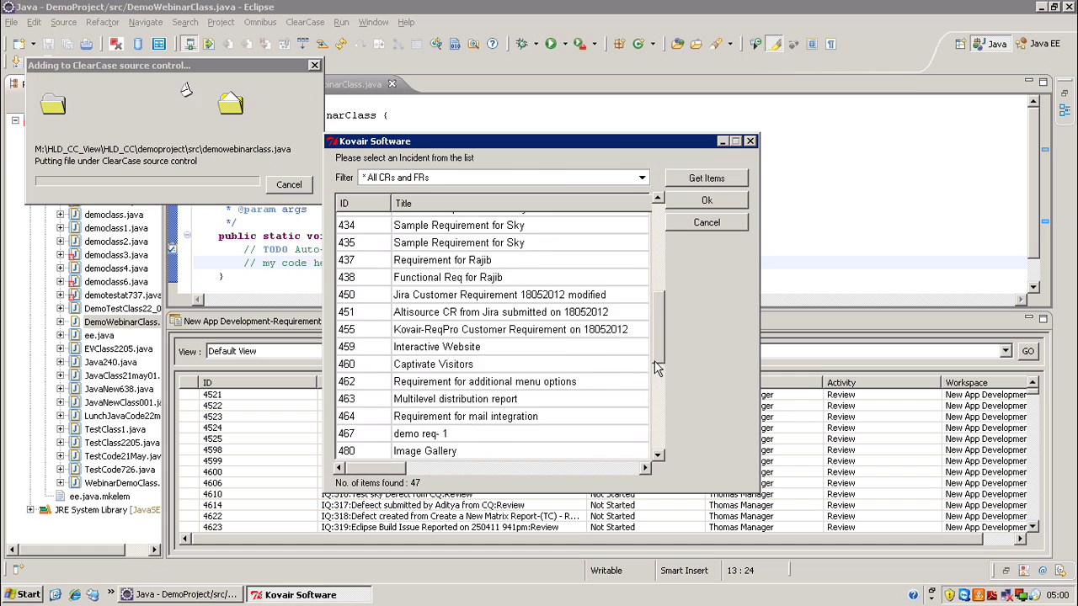
{"action": "left_click", "coordinate": [551, 444]}
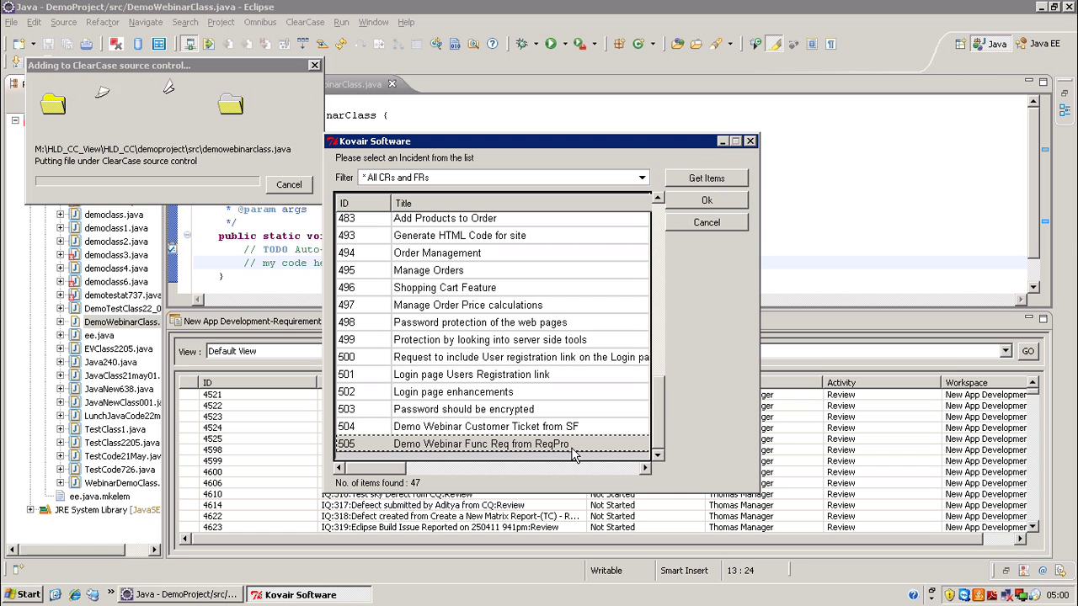
{"action": "left_click", "coordinate": [708, 203]}
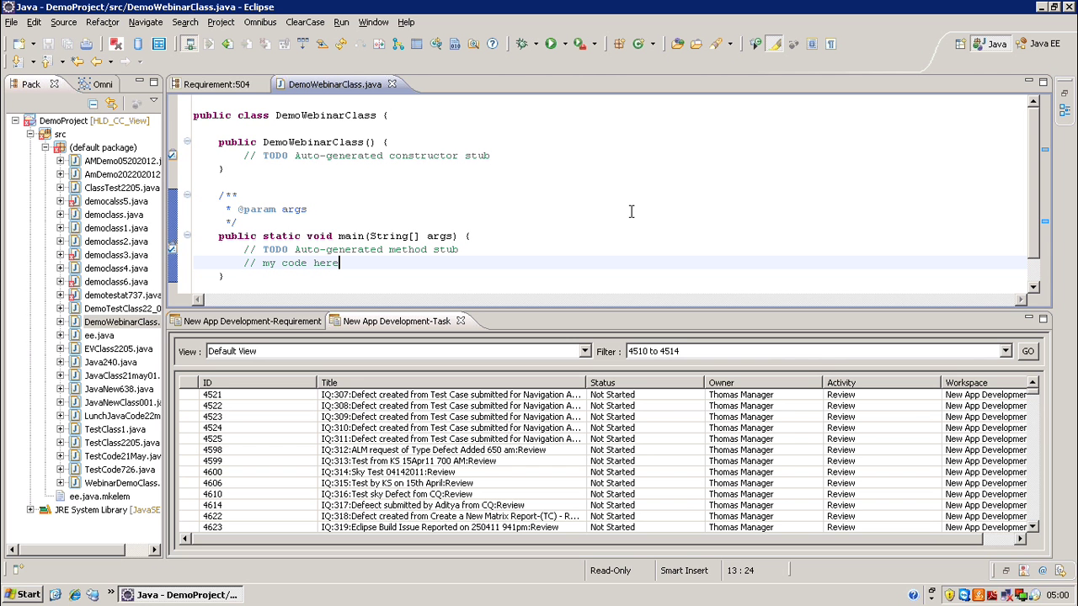
- Show the ClearCase history of DemoWebinarClass.java and examine the Kovair-Incident attribute in the custom properties of version \main\1
{"action": "right_click", "coordinate": [519, 200]}
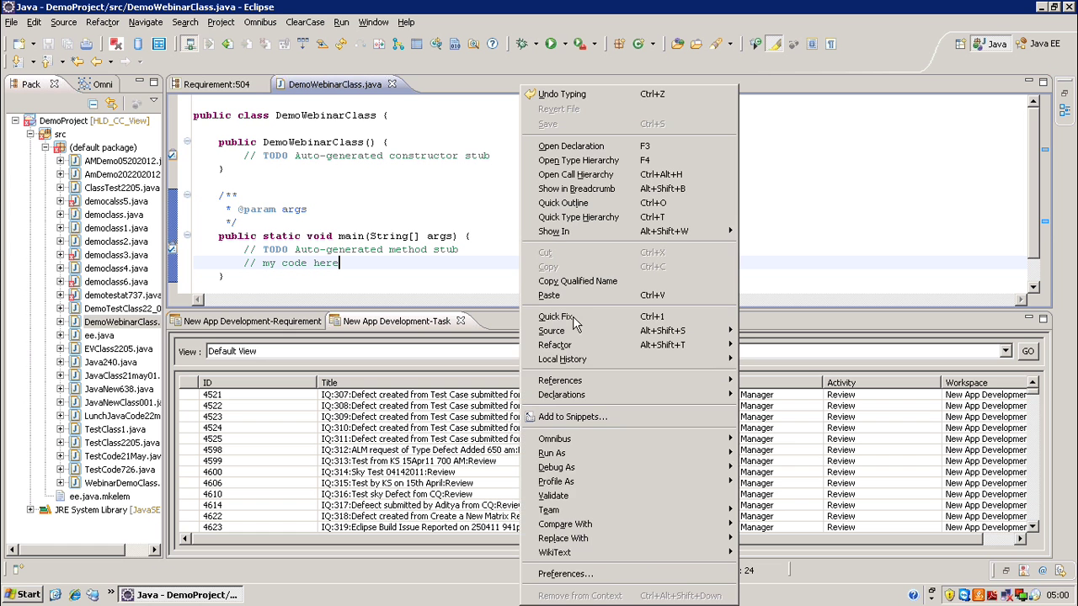
{"action": "mouse_move", "coordinate": [616, 510]}
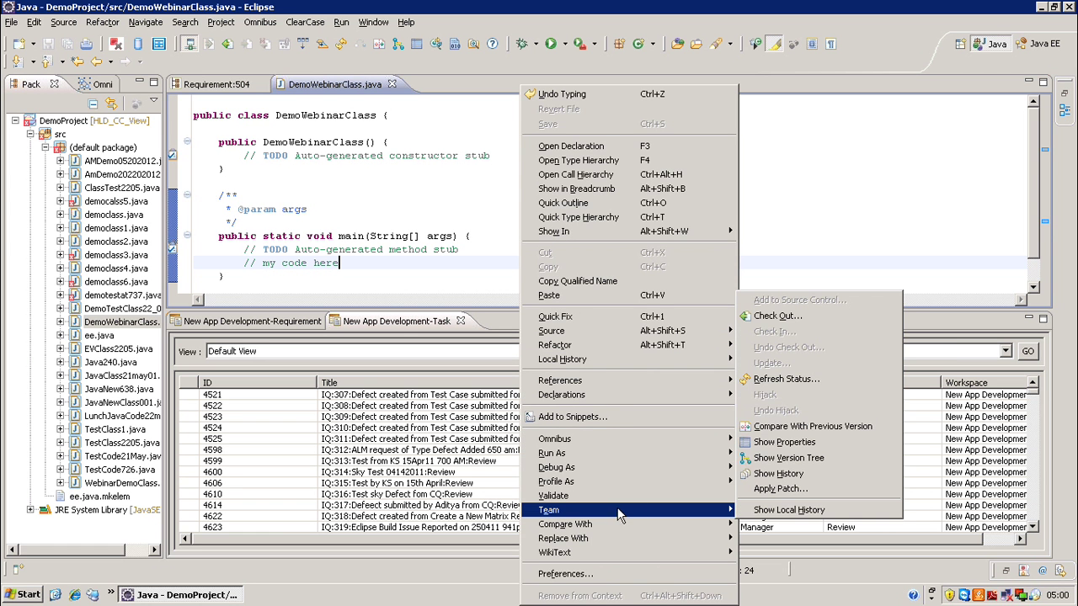
{"action": "left_click", "coordinate": [795, 474]}
{"action": "right_click", "coordinate": [144, 128]}
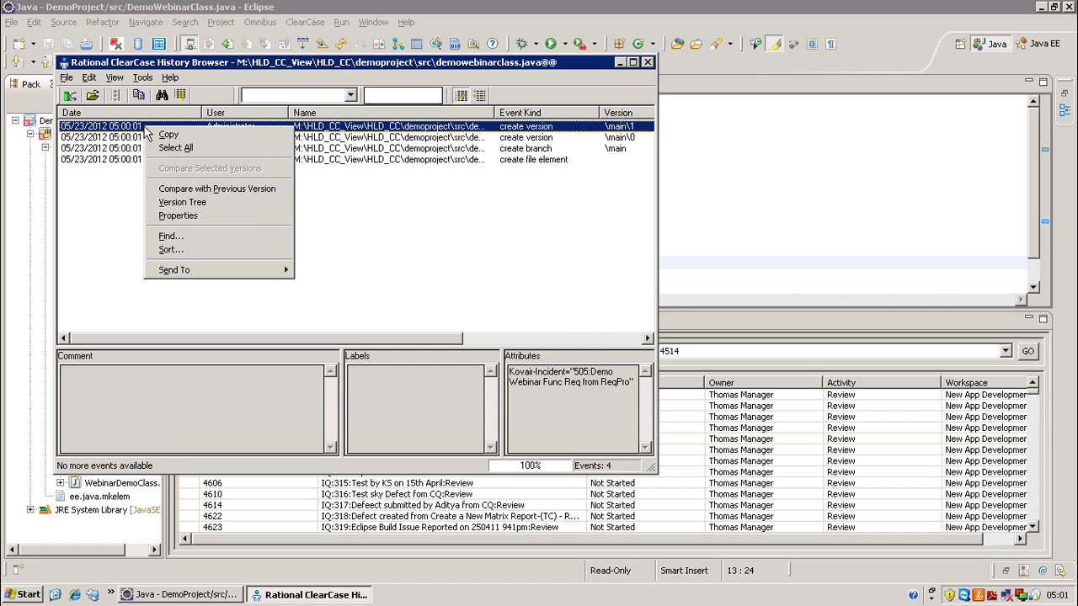
{"action": "left_click", "coordinate": [209, 217]}
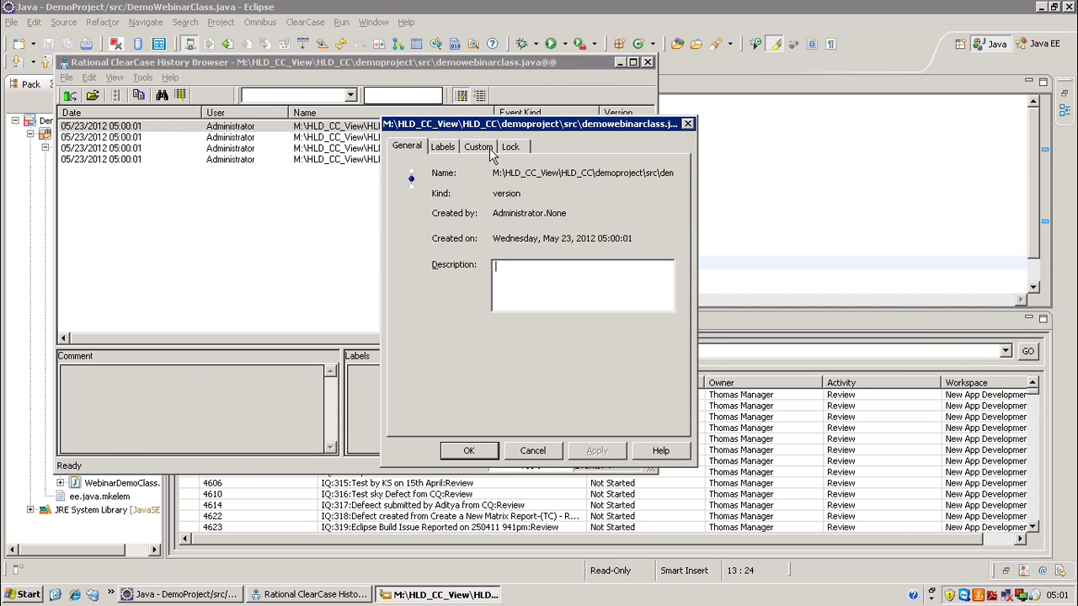
{"action": "left_click", "coordinate": [488, 149]}
{"action": "left_click", "coordinate": [435, 205]}
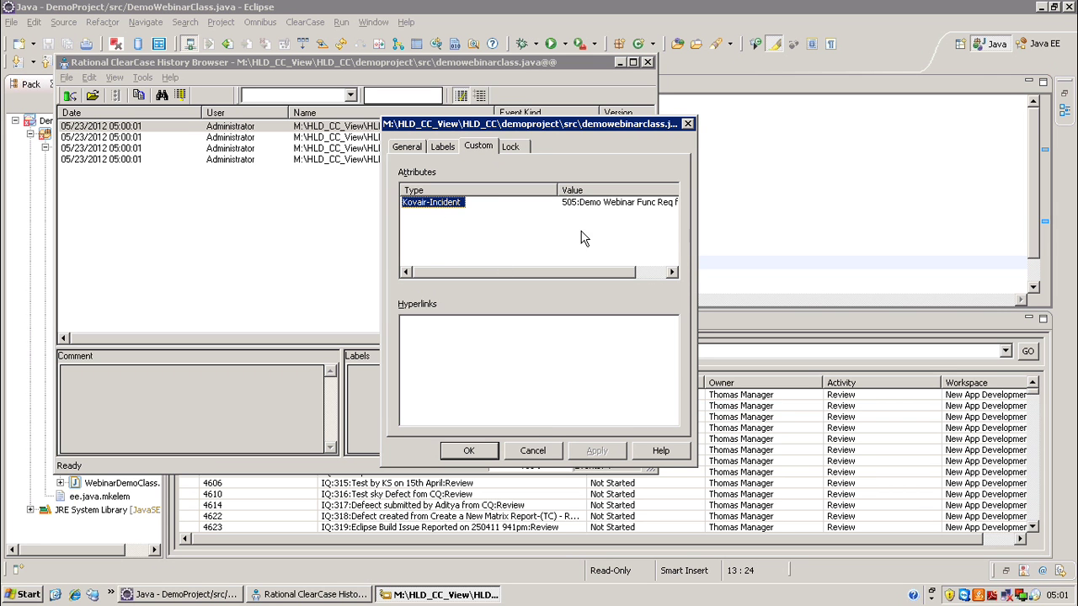
{"action": "left_click_drag", "start_coordinate": [620, 272], "coordinate": [659, 273]}
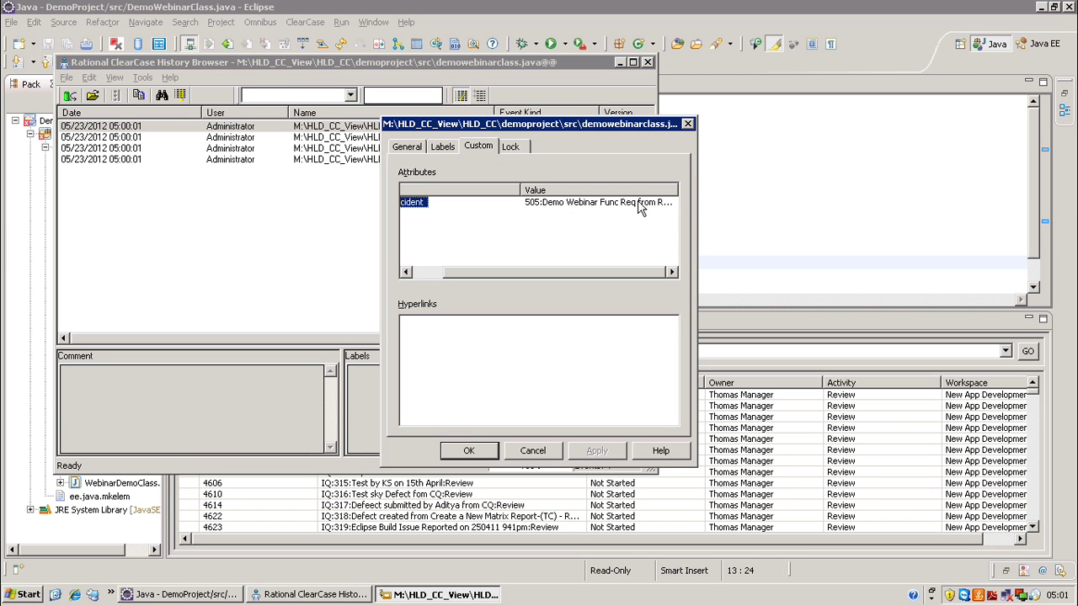
{"action": "left_click", "coordinate": [518, 454]}
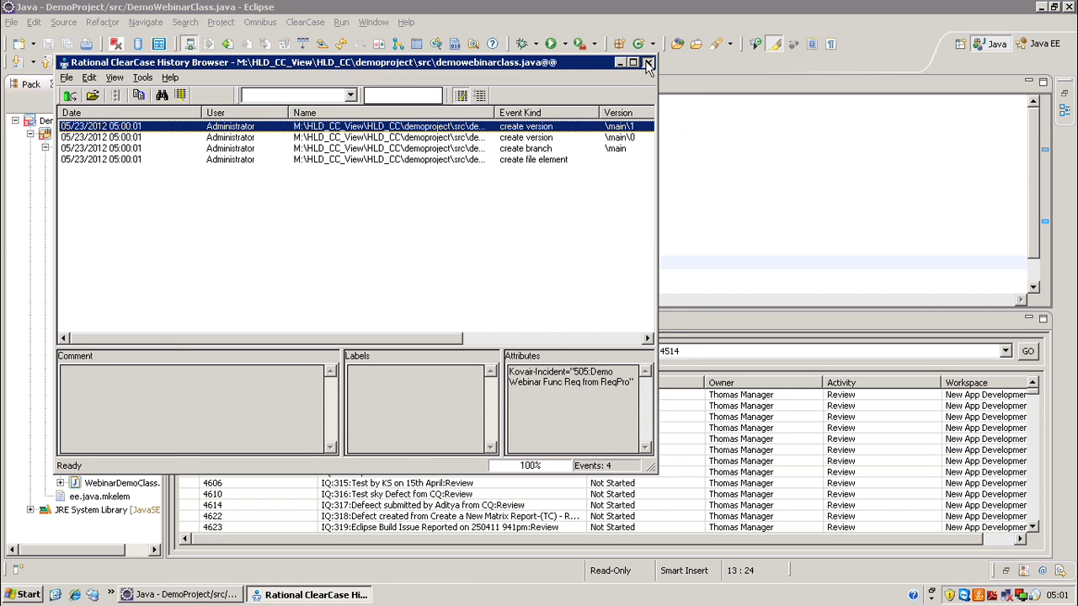
{"action": "left_click", "coordinate": [647, 64]}
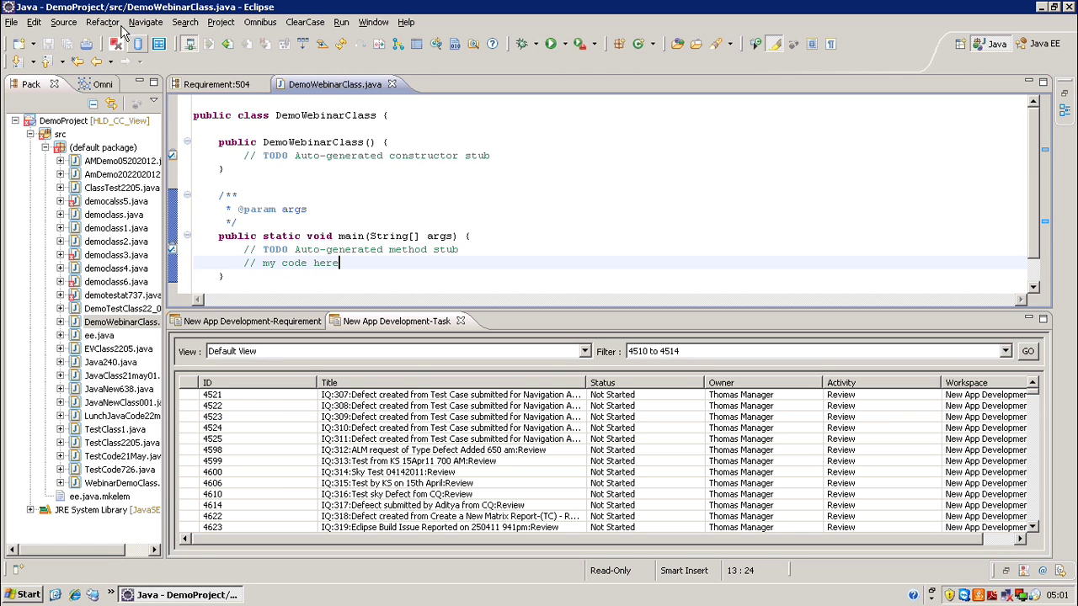
- Disconnect from the Omnibus server and close Eclipse
{"action": "left_click", "coordinate": [117, 47]}
{"action": "left_click", "coordinate": [1070, 6]}
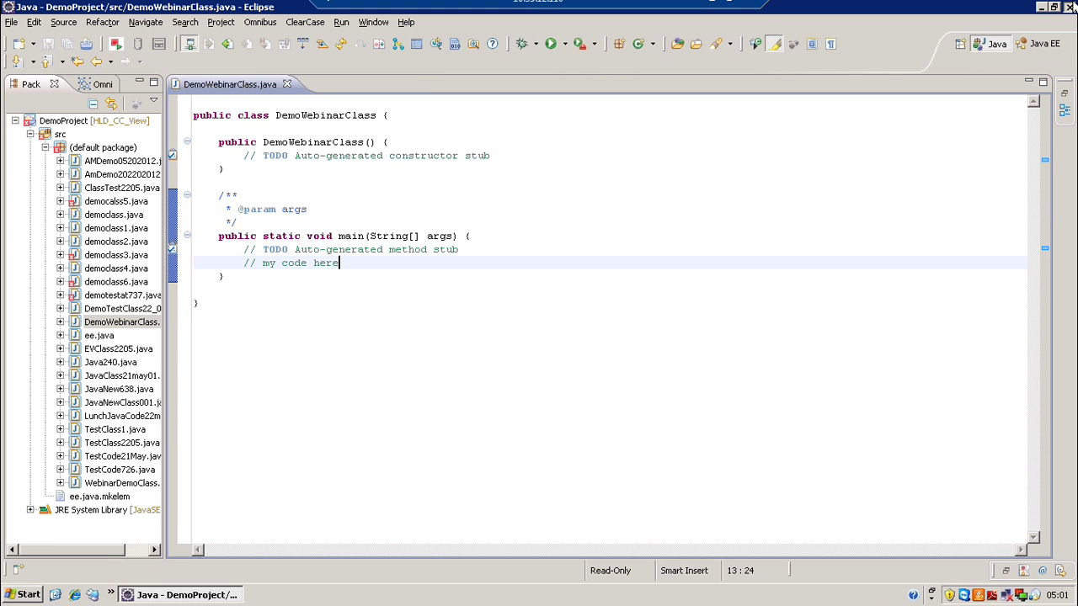
{"action": "left_click", "coordinate": [608, 311]}
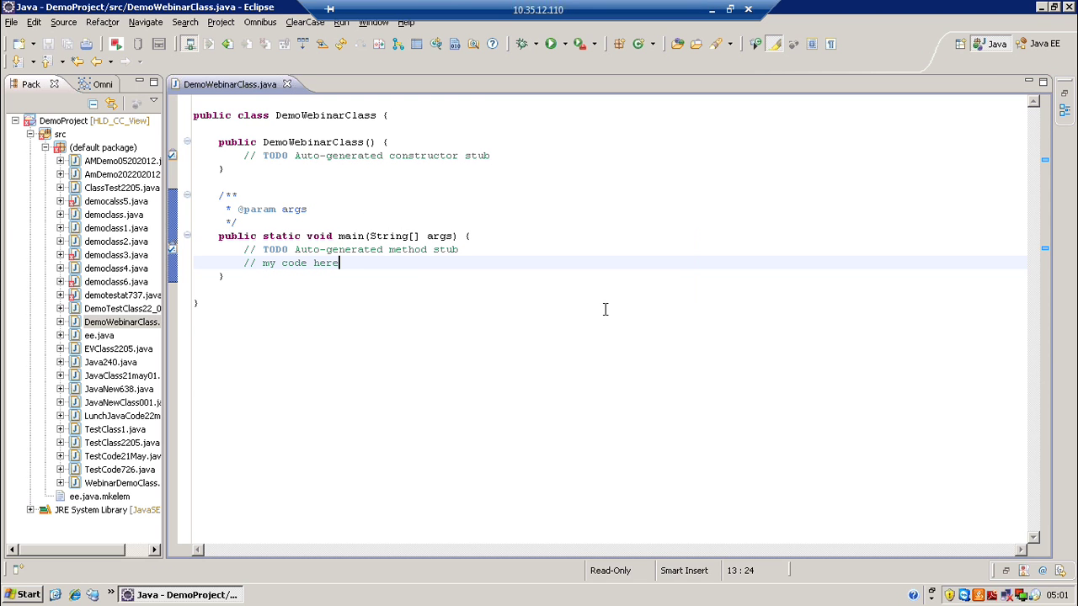
{"action": "left_click", "coordinate": [714, 12]}
{"action": "key", "text": "alt+Tab"}
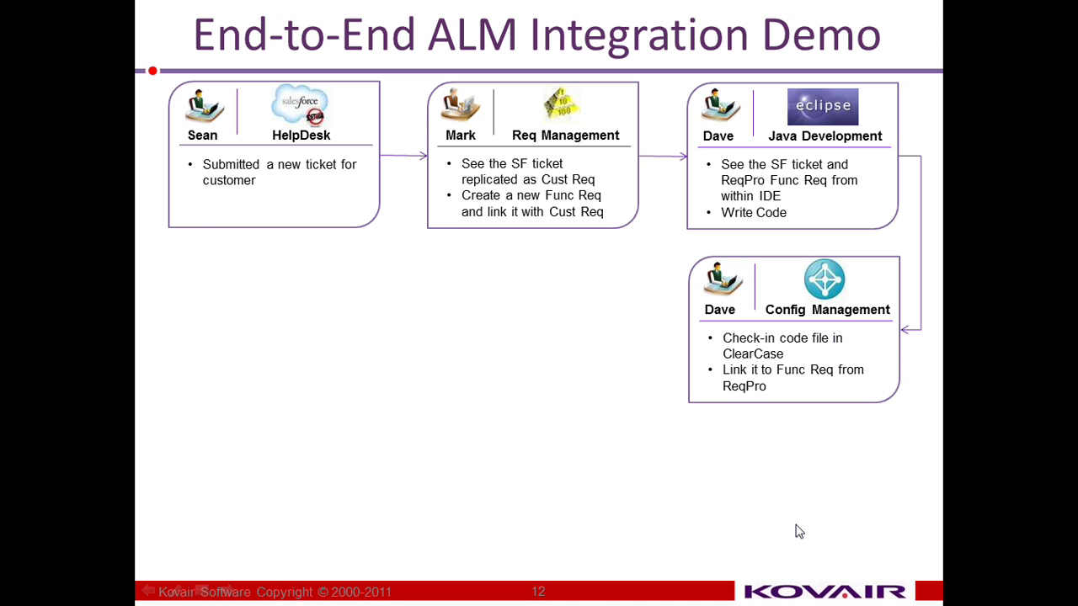
{"action": "key", "text": "Left"}
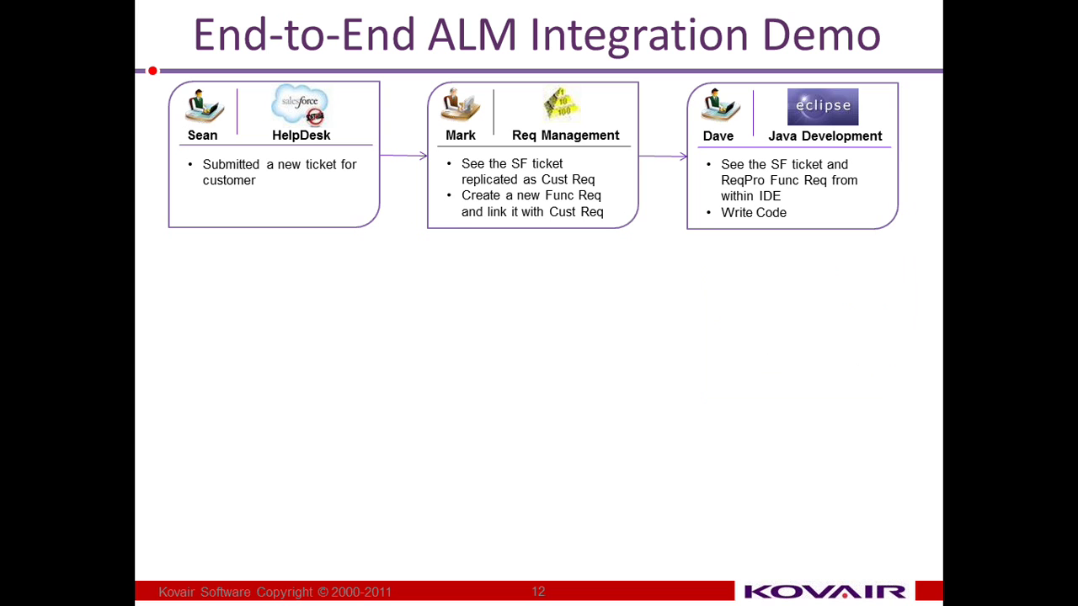
{"action": "key", "text": "Right"}
{"action": "key", "text": "Right"}
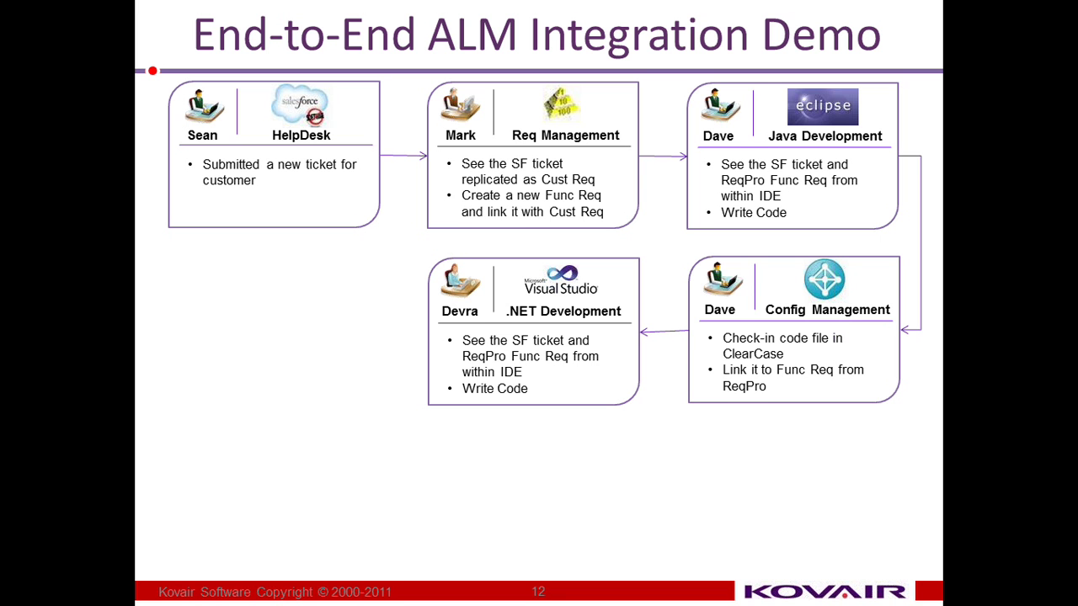
- Switch to the remote desktop, start Microsoft Visual Studio and connect to the Omnibus server by entering the account password
{"action": "key", "text": "alt+Tab"}
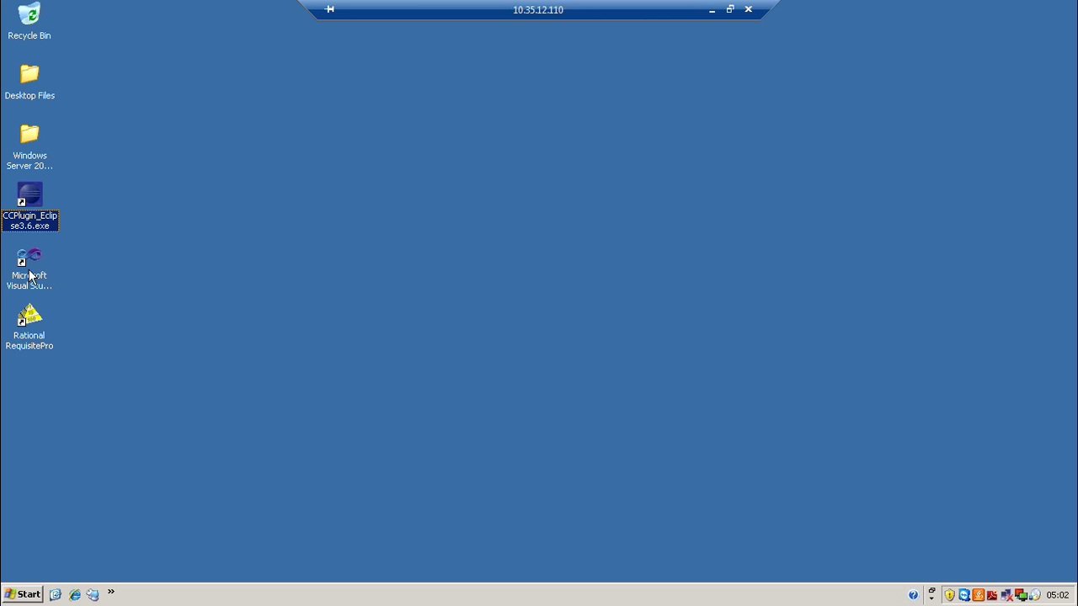
{"action": "left_click", "coordinate": [27, 257]}
{"action": "double_click", "coordinate": [27, 257]}
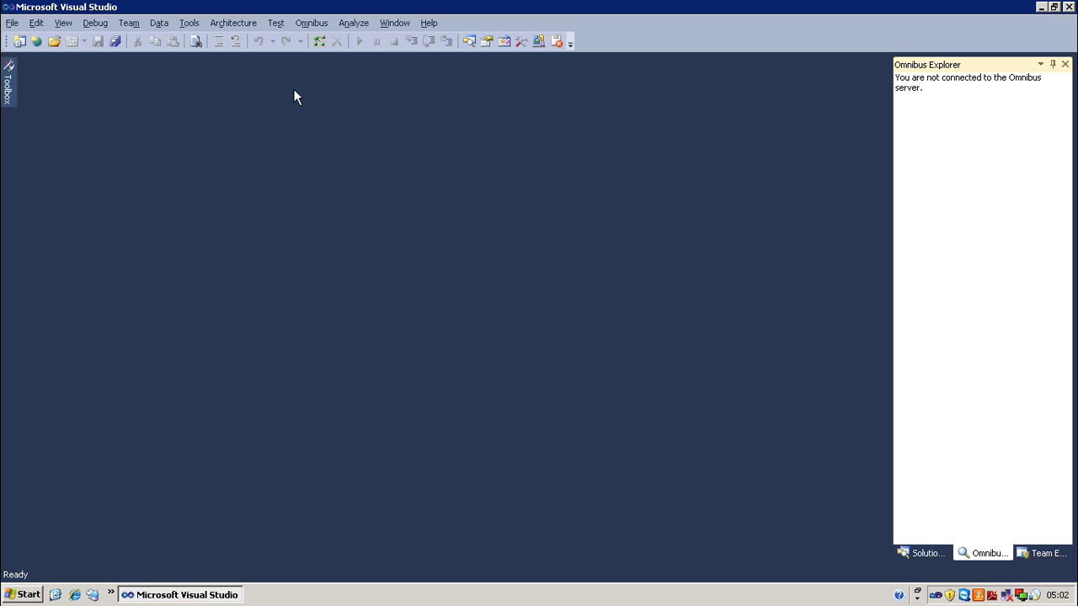
{"action": "left_click", "coordinate": [314, 27]}
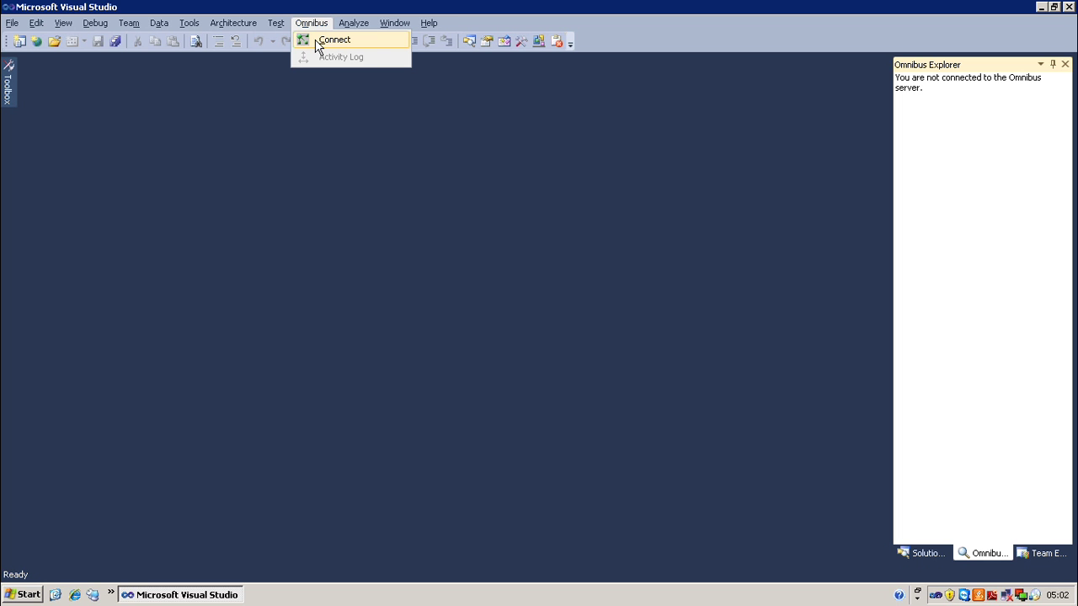
{"action": "left_click", "coordinate": [315, 40]}
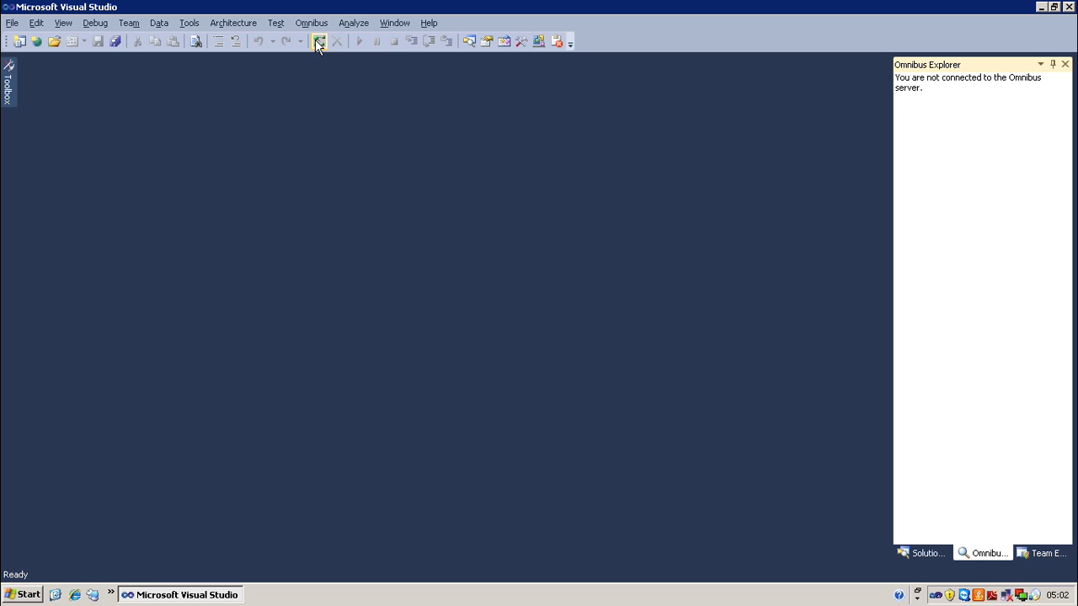
{"action": "type", "text": "*****"}
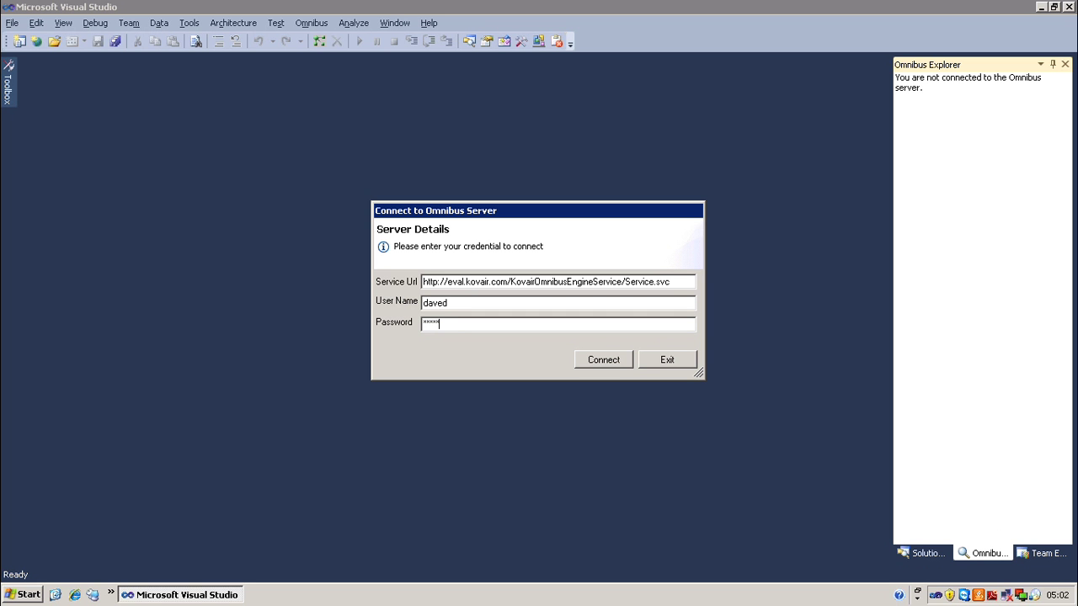
{"action": "key", "text": "Return"}
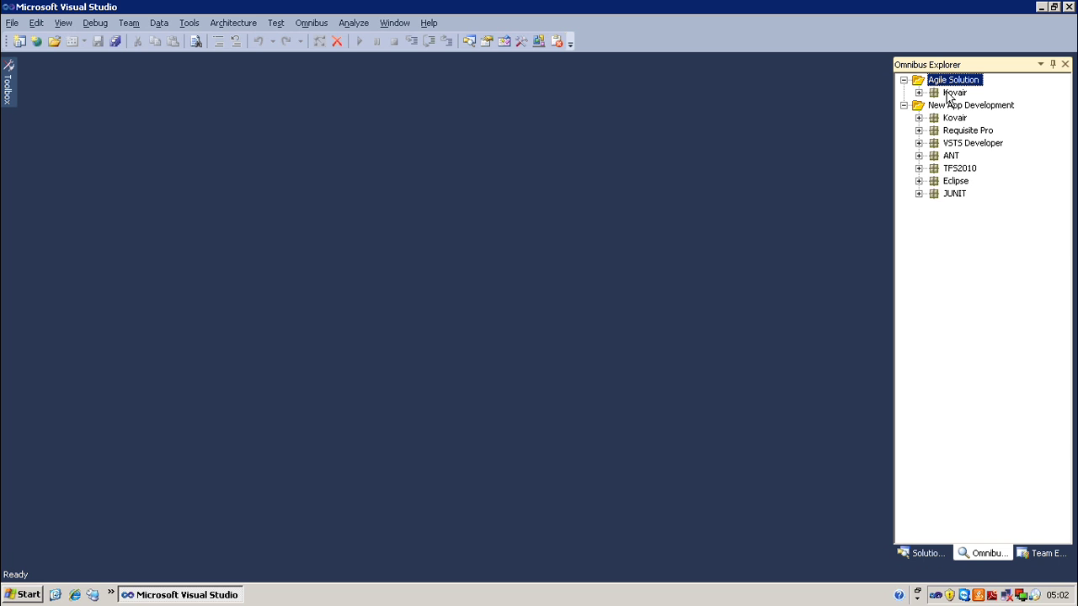
- Open the Kovair Requirement list of New App Development, sort it by descending ID and widen the Title column
{"action": "left_click", "coordinate": [918, 117]}
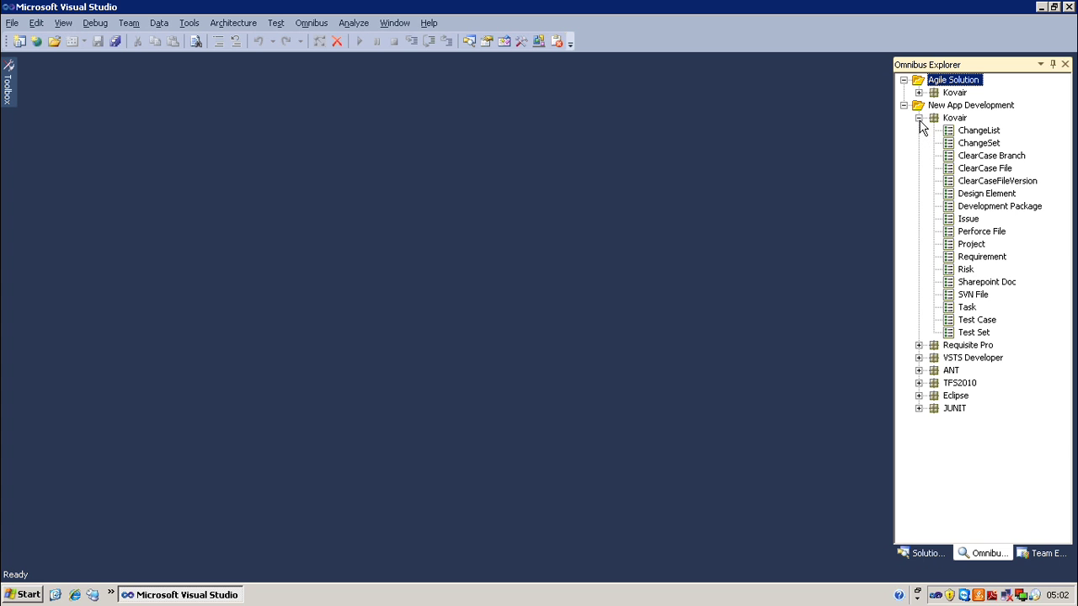
{"action": "left_click", "coordinate": [994, 262]}
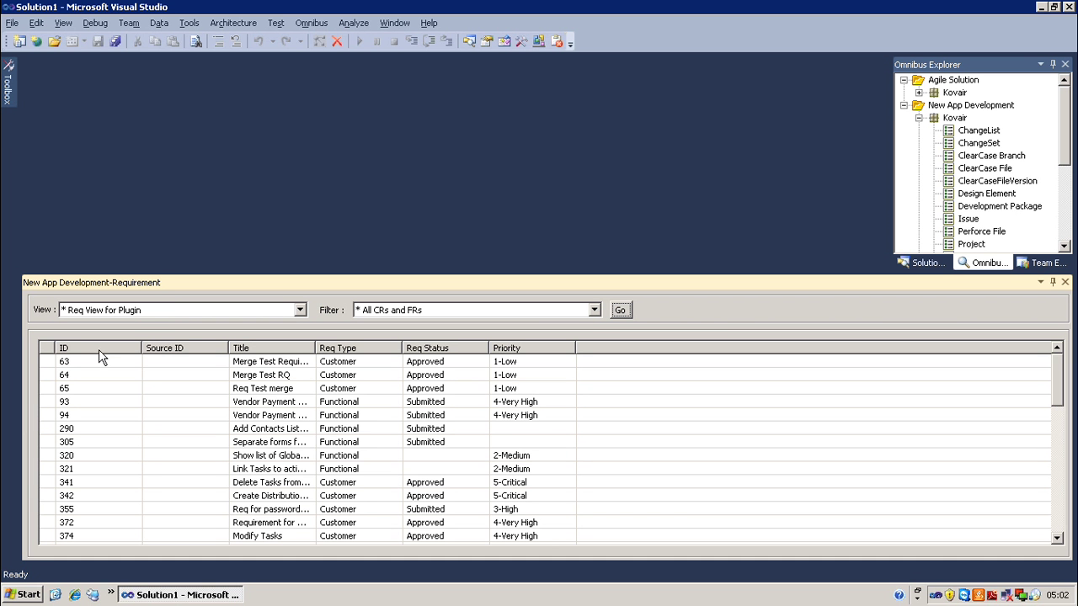
{"action": "left_click", "coordinate": [98, 350]}
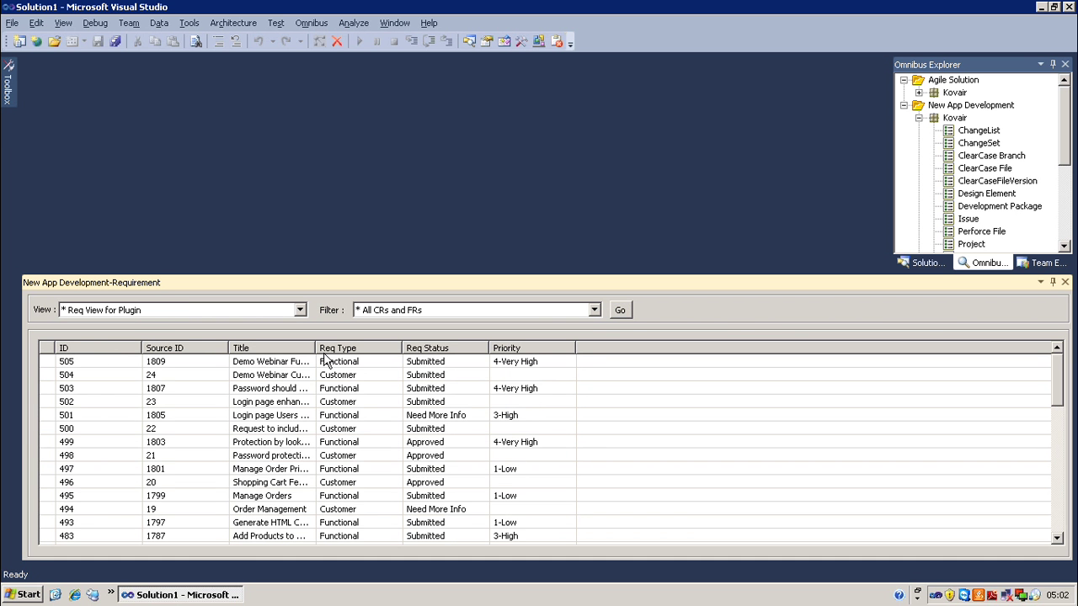
{"action": "left_click_drag", "start_coordinate": [315, 348], "coordinate": [488, 371]}
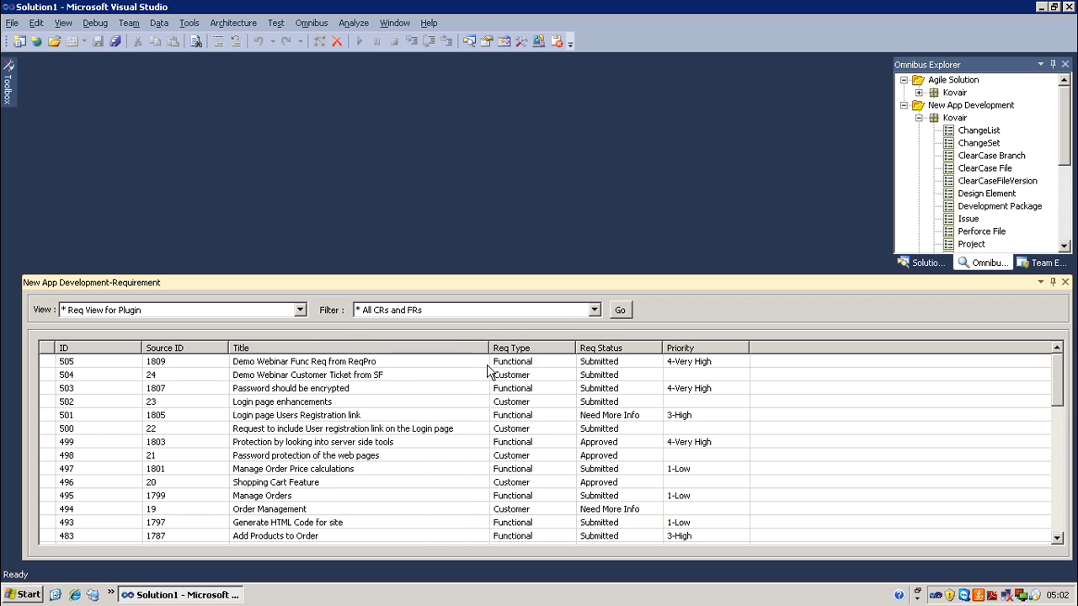
- Open requirement 505, Demo Webinar Func Req from ReqPro, and examine its traceability links to the customer ticket and the Java class file
{"action": "left_click", "coordinate": [358, 363]}
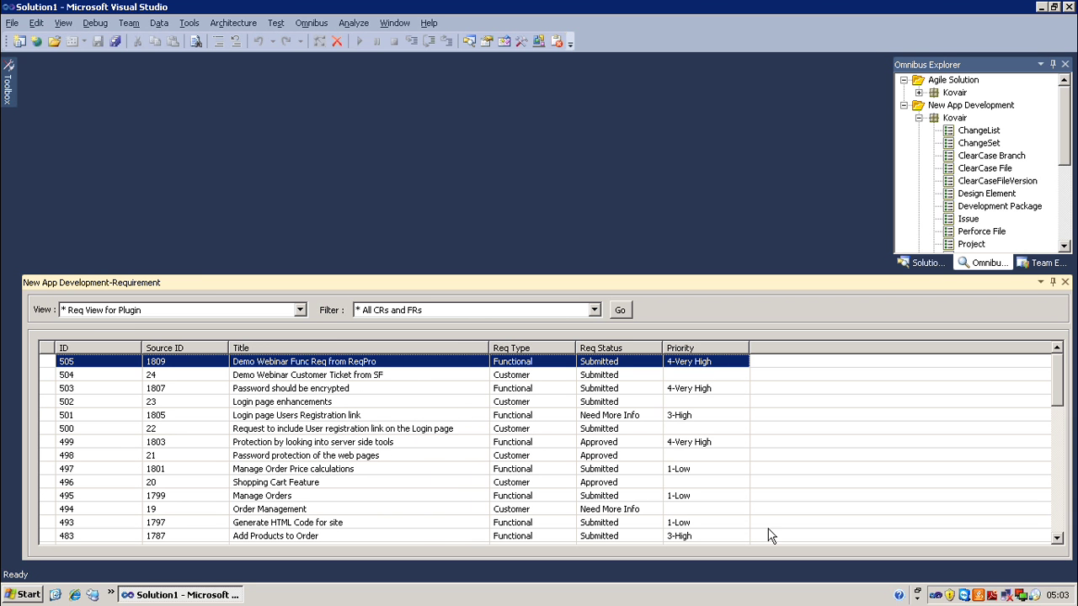
{"action": "right_click", "coordinate": [396, 364]}
{"action": "left_click", "coordinate": [421, 401]}
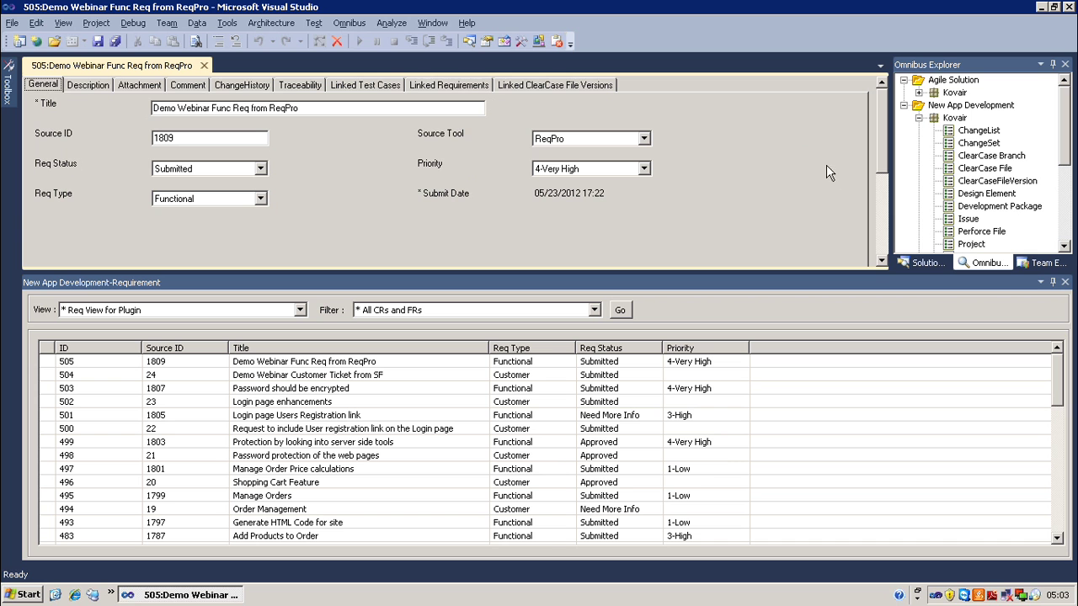
{"action": "left_click", "coordinate": [300, 87]}
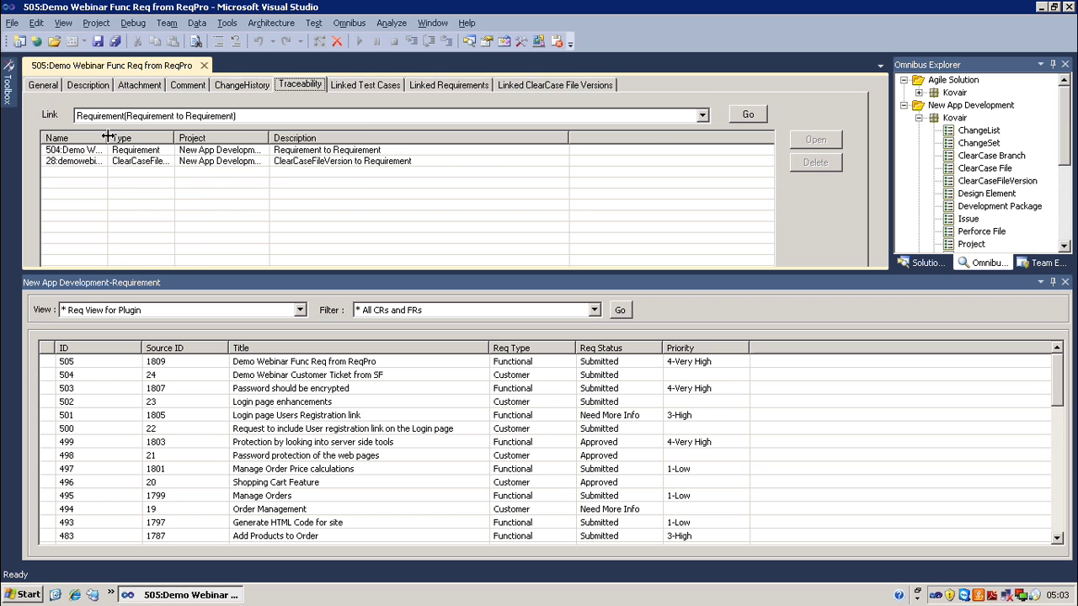
{"action": "left_click_drag", "start_coordinate": [107, 137], "coordinate": [275, 140]}
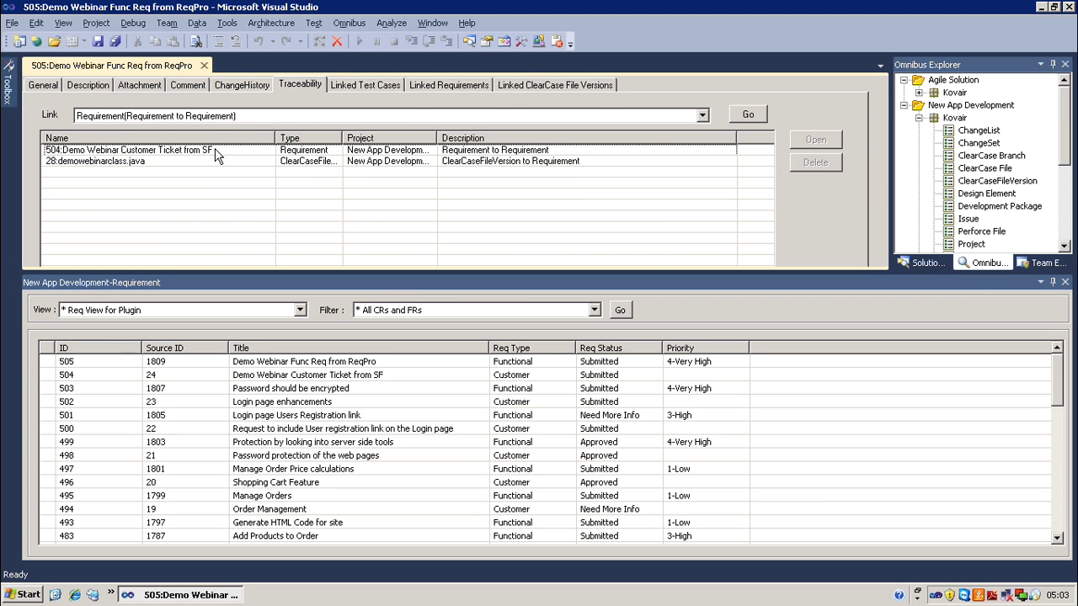
{"action": "left_click", "coordinate": [215, 154]}
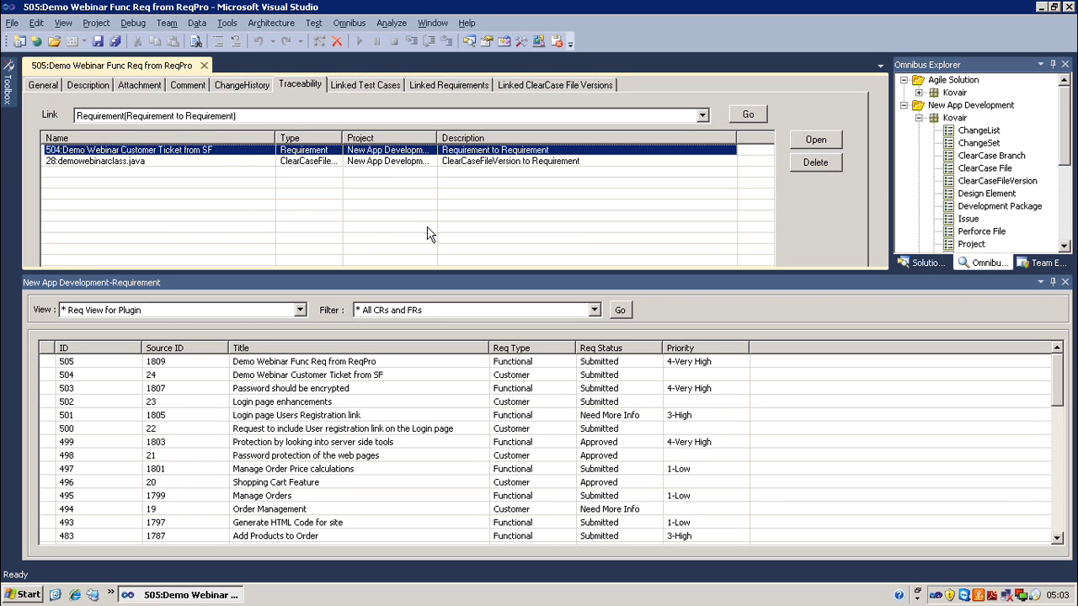
{"action": "left_click", "coordinate": [197, 161]}
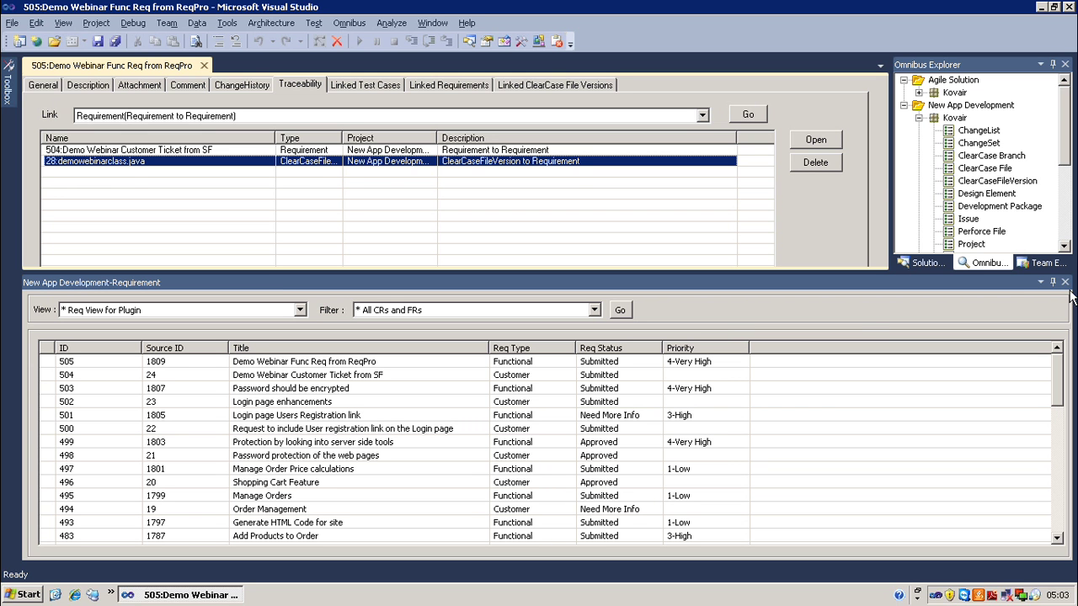
- Run the Requirements query under Iteration 1 of the Kovair_TFS2010 team queries to list the TFS requirement work items
{"action": "left_click", "coordinate": [1044, 265]}
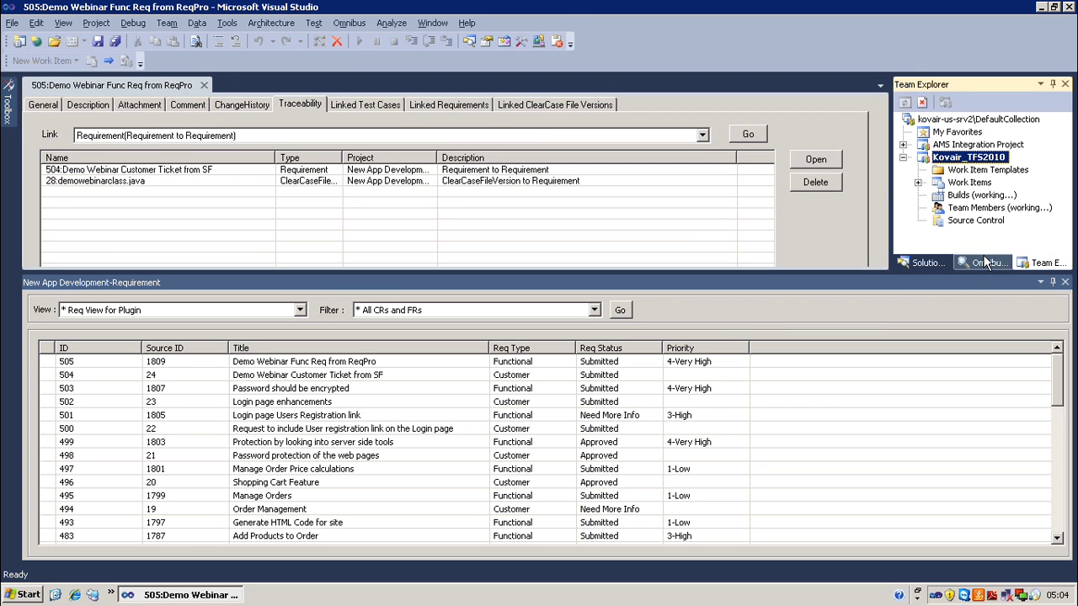
{"action": "left_click", "coordinate": [918, 184]}
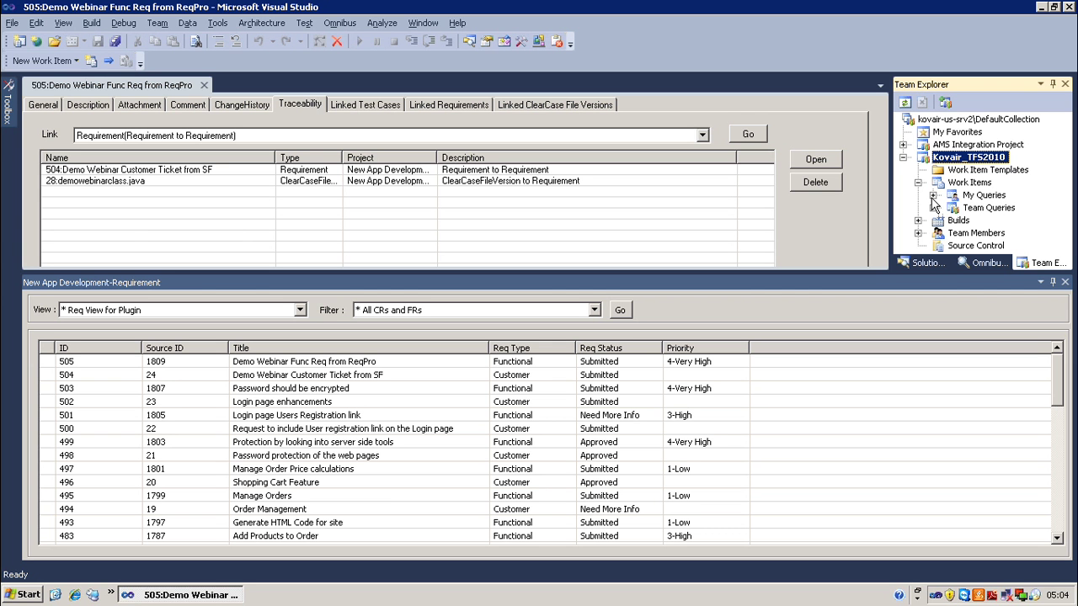
{"action": "left_click", "coordinate": [933, 195]}
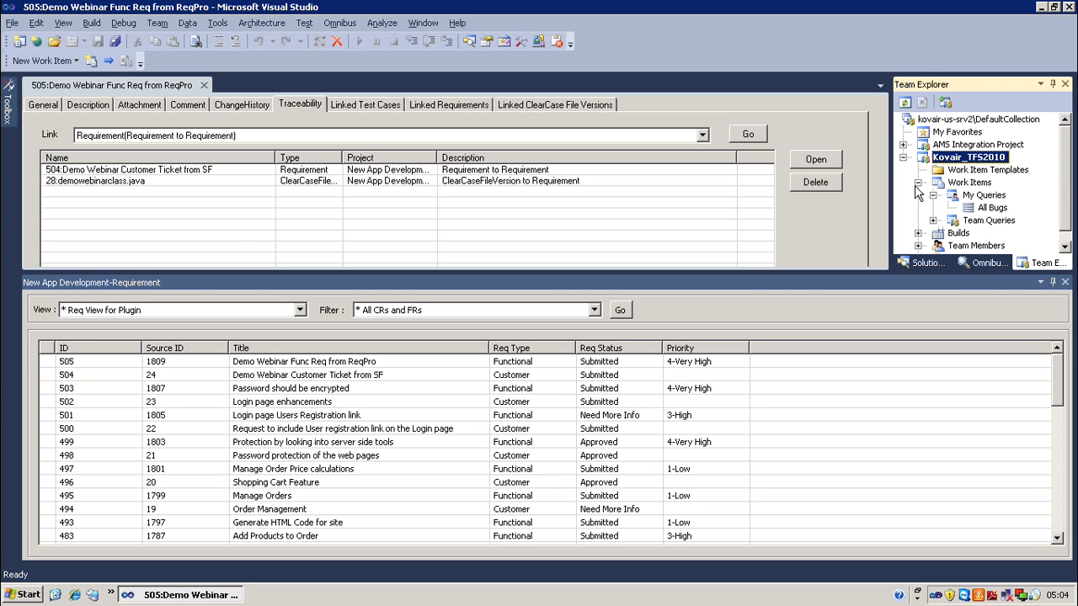
{"action": "left_click", "coordinate": [933, 220]}
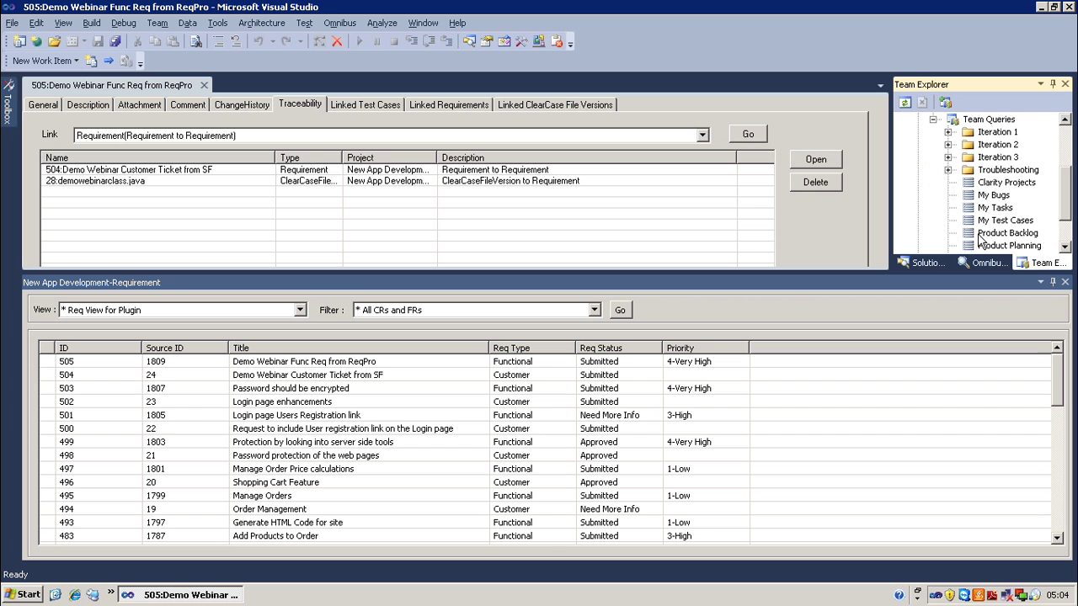
{"action": "left_click", "coordinate": [948, 133]}
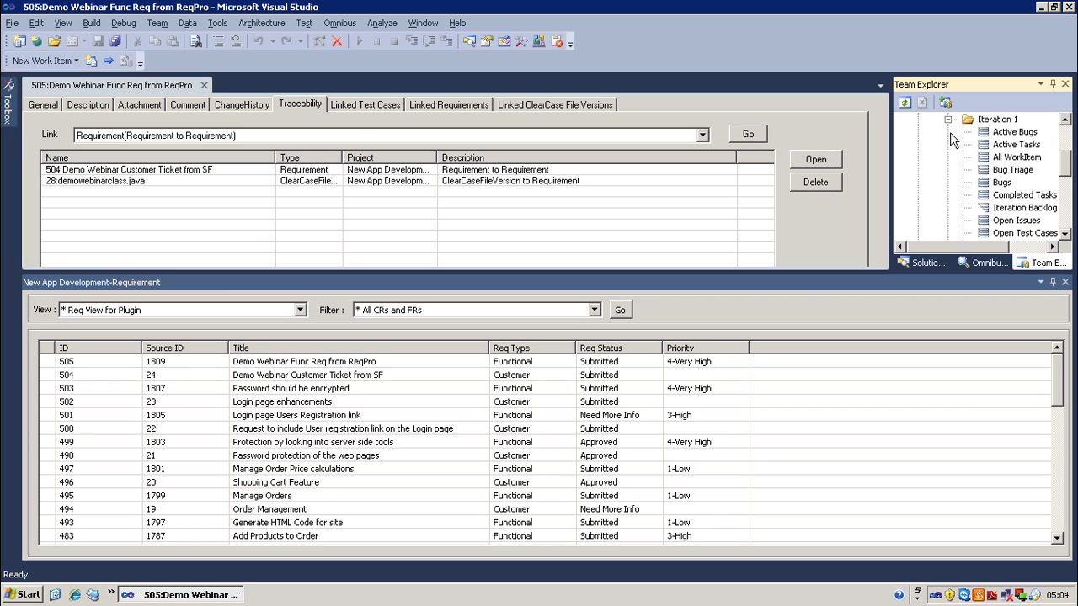
{"action": "left_click", "coordinate": [1064, 233]}
{"action": "left_click", "coordinate": [1064, 233]}
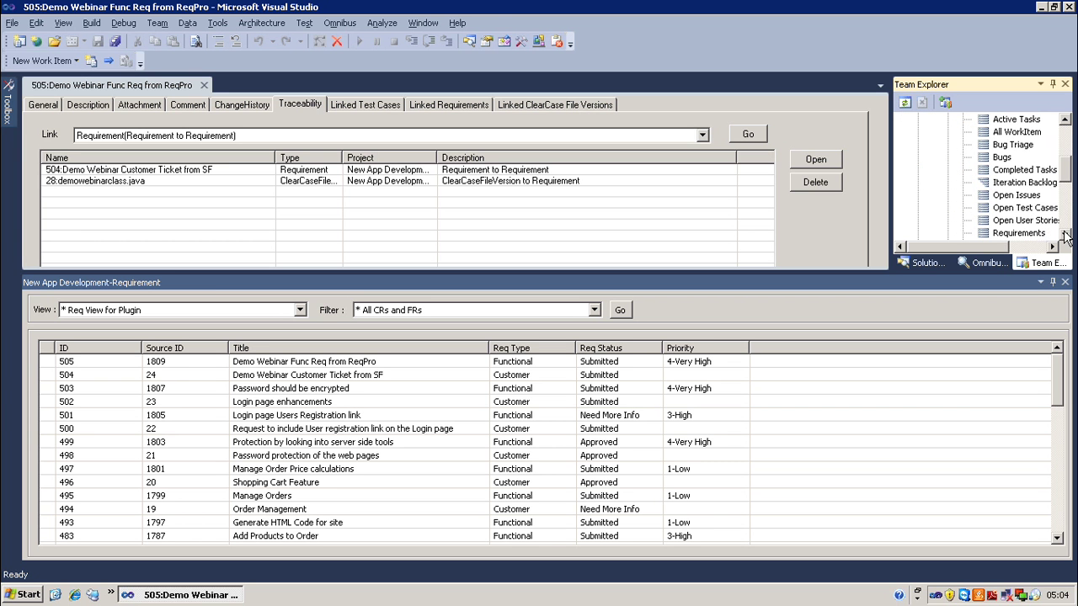
{"action": "left_click", "coordinate": [1064, 233]}
{"action": "double_click", "coordinate": [999, 221]}
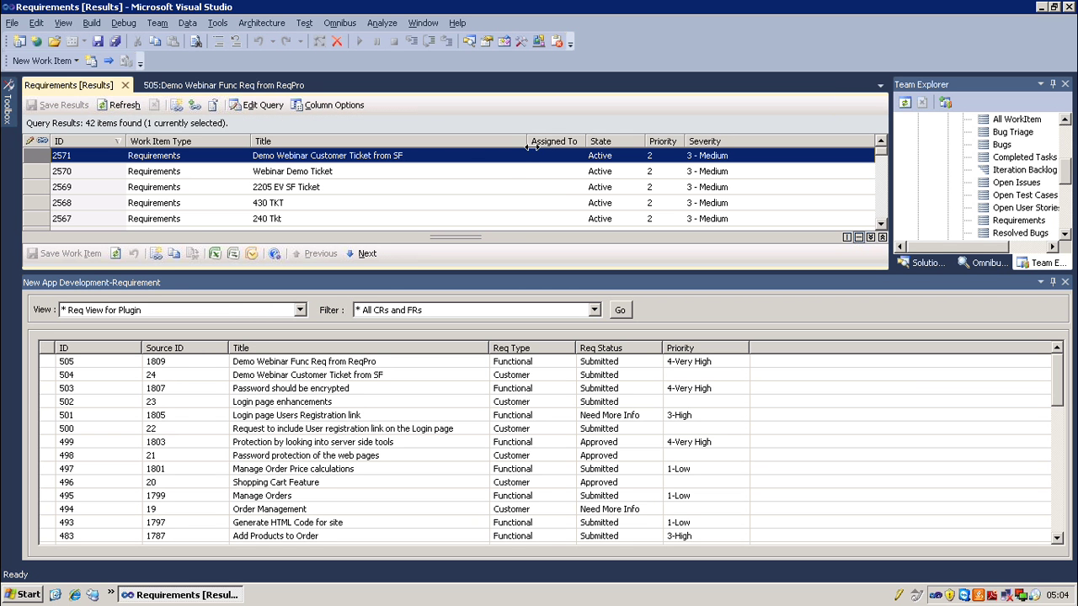
- Narrow the Title column of the query results and examine work item 2571, Demo Webinar Customer Ticket from SF
{"action": "left_click_drag", "start_coordinate": [527, 142], "coordinate": [497, 141]}
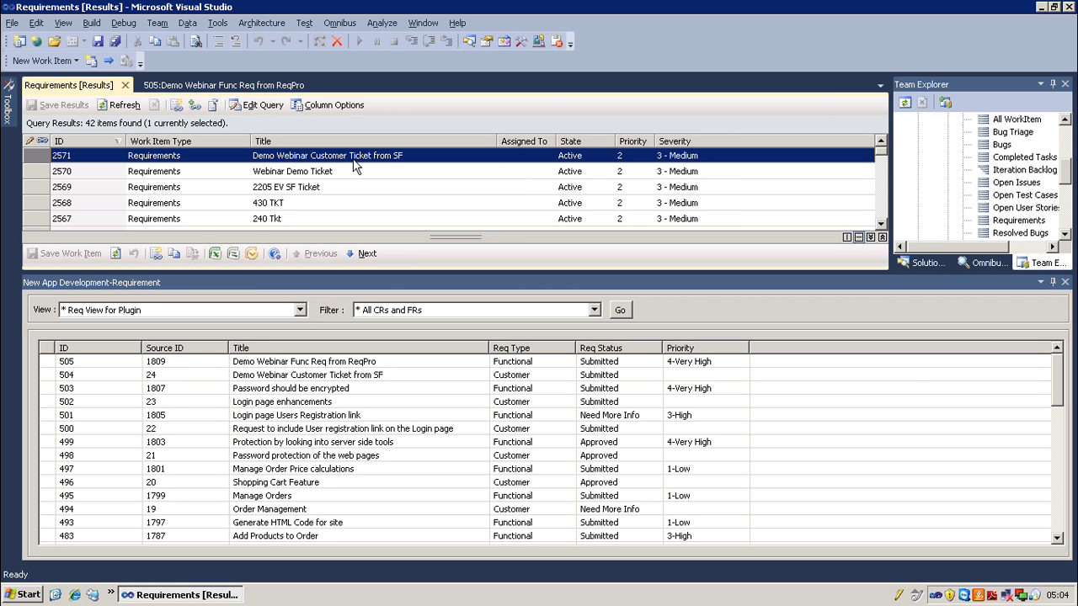
{"action": "double_click", "coordinate": [296, 154]}
{"action": "left_click_drag", "start_coordinate": [876, 159], "coordinate": [873, 187]}
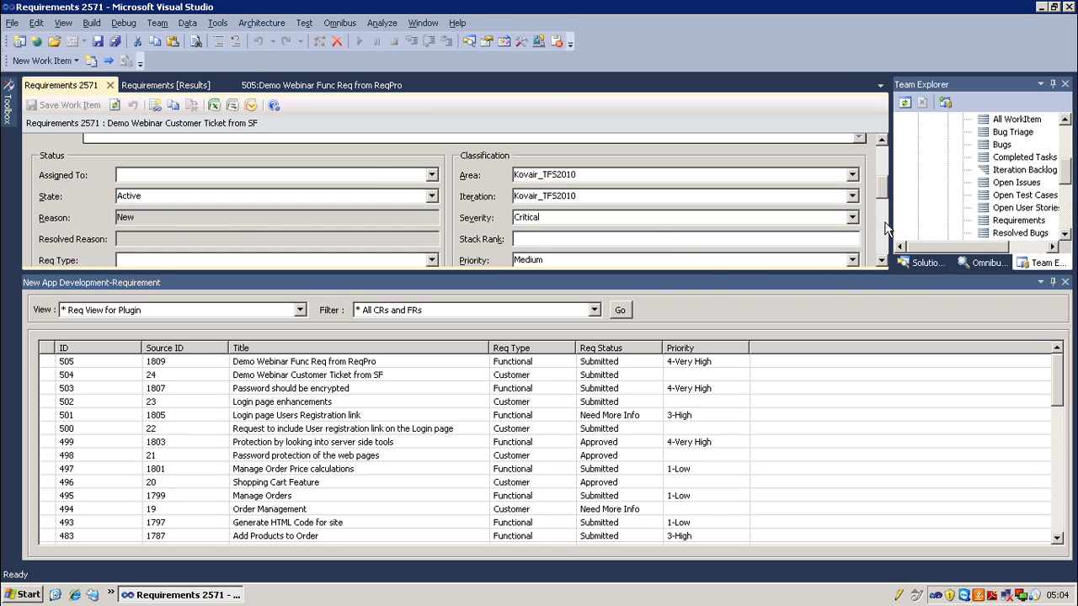
{"action": "left_click", "coordinate": [882, 230]}
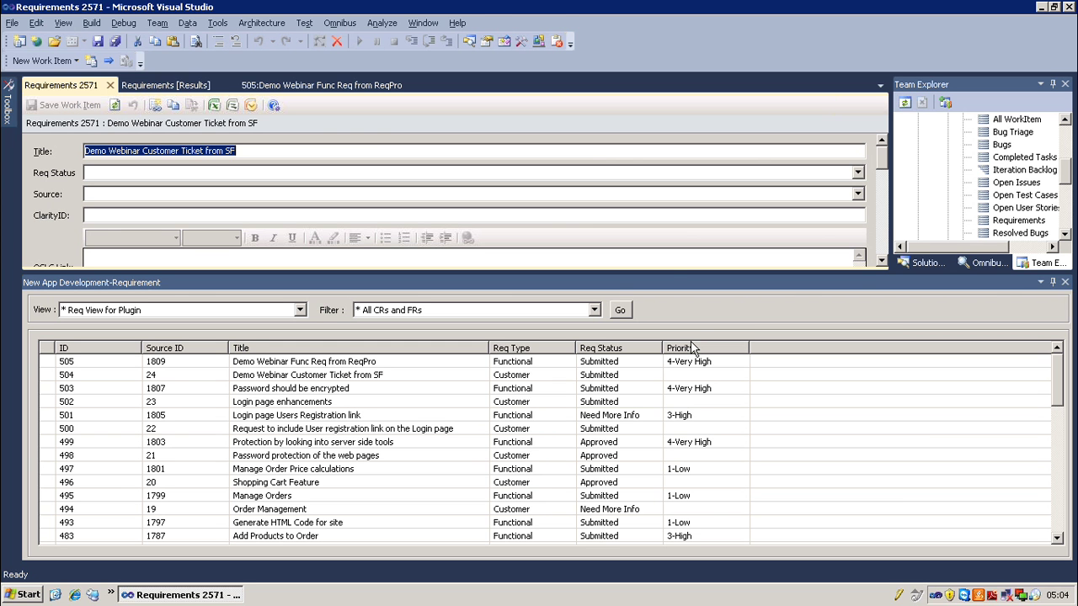
- Disconnect from the Omnibus server, close Visual Studio and minimize the remote desktop session
{"action": "left_click", "coordinate": [339, 44]}
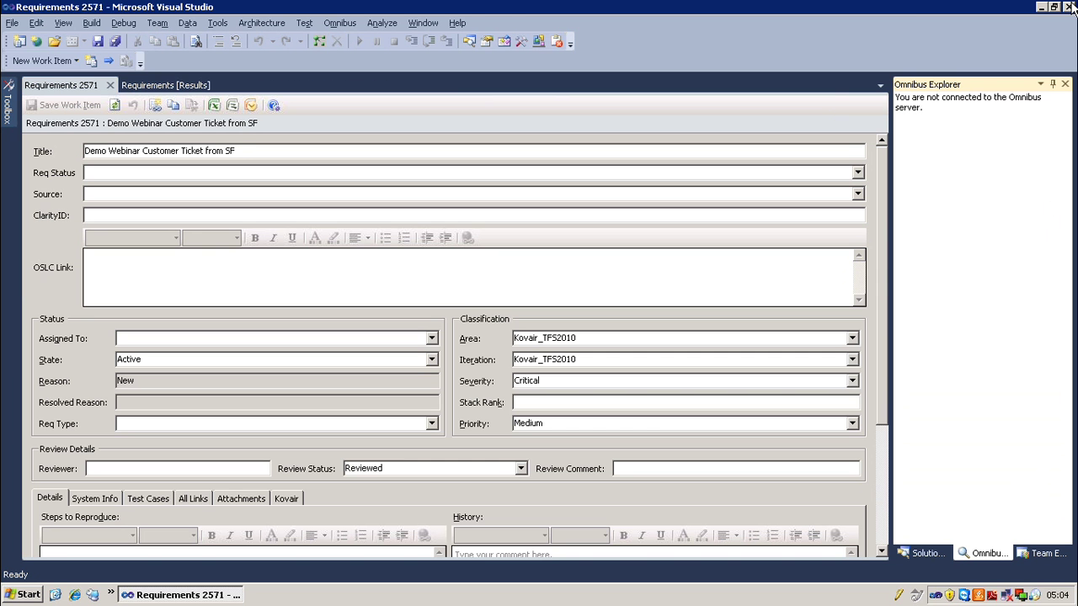
{"action": "left_click", "coordinate": [1070, 7]}
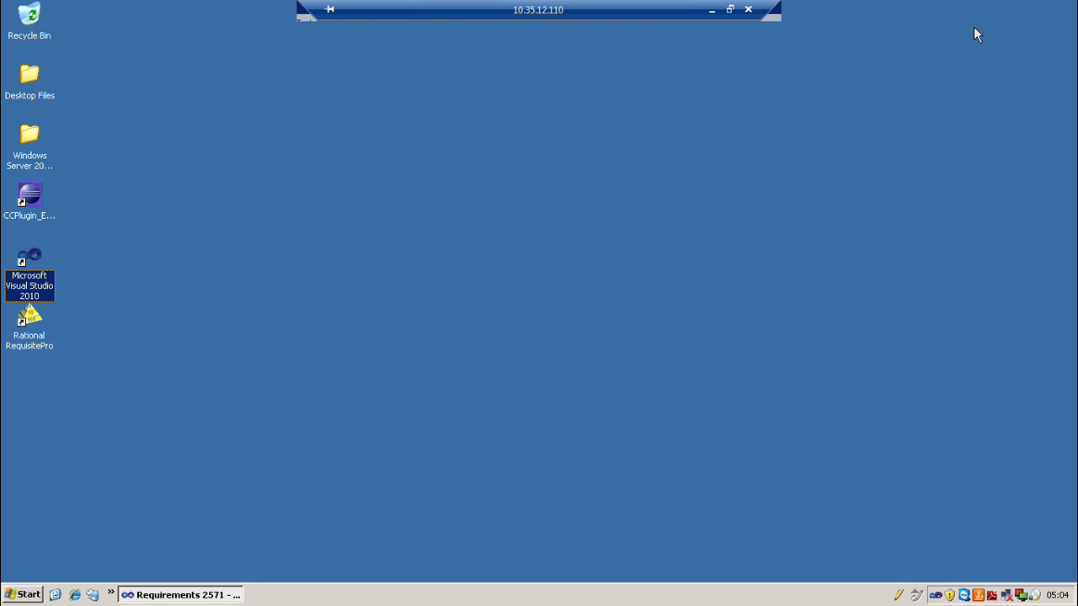
{"action": "left_click", "coordinate": [712, 11]}
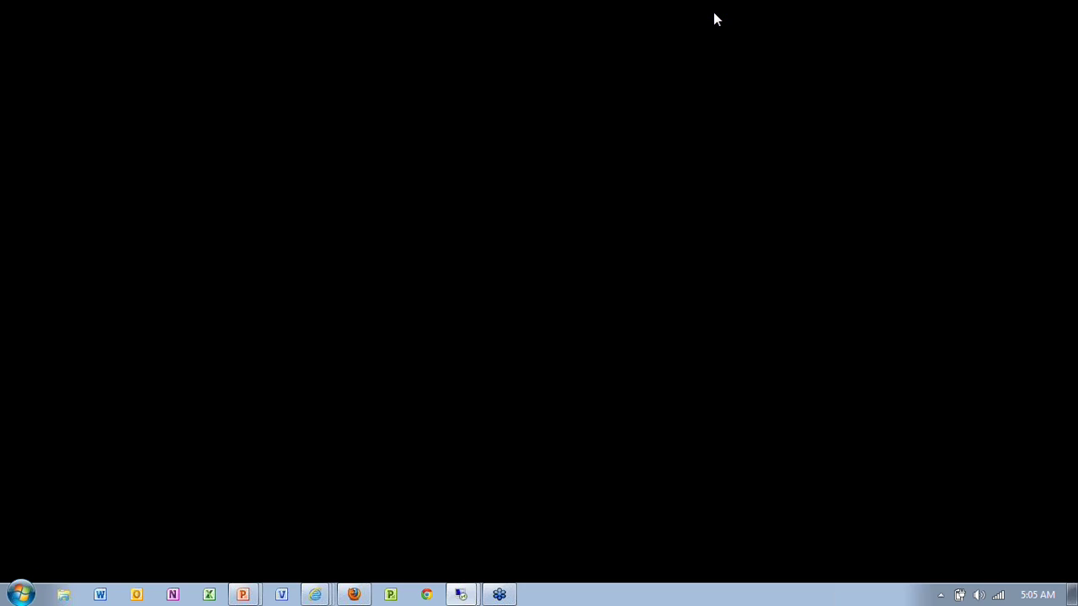
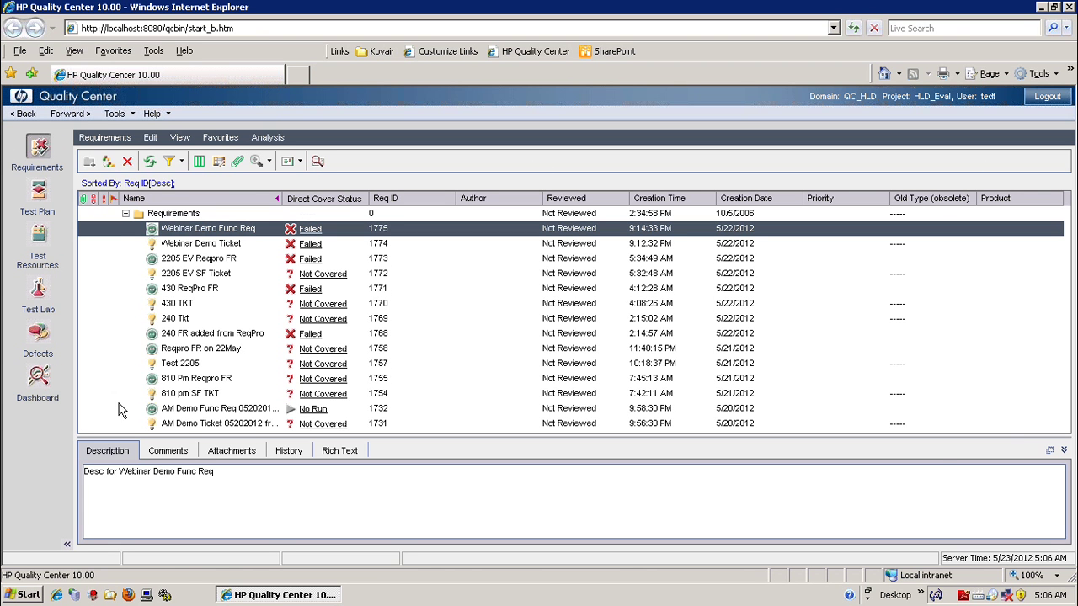
- In HP Quality Center, refresh the requirements list, widen its Name column and select Demo Webinar Customer Ticket from SF
{"action": "left_click", "coordinate": [149, 162]}
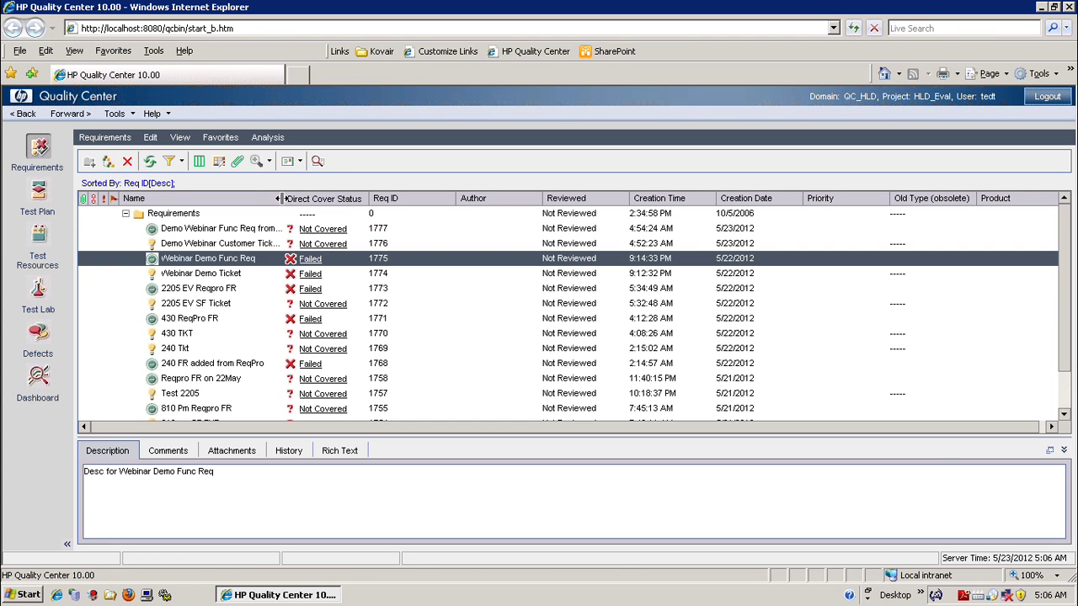
{"action": "left_click_drag", "start_coordinate": [283, 199], "coordinate": [284, 199]}
{"action": "left_click_drag", "start_coordinate": [369, 198], "coordinate": [412, 207]}
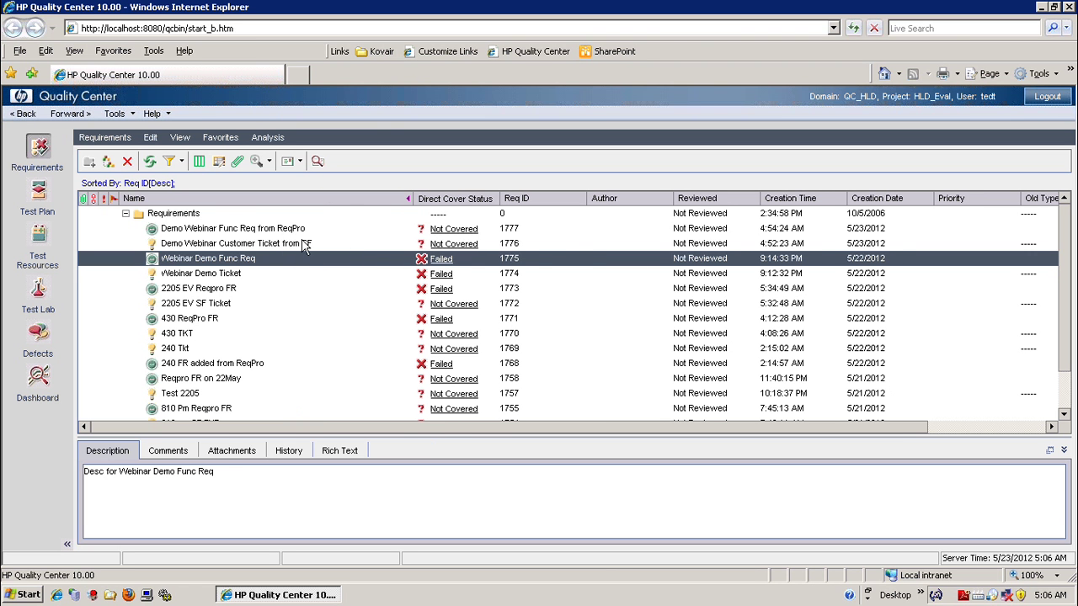
{"action": "left_click", "coordinate": [301, 242]}
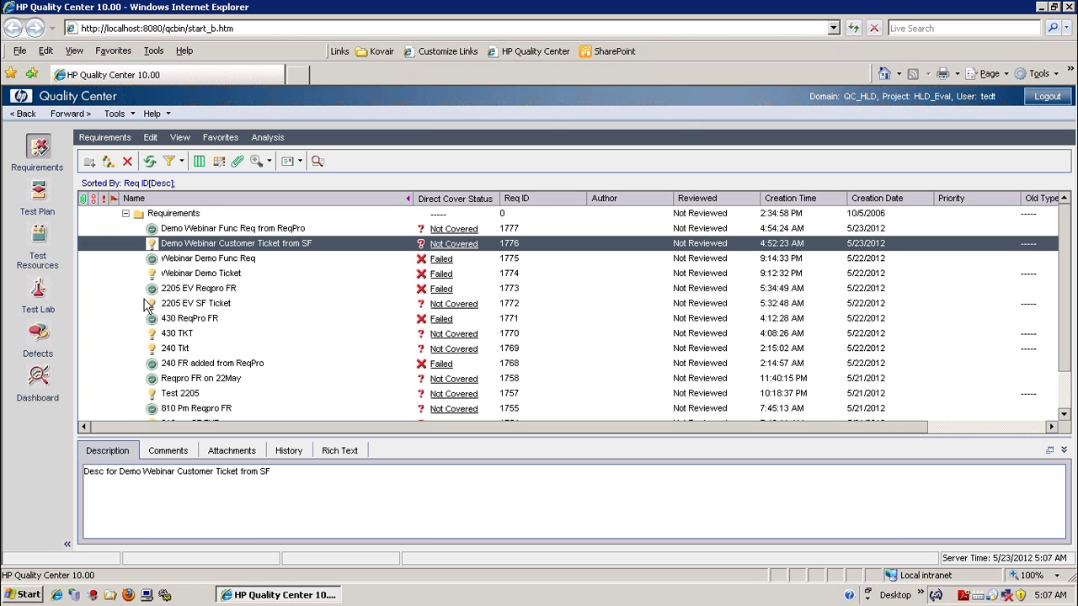
- Create a manual test named "Demo Webianr Test Case from QC" in the HLD folder of the test plan
{"action": "left_click", "coordinate": [39, 196]}
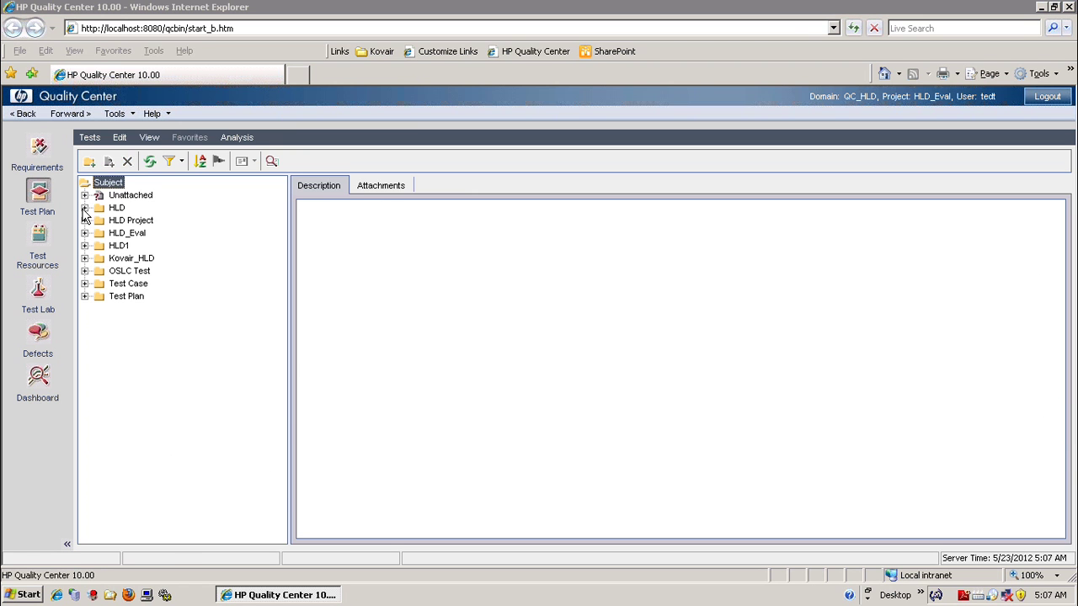
{"action": "left_click", "coordinate": [83, 208]}
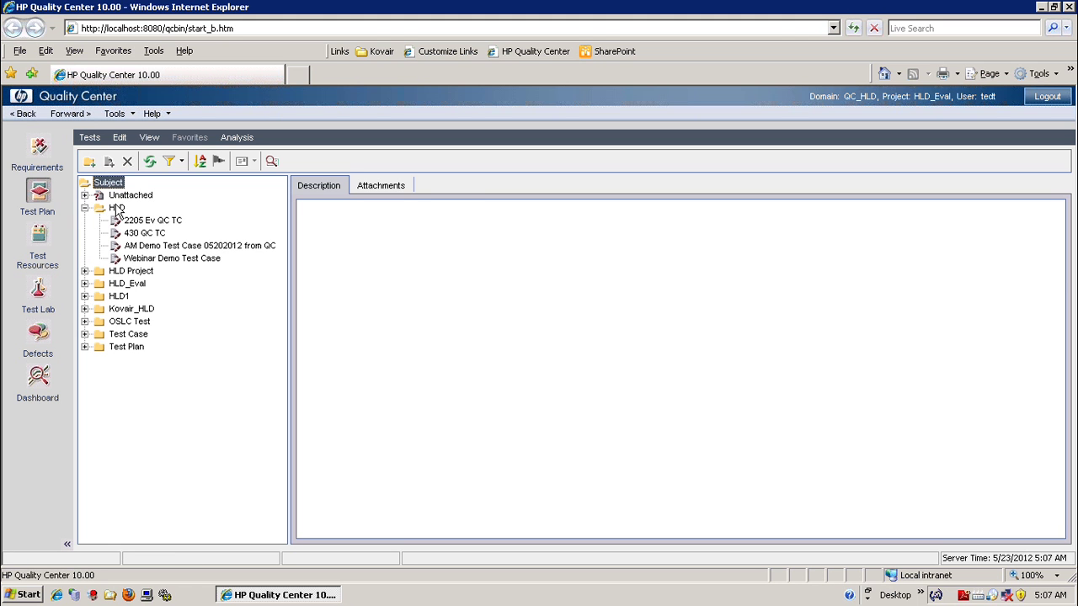
{"action": "left_click", "coordinate": [117, 208]}
{"action": "right_click", "coordinate": [126, 213]}
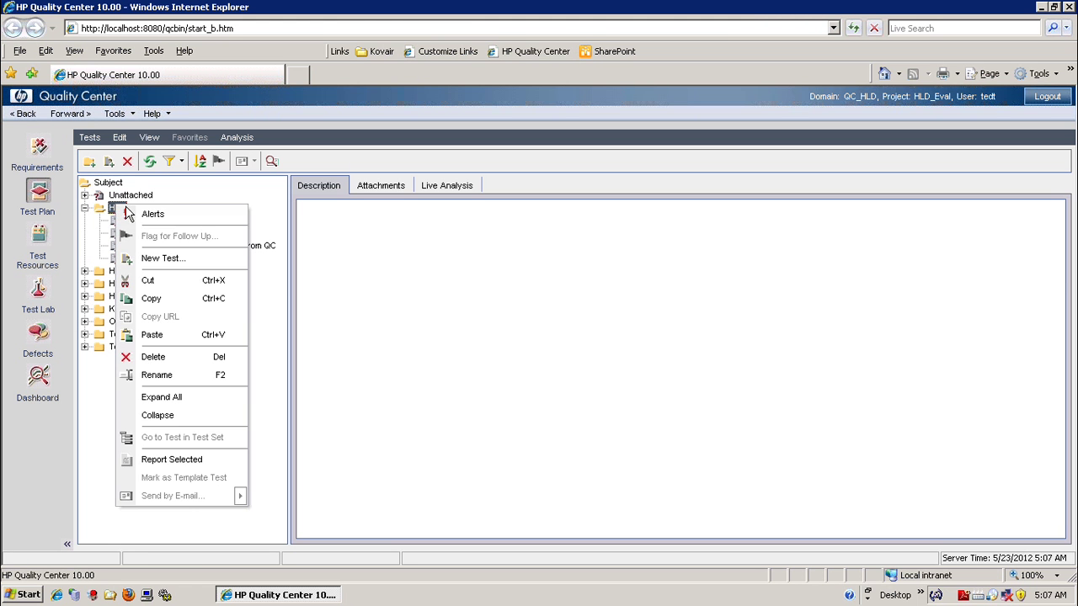
{"action": "left_click", "coordinate": [160, 257]}
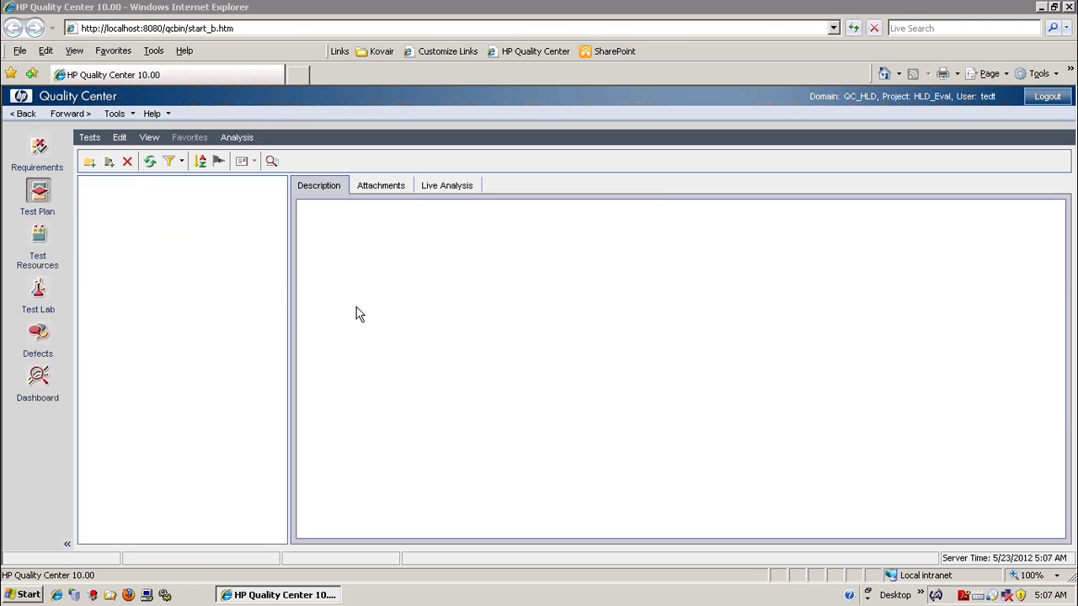
{"action": "type", "text": "Demo "}
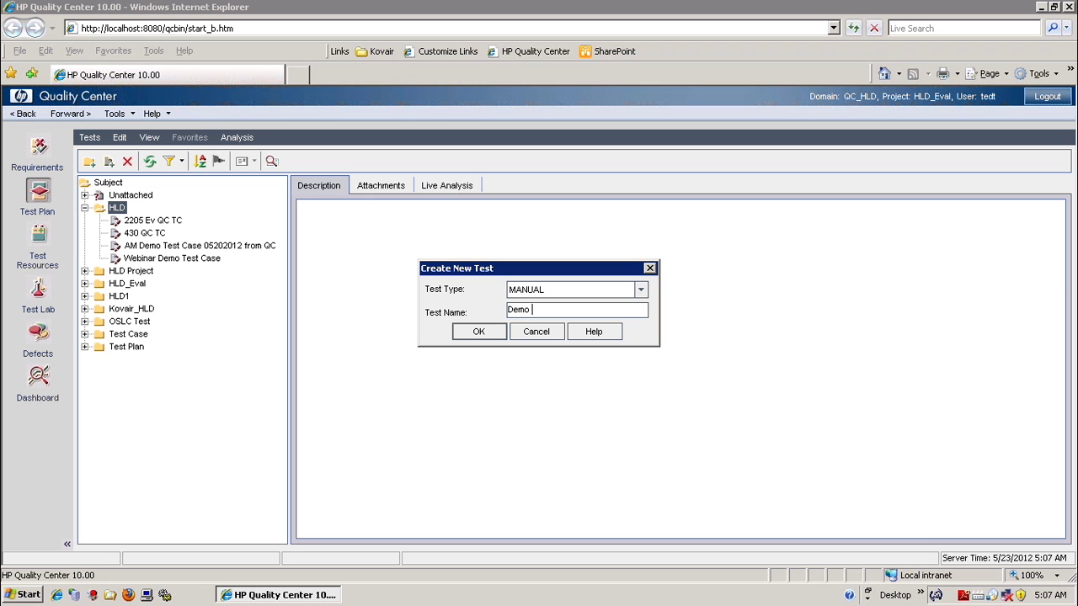
{"action": "type", "text": "Webianr Test Case from QC"}
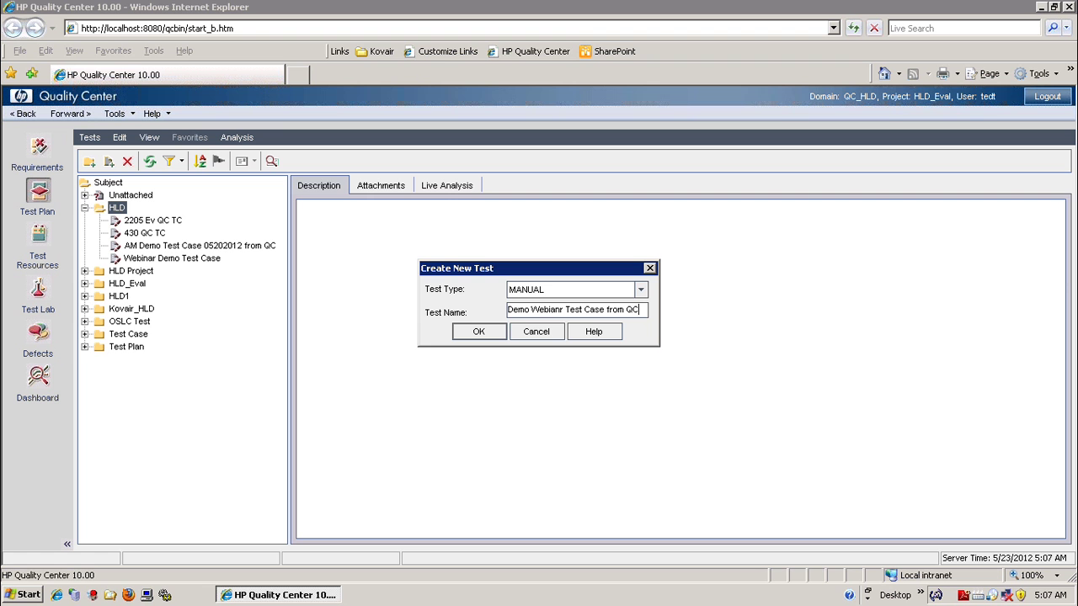
{"action": "left_click", "coordinate": [492, 333]}
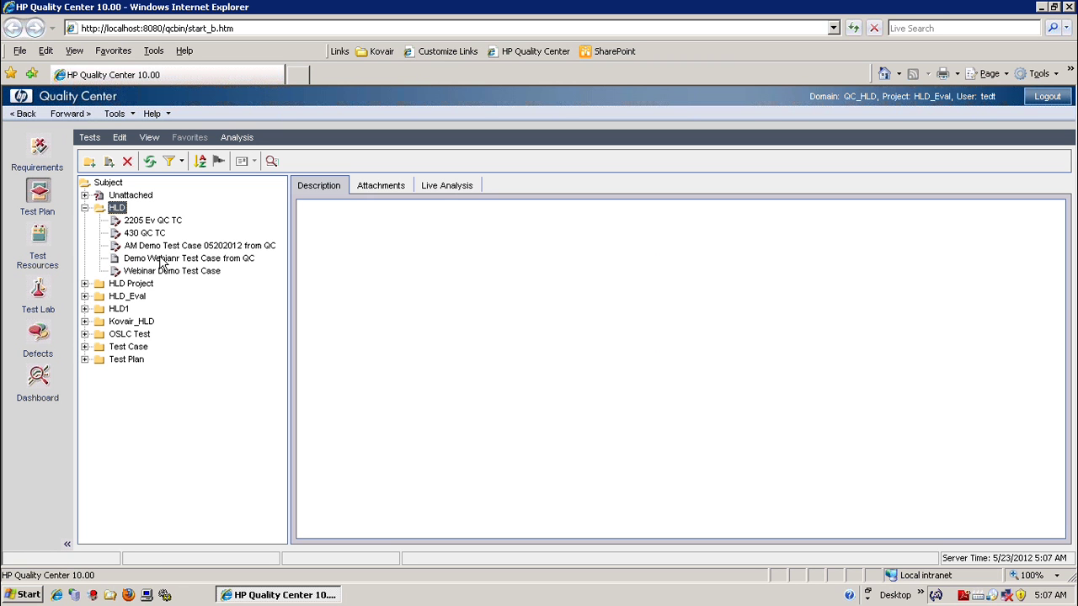
- Add design step Step 1 to the new test case with description "Step1" and expected result "Exp Res1"
{"action": "left_click", "coordinate": [162, 259]}
{"action": "left_click", "coordinate": [377, 187]}
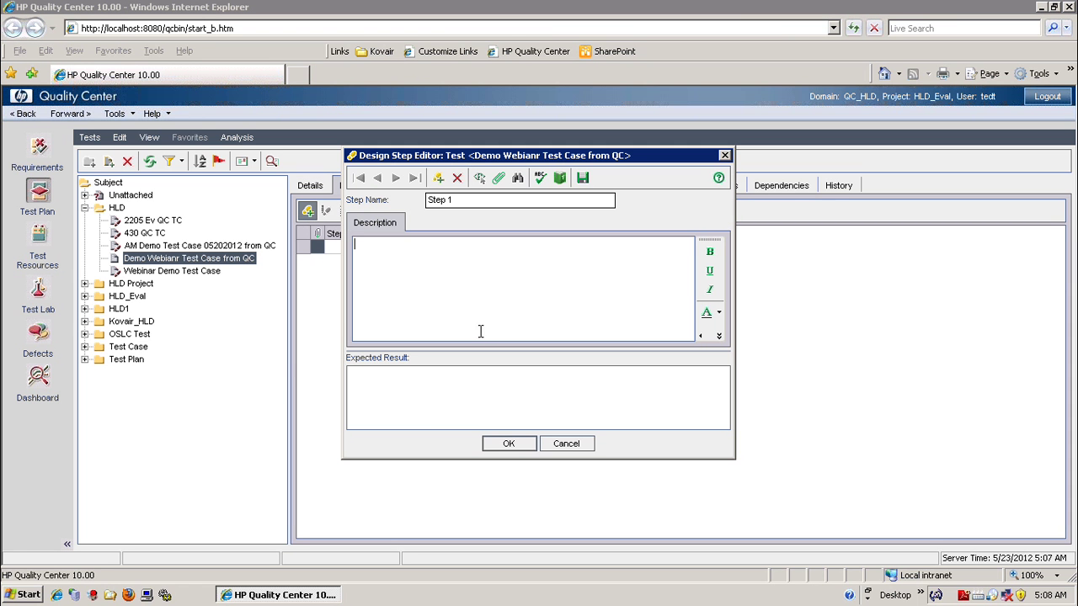
{"action": "type", "text": "Step1"}
{"action": "left_click", "coordinate": [456, 408]}
{"action": "type", "text": "Exp"}
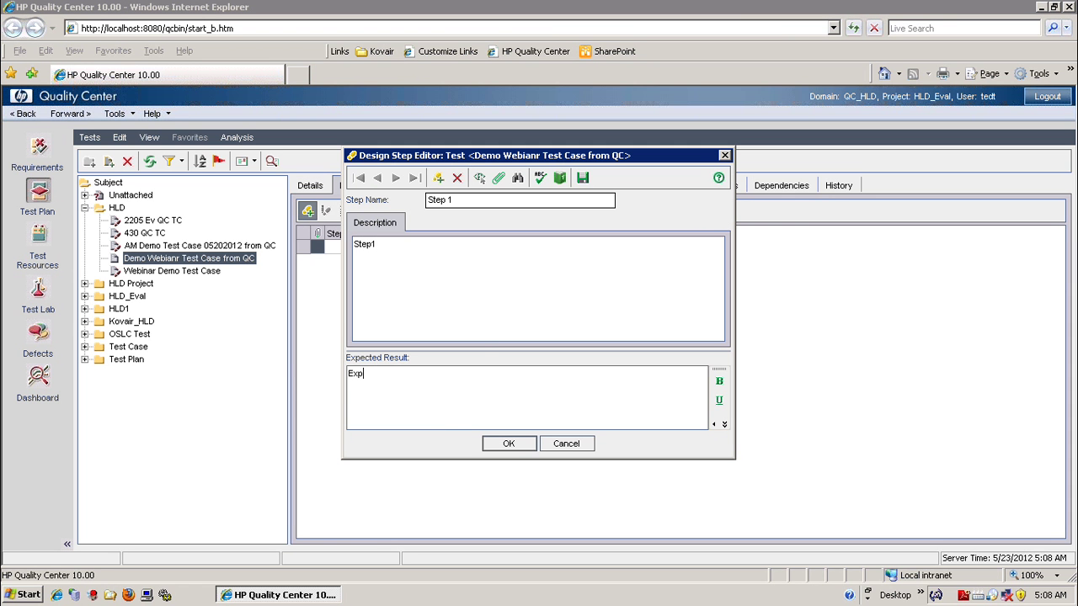
{"action": "type", "text": " Res1"}
{"action": "left_click", "coordinate": [532, 449]}
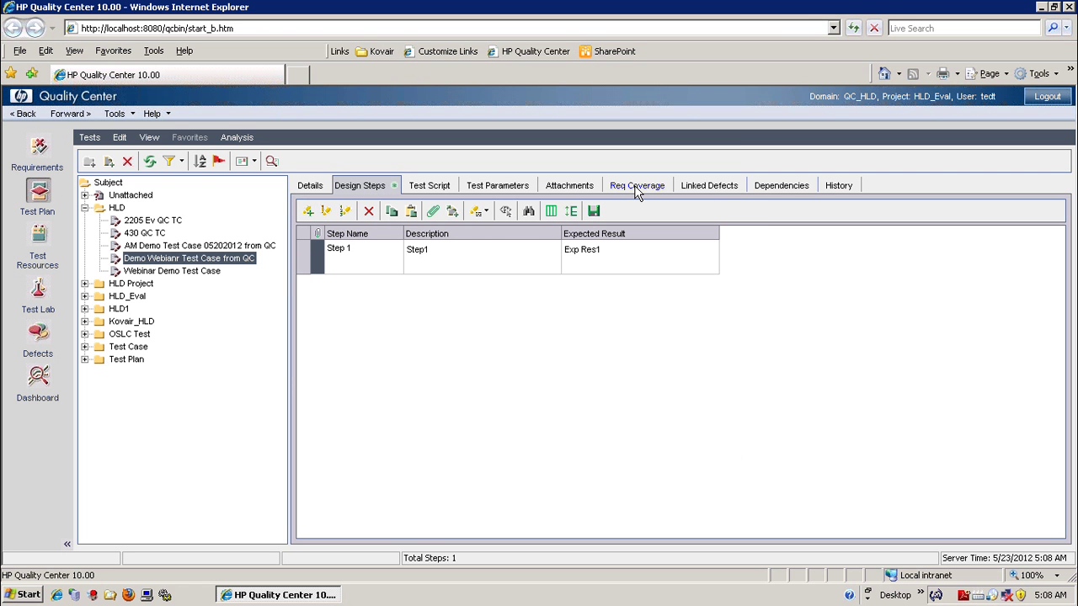
- Add the requirement Demo Webinar Func Req from ReqPro to the new test case's requirement coverage
{"action": "left_click", "coordinate": [637, 187]}
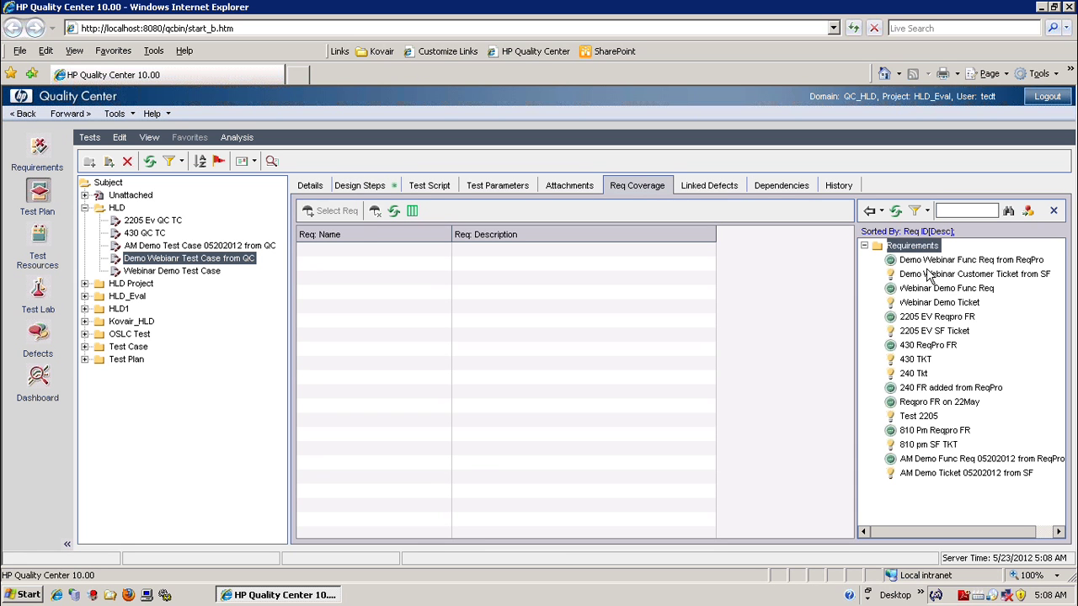
{"action": "left_click", "coordinate": [944, 261]}
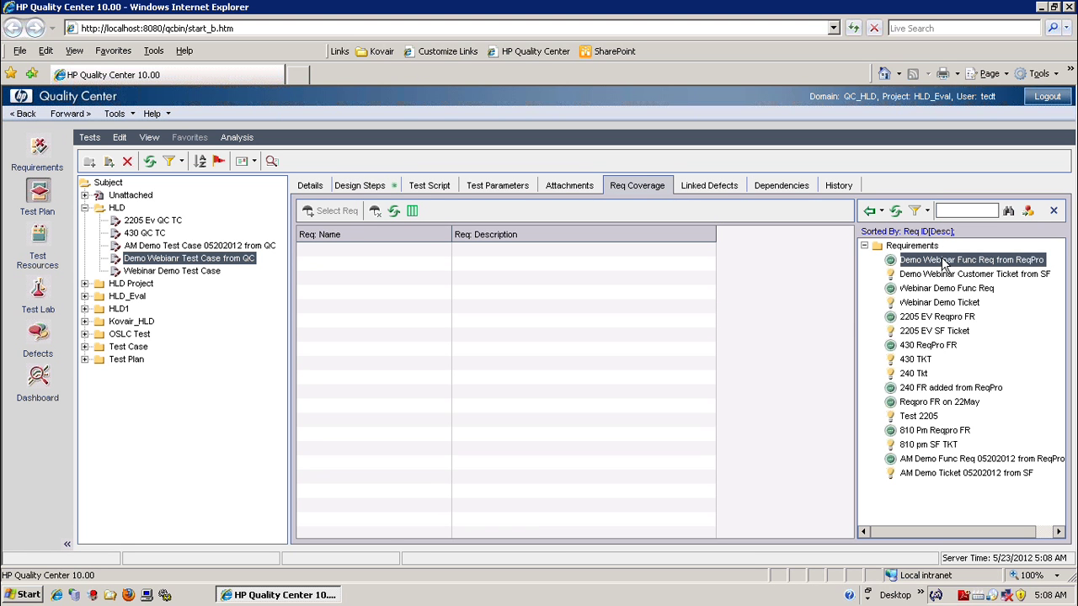
{"action": "left_click_drag", "start_coordinate": [944, 264], "coordinate": [397, 264]}
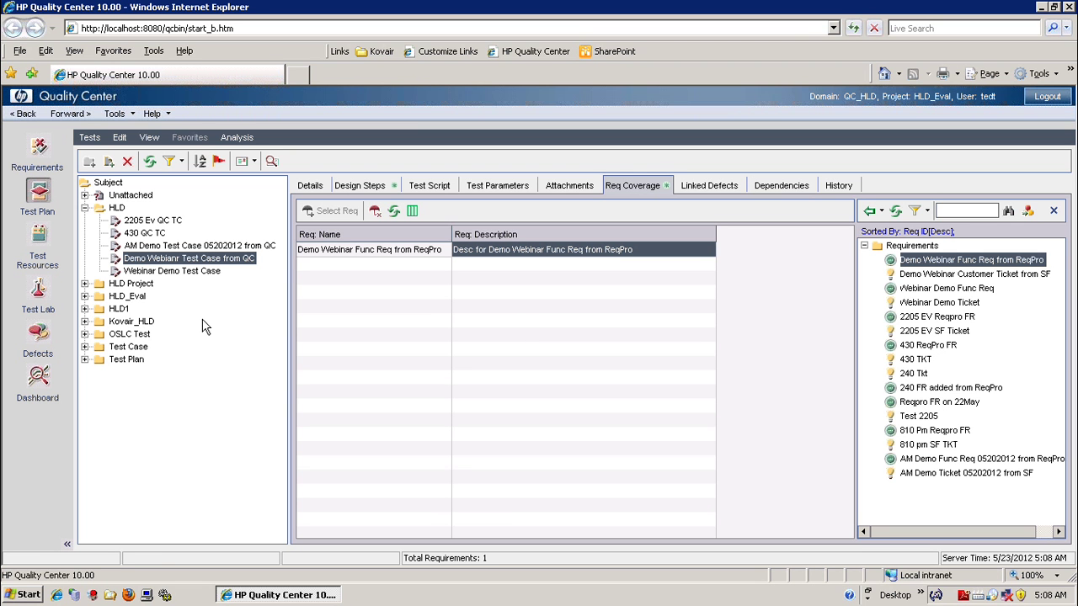
- Open requirement Demo Webinar Func Req from ReqPro and examine its test coverage, widening the Entity Name column
{"action": "left_click", "coordinate": [39, 154]}
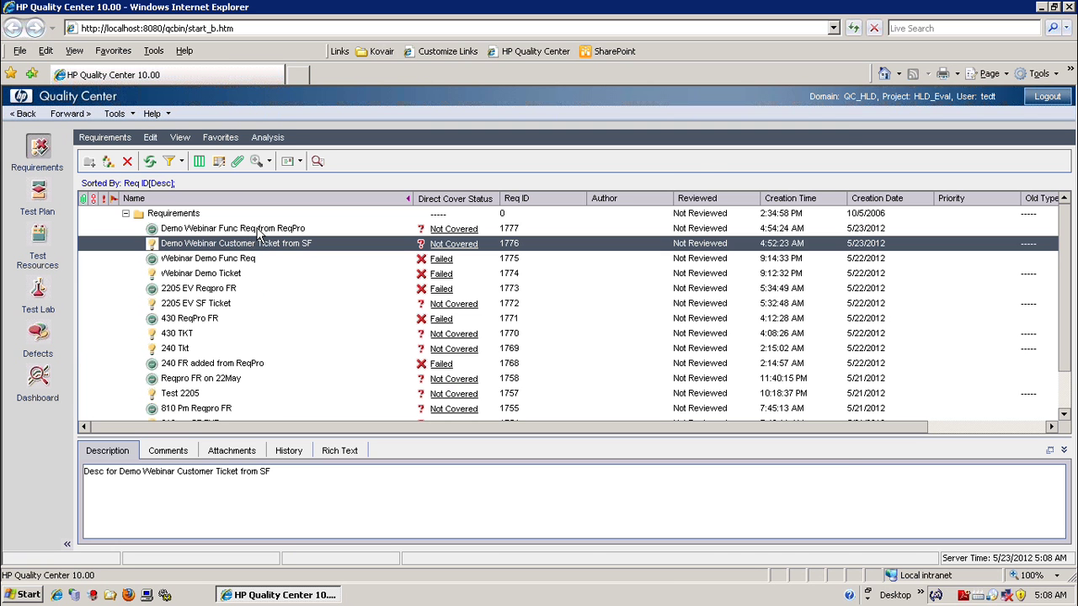
{"action": "double_click", "coordinate": [258, 231]}
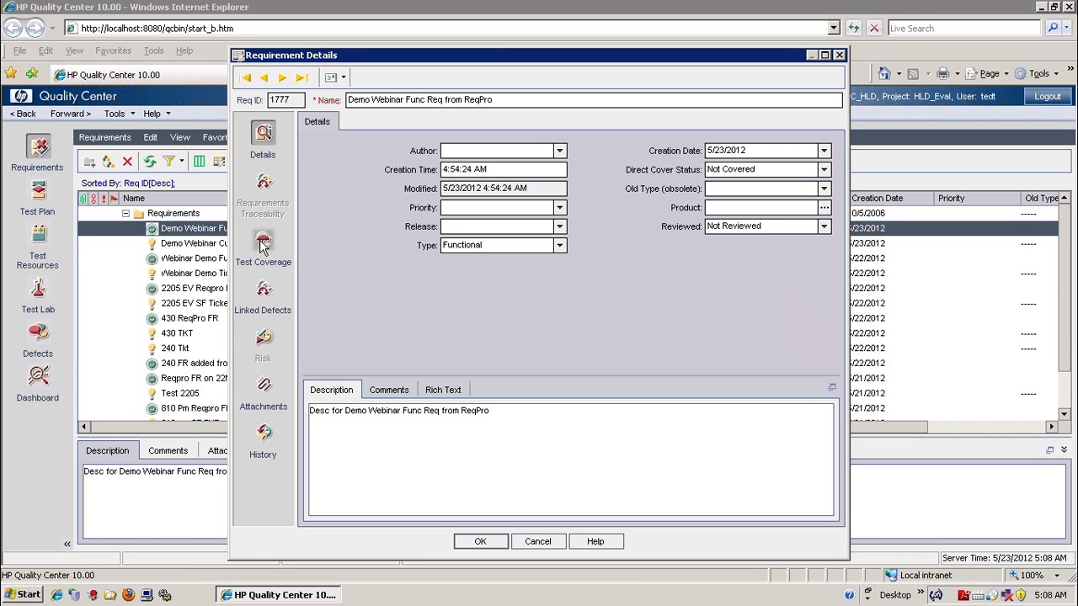
{"action": "triple_click", "coordinate": [532, 104]}
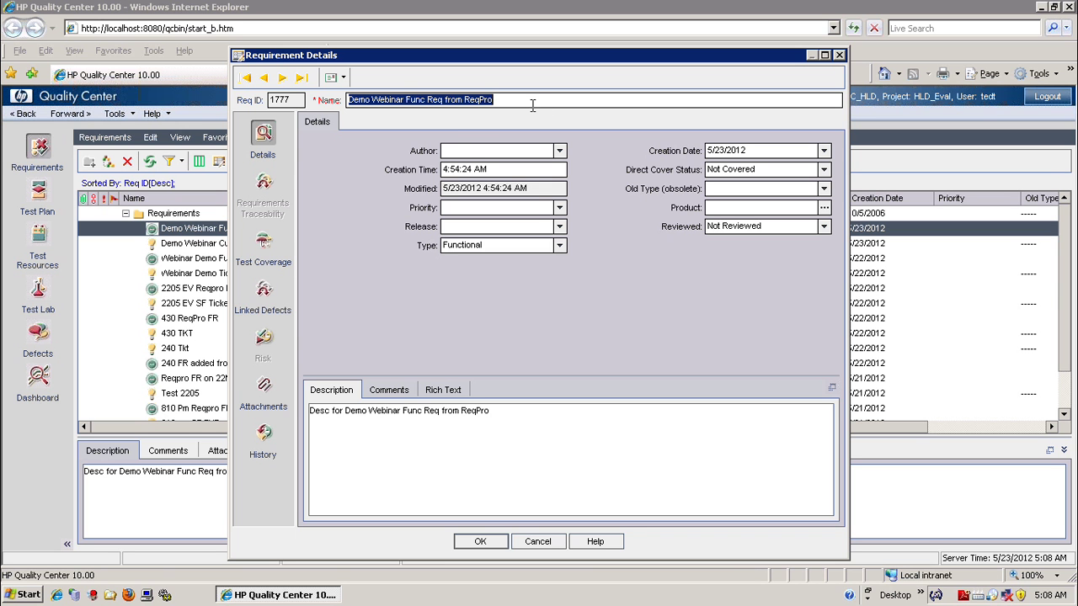
{"action": "left_click", "coordinate": [264, 244]}
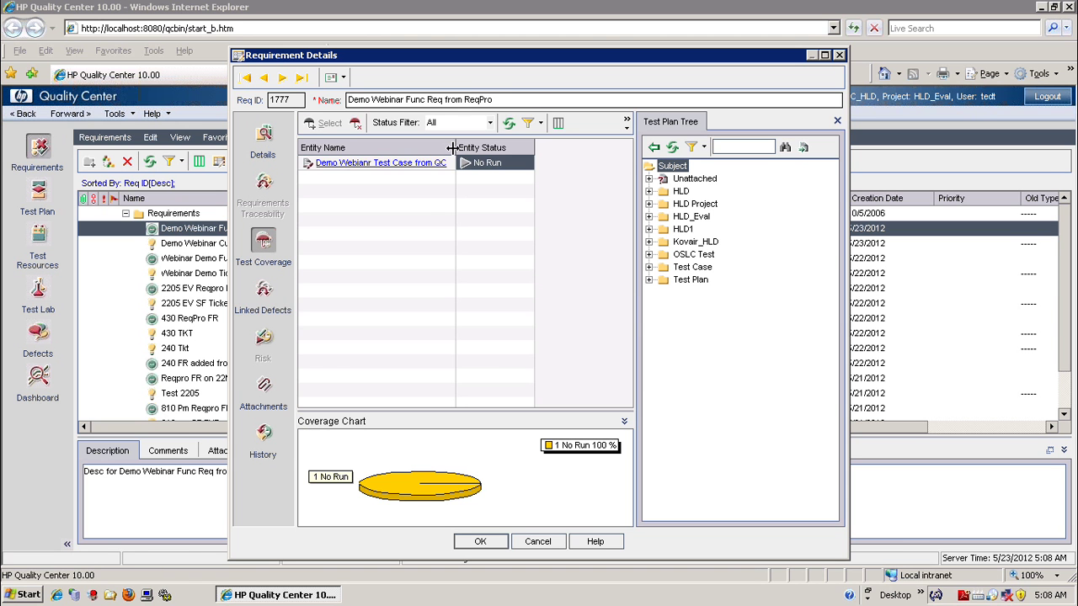
{"action": "left_click_drag", "start_coordinate": [455, 143], "coordinate": [507, 145]}
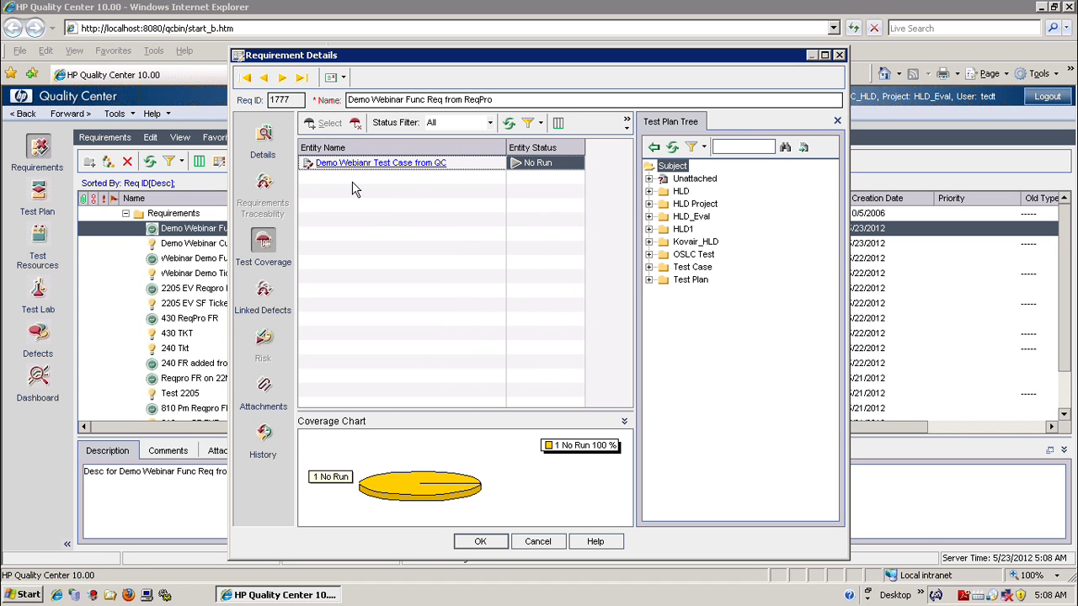
- Close the requirement details and remove Webinar Demo Test Case from the Webinar Demo test set in the Test Lab
{"action": "left_click", "coordinate": [479, 544]}
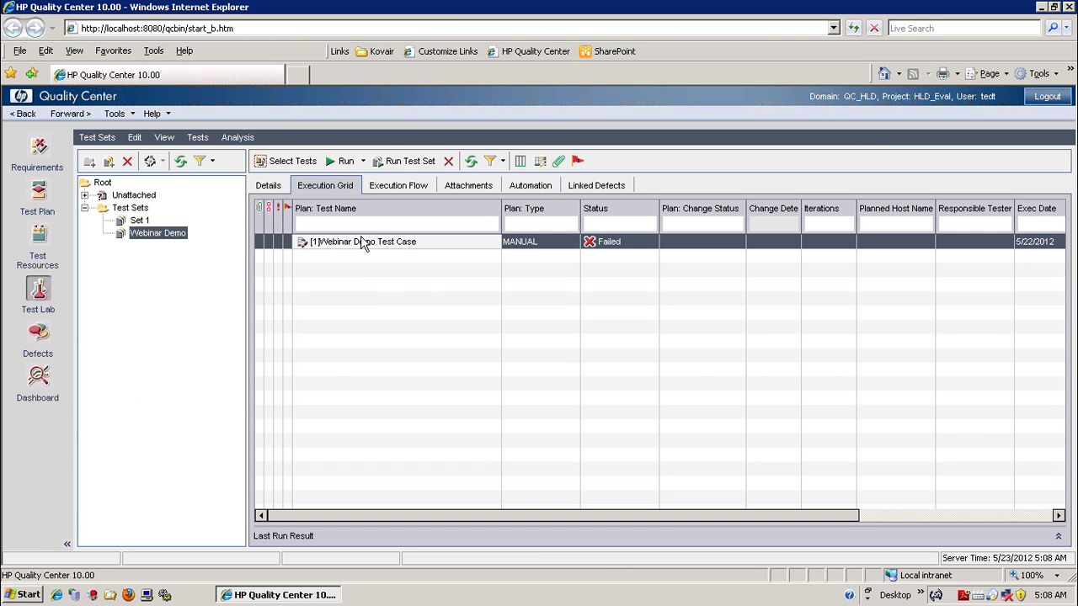
{"action": "right_click", "coordinate": [258, 244]}
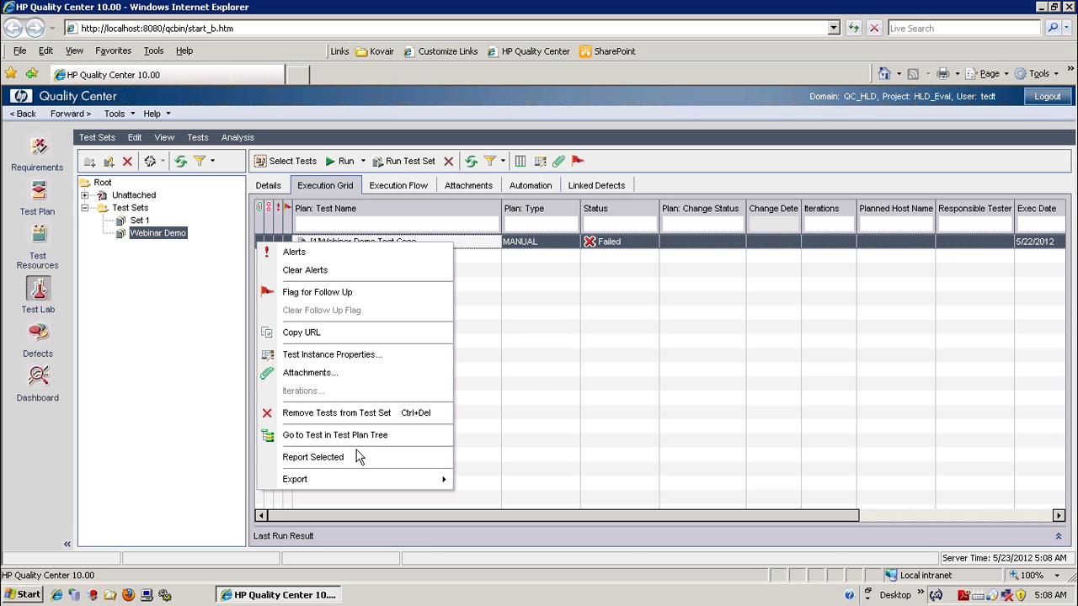
{"action": "left_click", "coordinate": [360, 412]}
{"action": "left_click", "coordinate": [510, 330]}
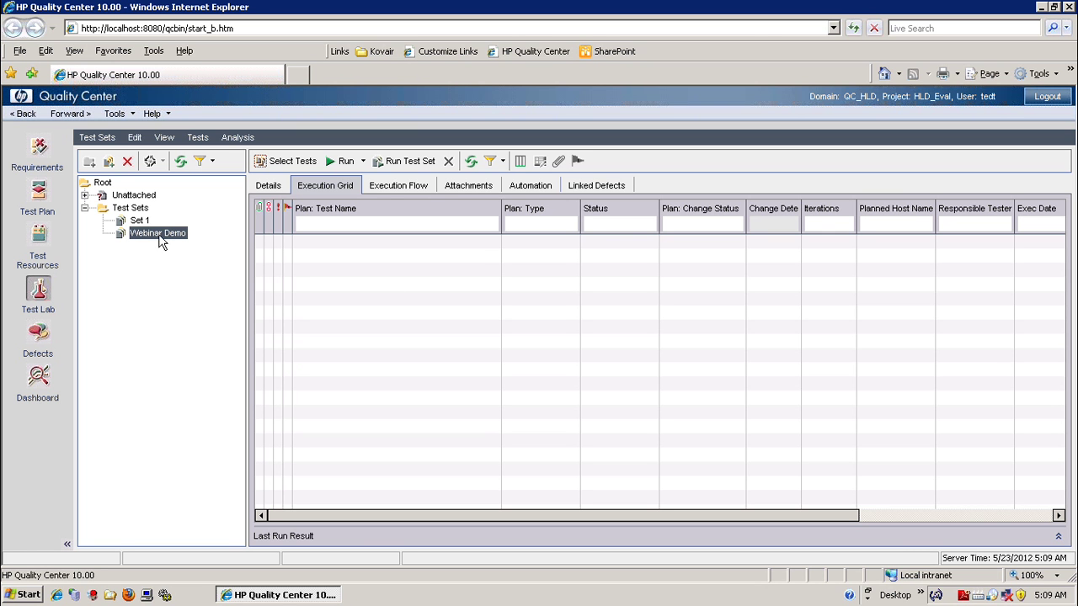
- Add Demo Webianr Test Case from QC from the HLD folder to the Webinar Demo test set
{"action": "left_click", "coordinate": [296, 162]}
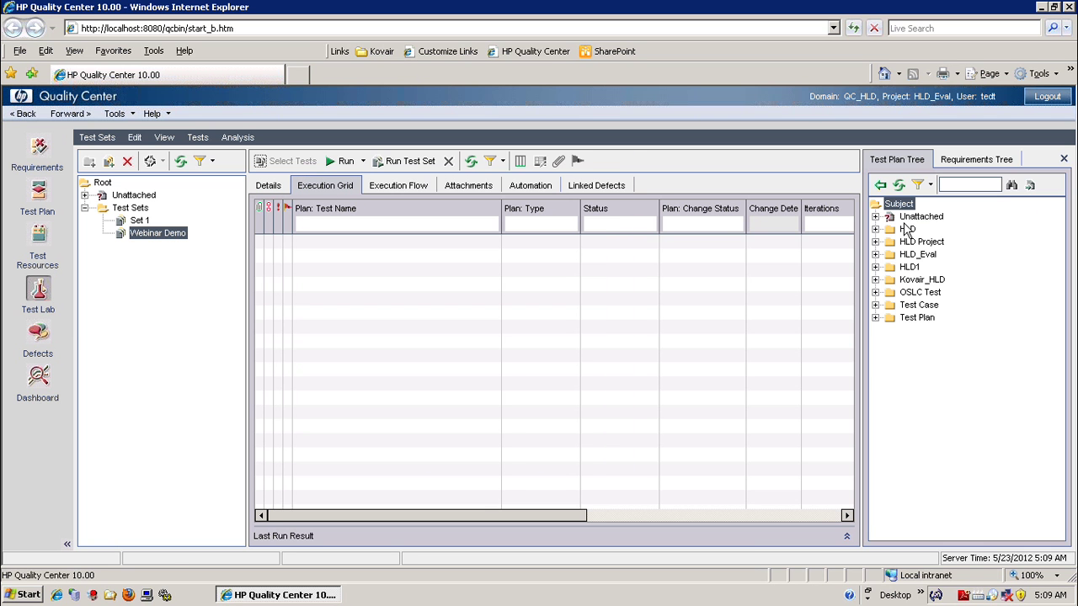
{"action": "left_click", "coordinate": [875, 229]}
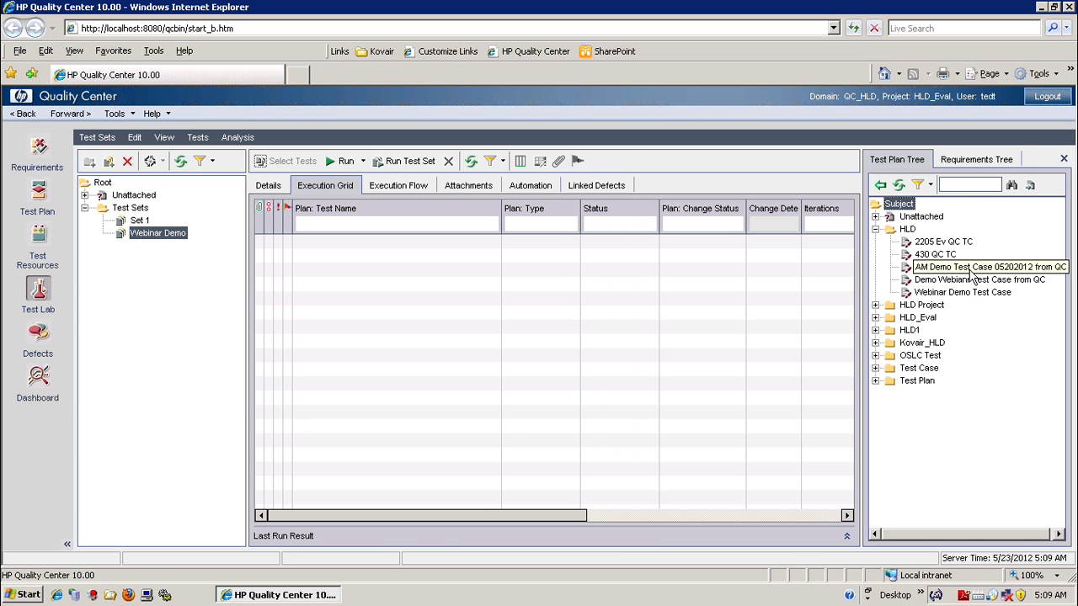
{"action": "left_click", "coordinate": [964, 282]}
{"action": "left_click_drag", "start_coordinate": [964, 282], "coordinate": [527, 340]}
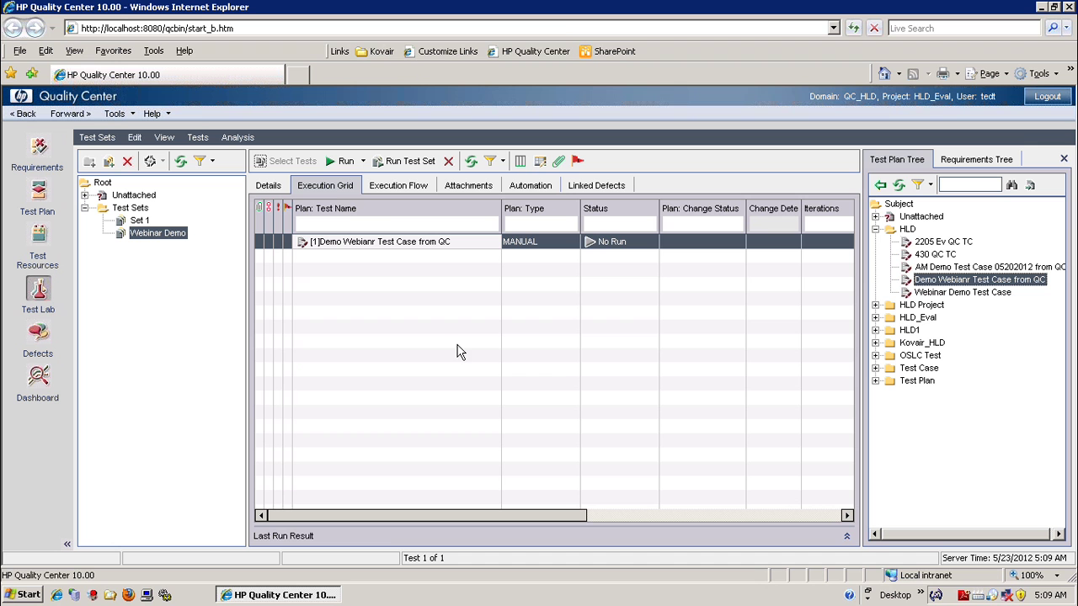
- Start a manual run of the added test, set Step 1 to Failed and enter the actual result "Act Res 1"
{"action": "left_click", "coordinate": [339, 161]}
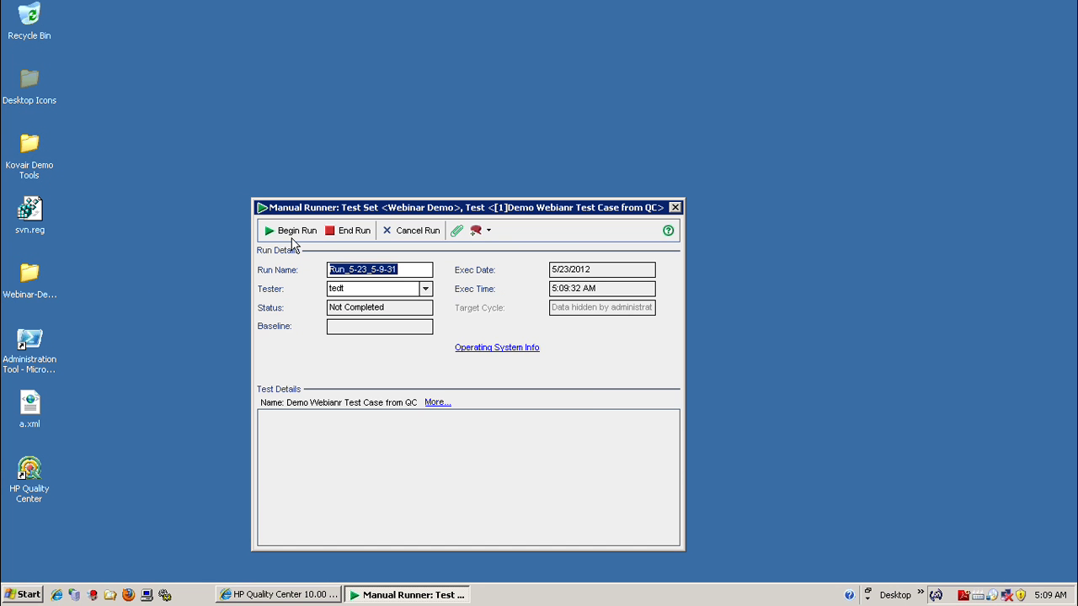
{"action": "left_click", "coordinate": [292, 234]}
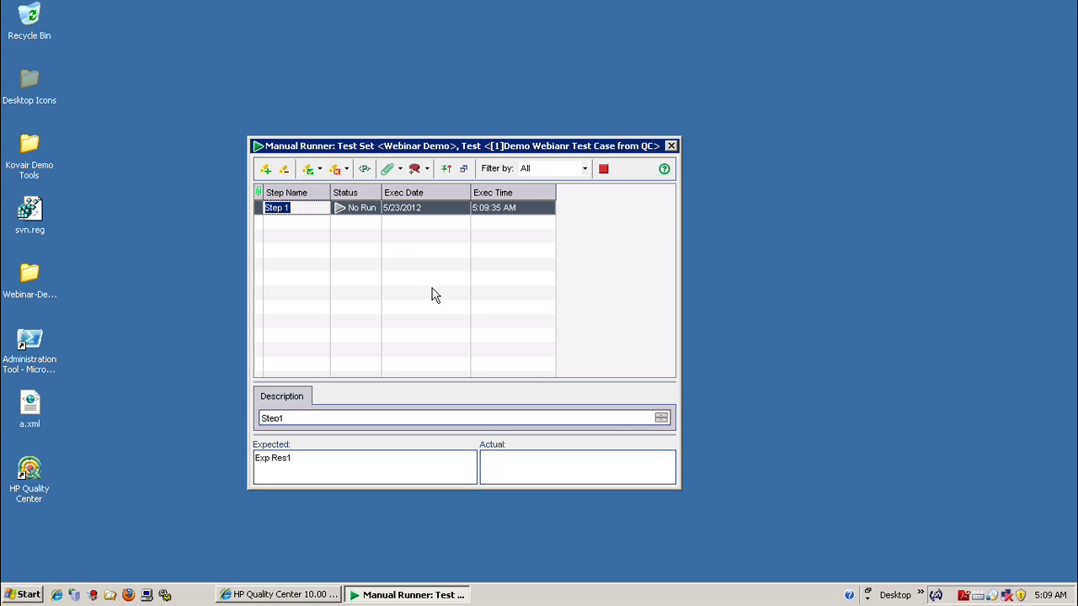
{"action": "left_click", "coordinate": [373, 209]}
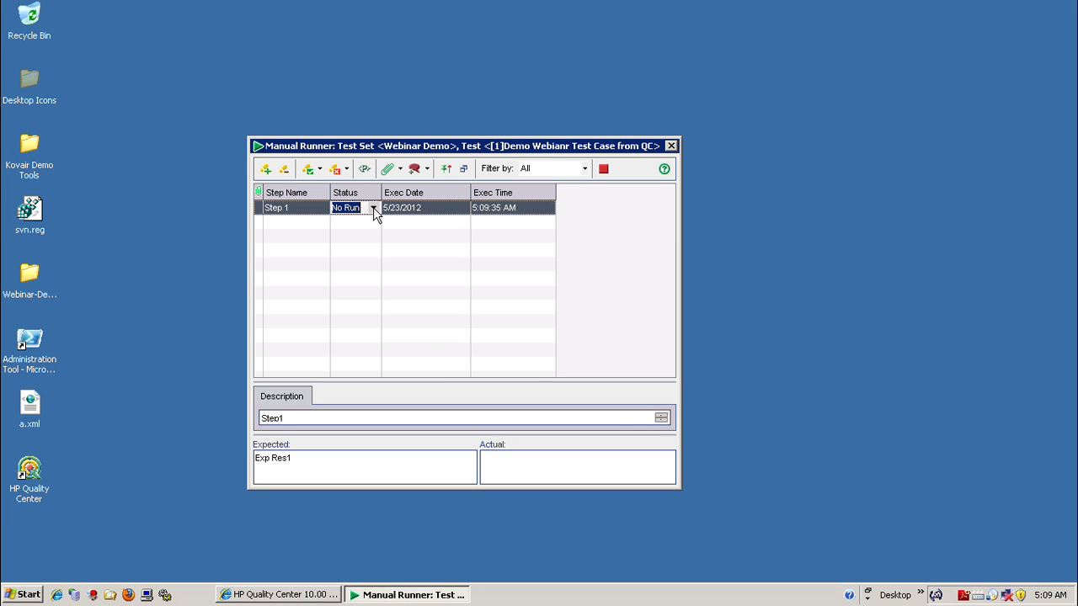
{"action": "left_click", "coordinate": [373, 207]}
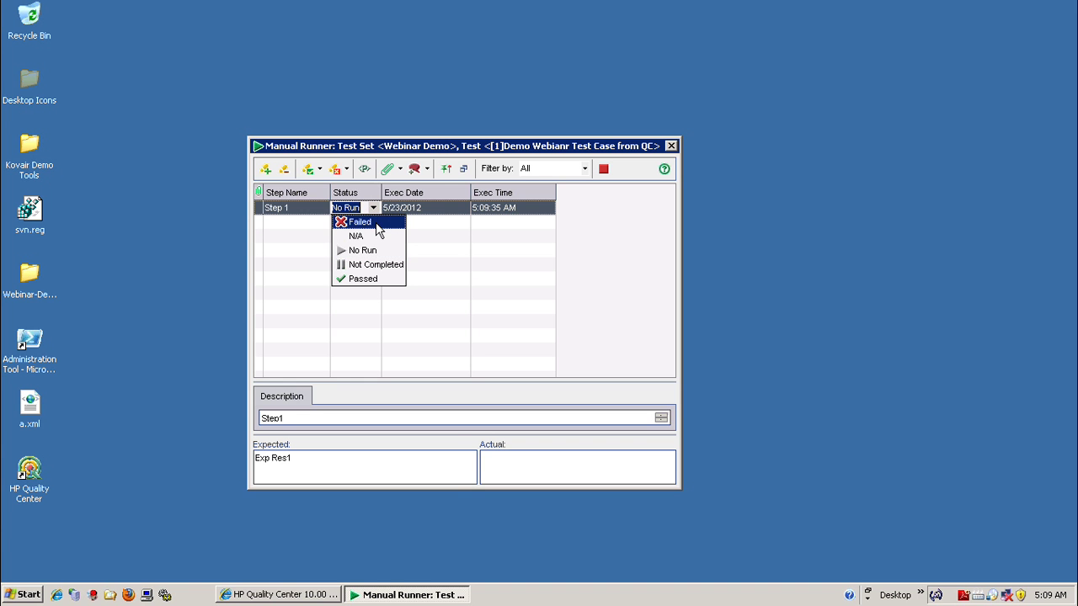
{"action": "left_click", "coordinate": [371, 222]}
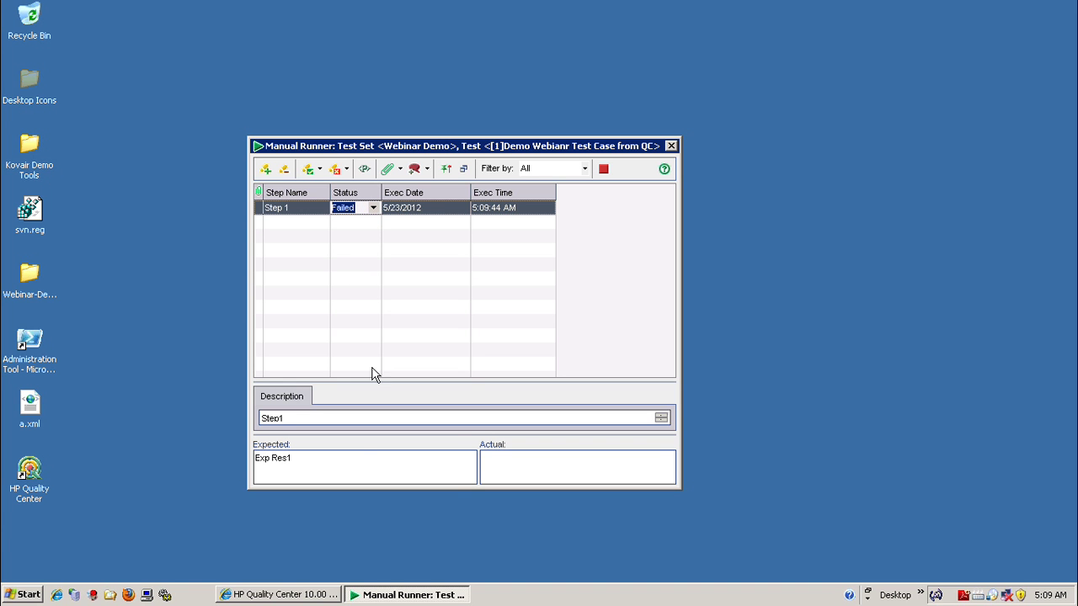
{"action": "left_click", "coordinate": [521, 469]}
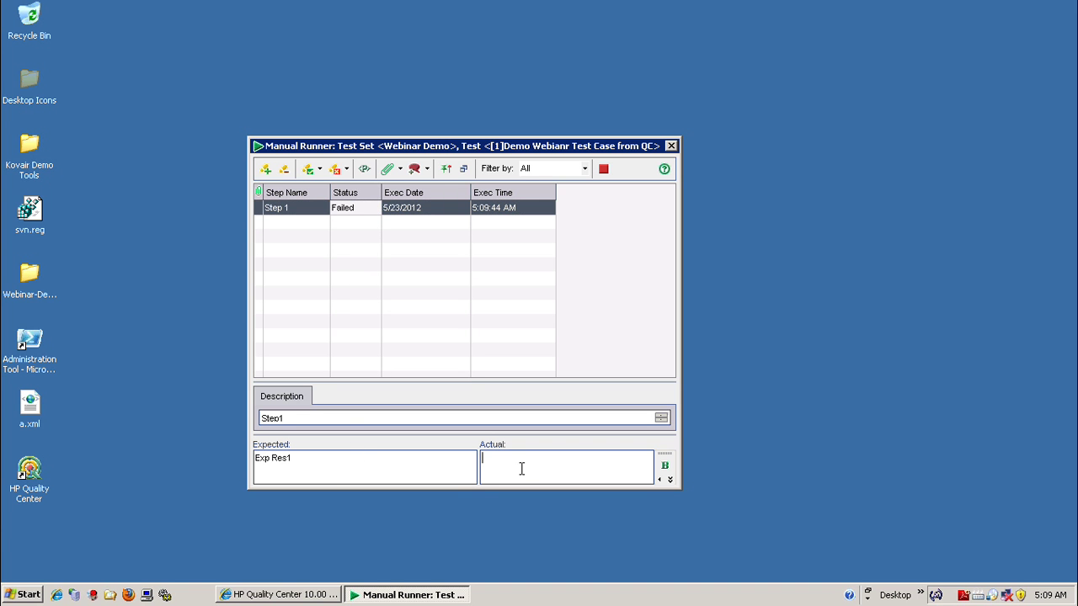
{"action": "type", "text": "Act Res 1"}
- Submit a defect for Step 1 with summary "Demo Webinar Defect submitted from QC" and severity 4-Very High, and end the manual run
{"action": "left_click", "coordinate": [414, 170]}
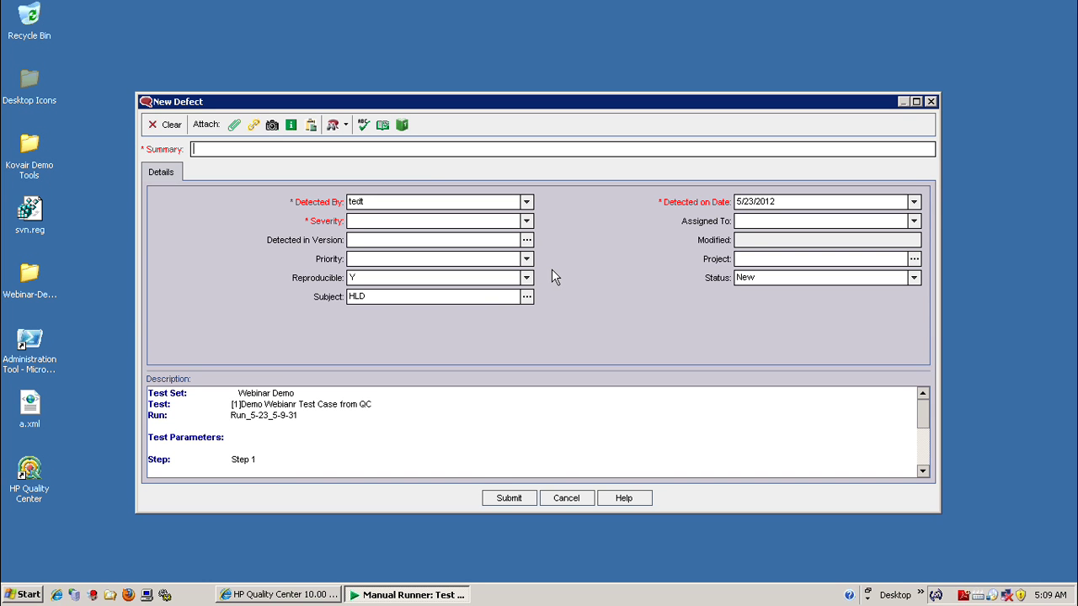
{"action": "type", "text": "Demo Webinar Defect fro"}
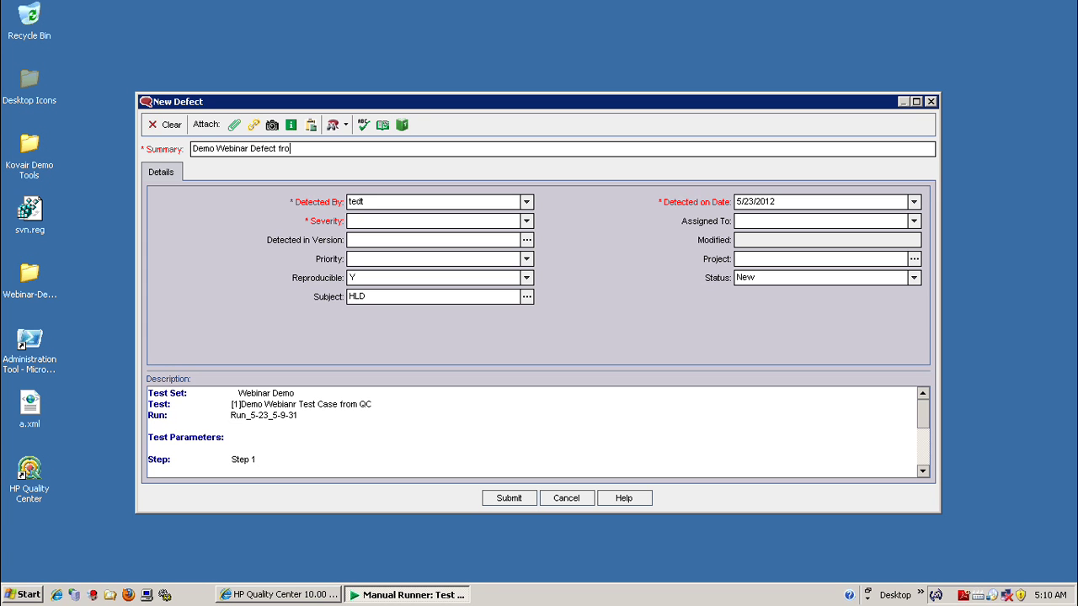
{"action": "key", "text": "BackSpace"}
{"action": "type", "text": "om QC"}
{"action": "left_click", "coordinate": [278, 149]}
{"action": "type", "text": "submitted fr"}
{"action": "key", "text": "BackSpace"}
{"action": "key", "text": "BackSpace"}
{"action": "left_click", "coordinate": [526, 221]}
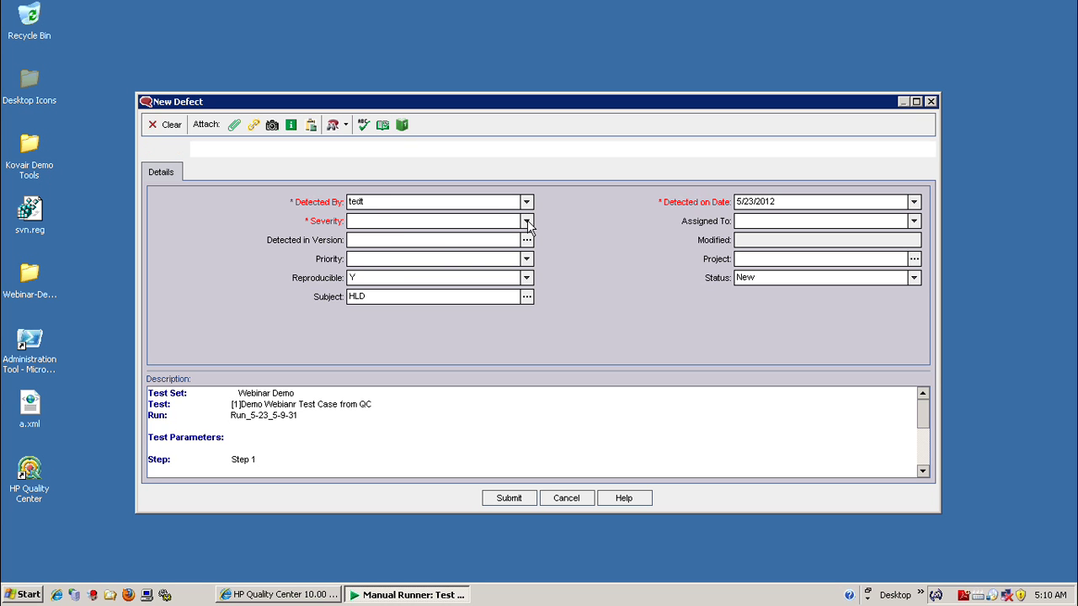
{"action": "left_click", "coordinate": [392, 269]}
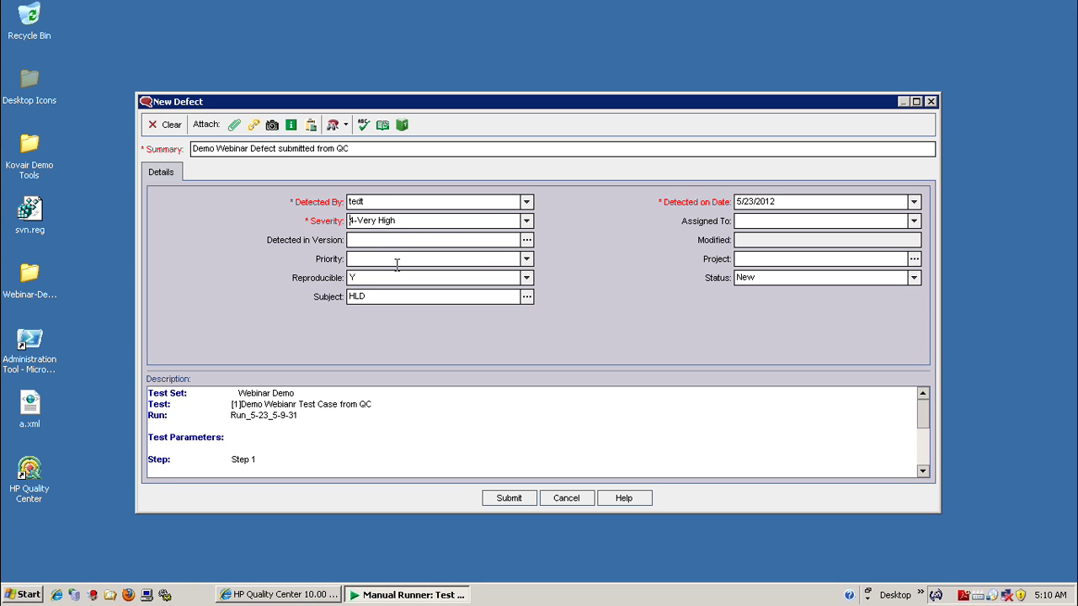
{"action": "left_click", "coordinate": [517, 498]}
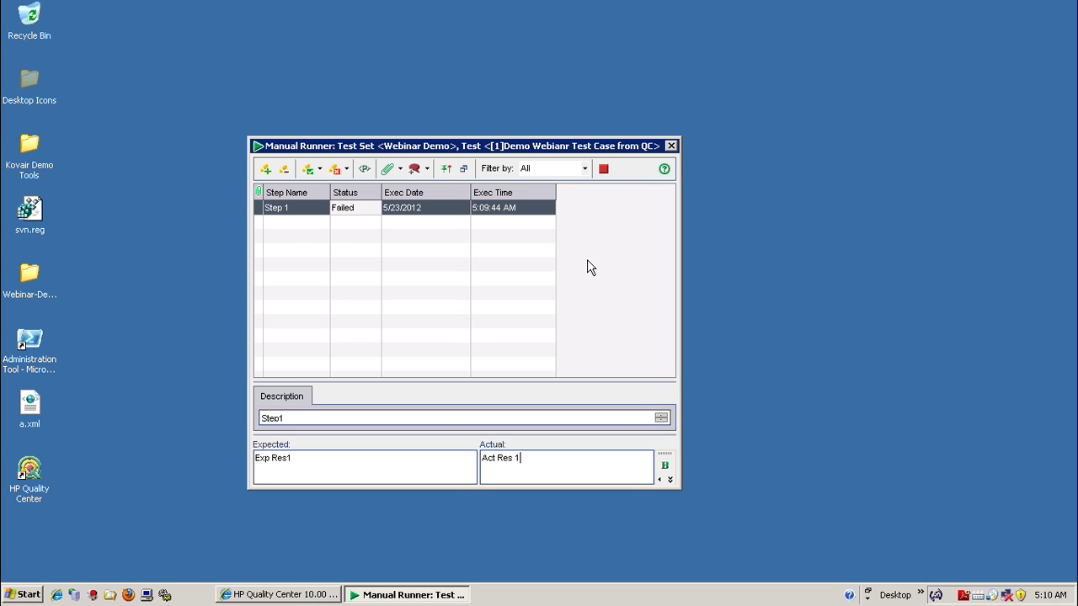
{"action": "left_click", "coordinate": [603, 169]}
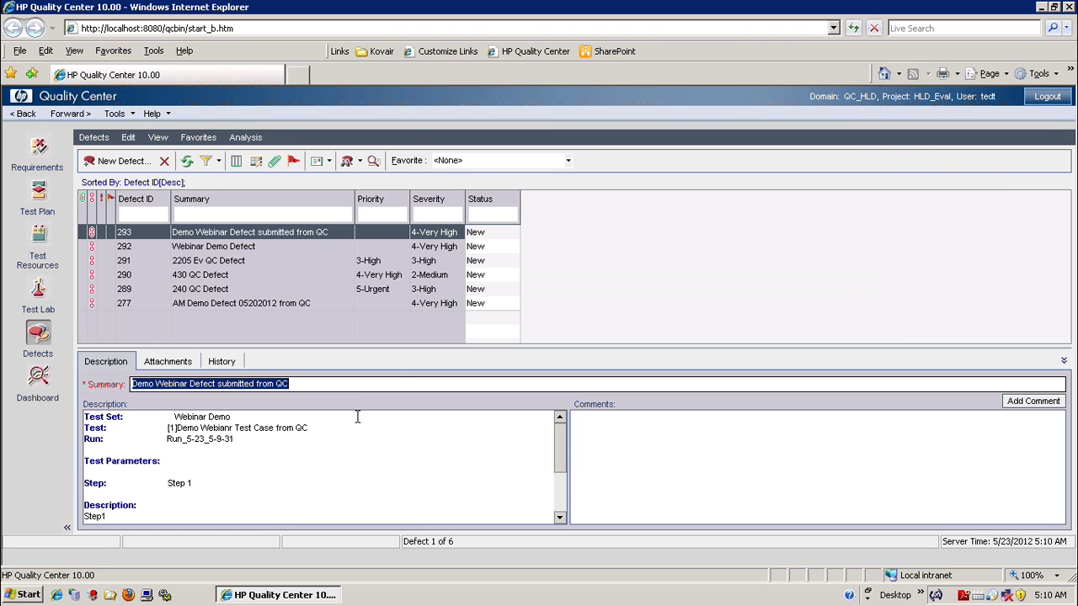
- Open the defect Demo Webinar Defect submitted from QC, examine its linked entities and close its details
{"action": "double_click", "coordinate": [278, 233]}
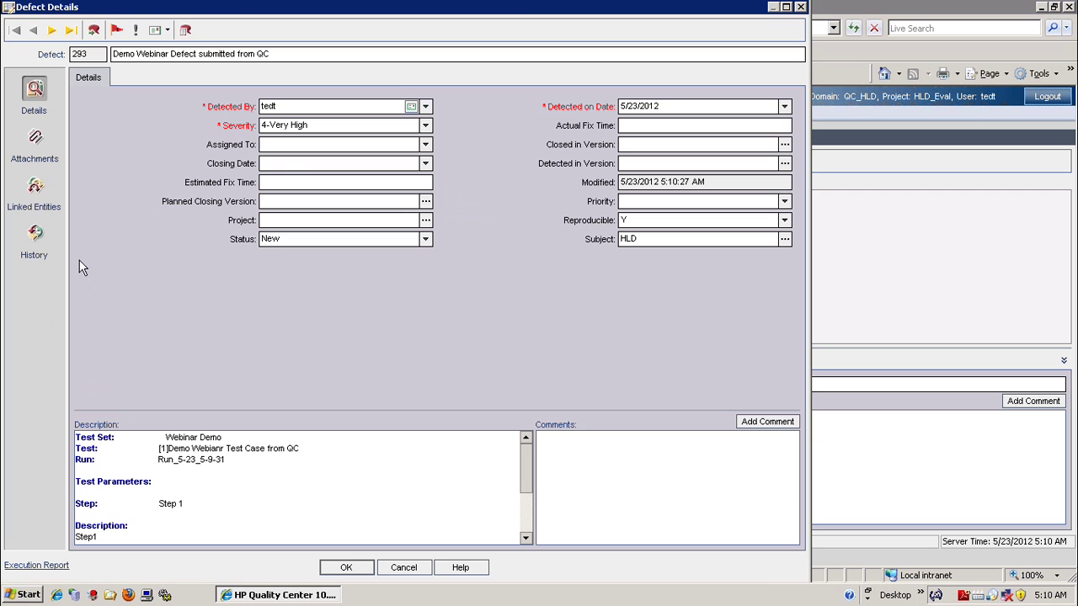
{"action": "left_click", "coordinate": [34, 191]}
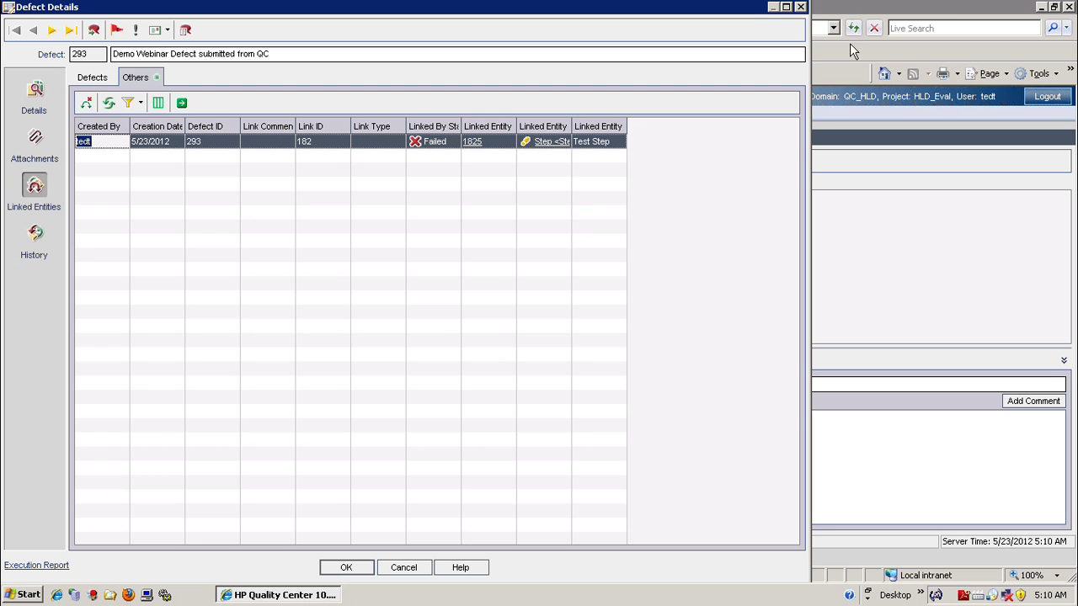
{"action": "left_click", "coordinate": [801, 8]}
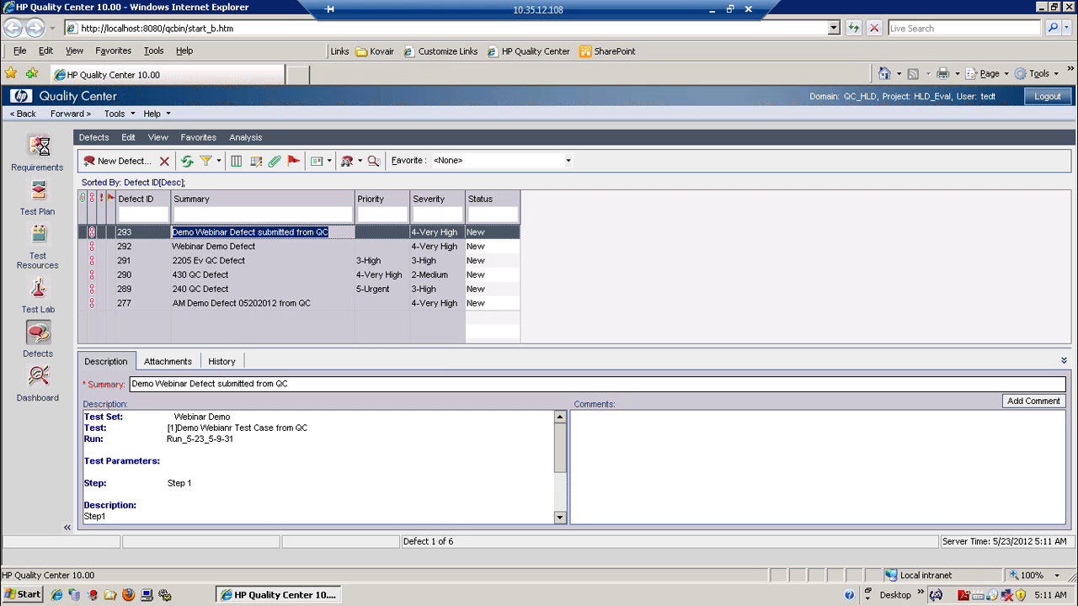
- Review the requirements list, and switch to the presentation to reveal the JIRA Defect Management stage of the ALM integration slide
{"action": "left_click", "coordinate": [37, 150]}
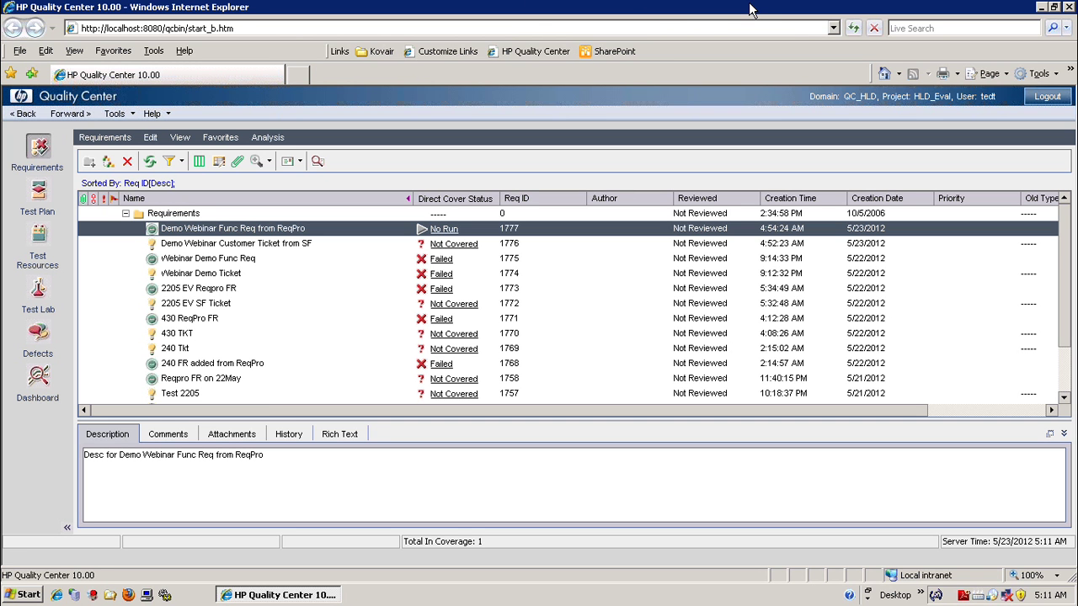
{"action": "left_click", "coordinate": [710, 9]}
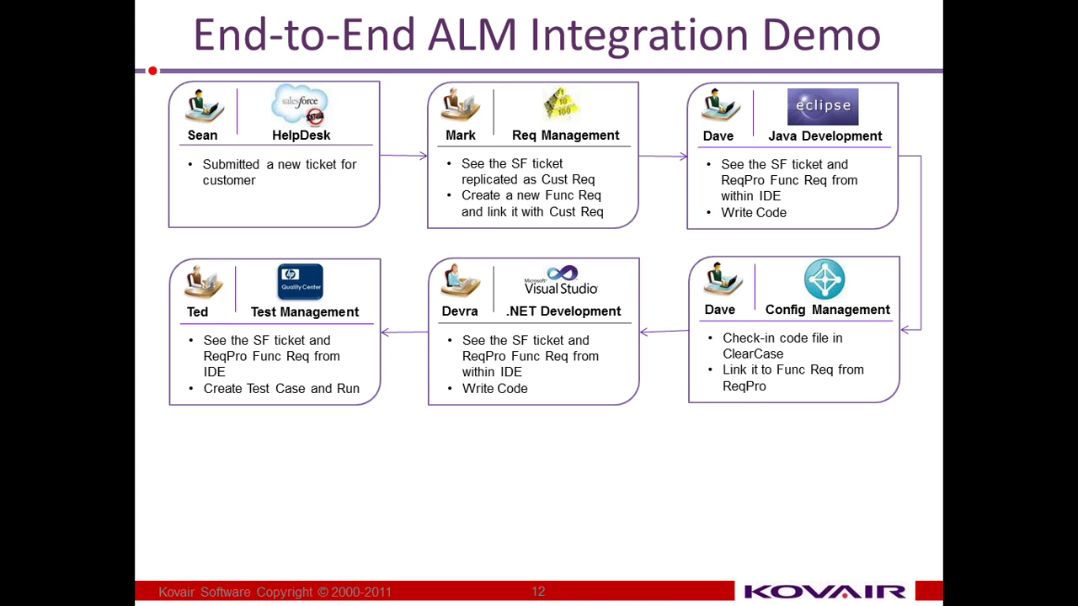
{"action": "key", "text": "Right"}
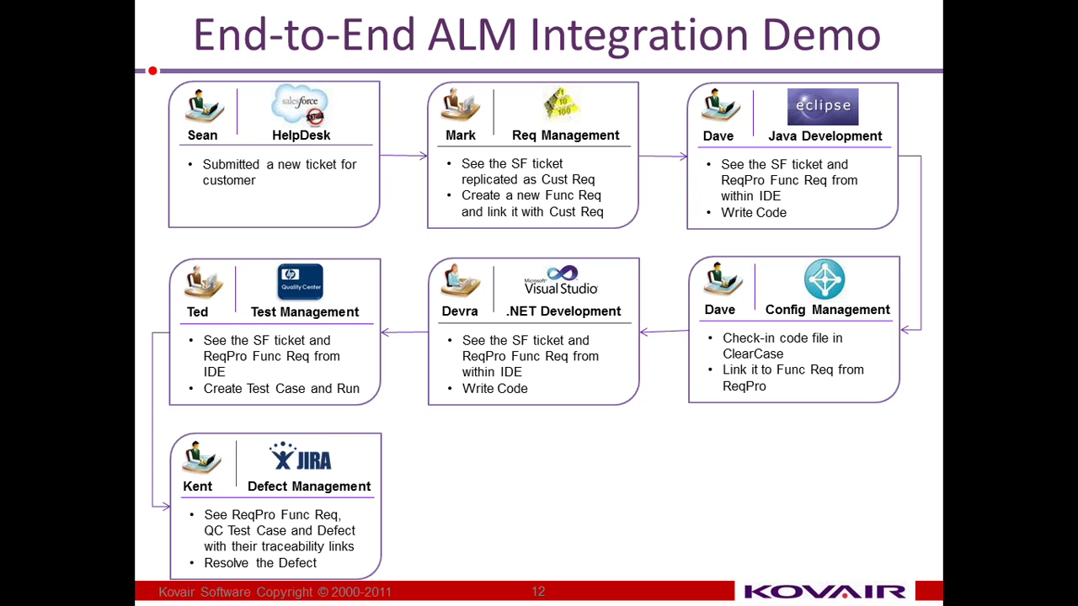
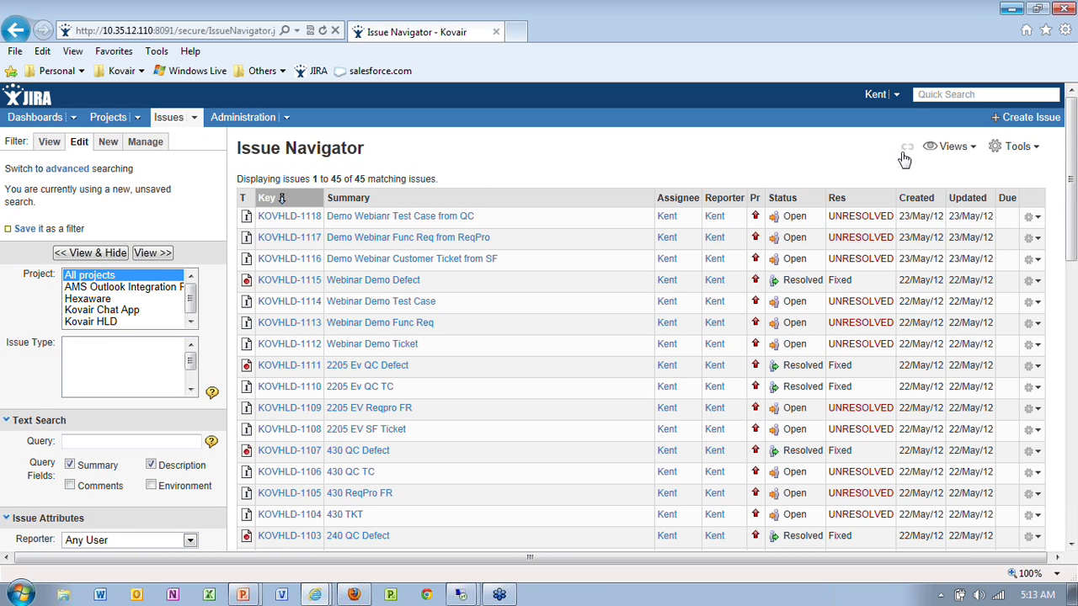
- Refresh the JIRA Issue Navigator results for all projects to look for the defect submitted from Quality Center
{"action": "left_click", "coordinate": [149, 255]}
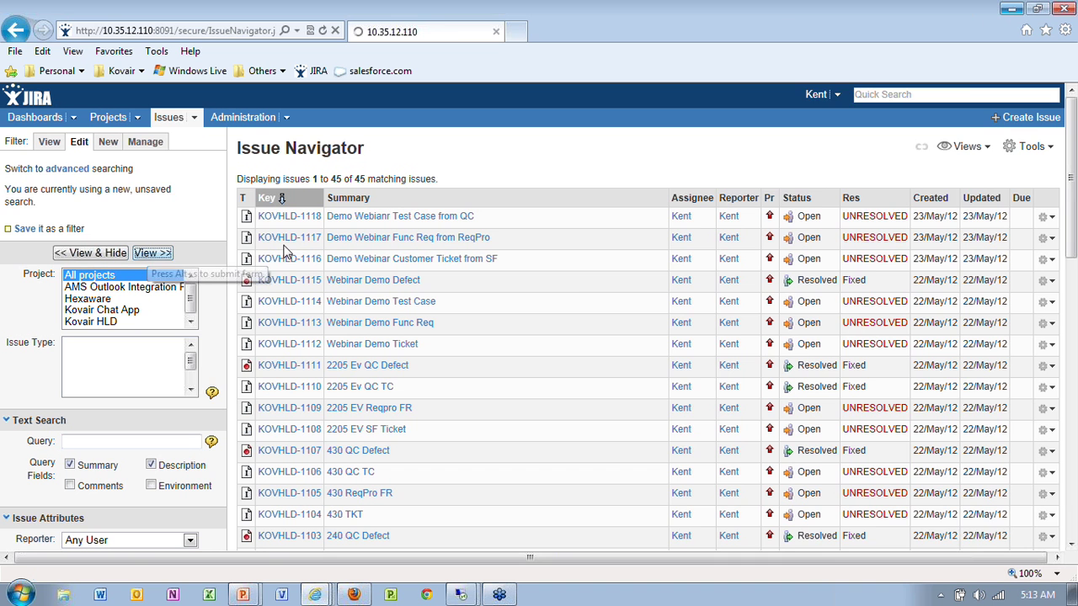
{"action": "right_click", "coordinate": [520, 152]}
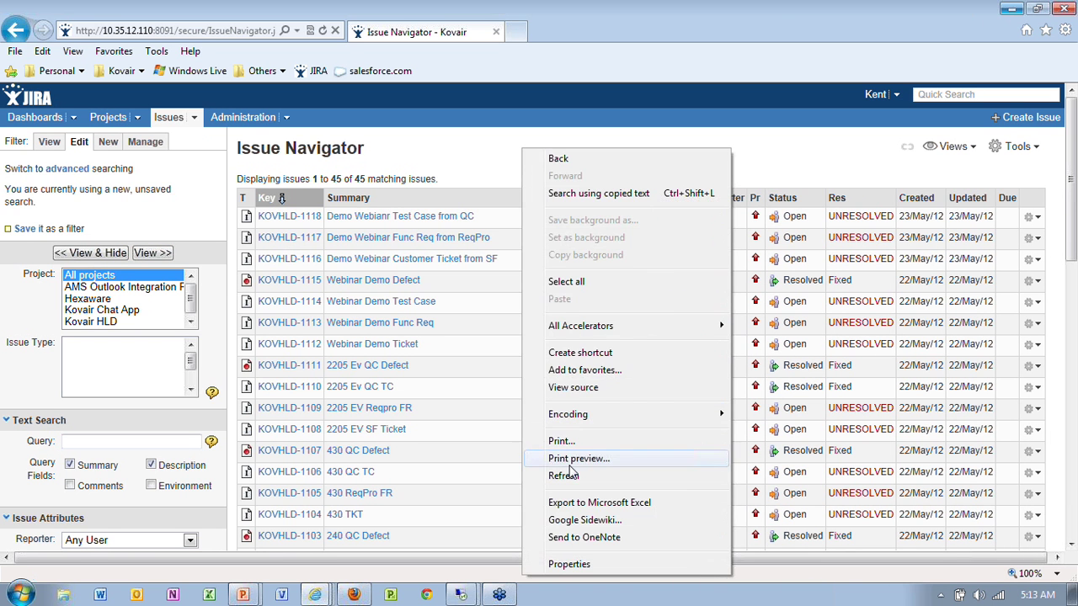
{"action": "left_click", "coordinate": [569, 478]}
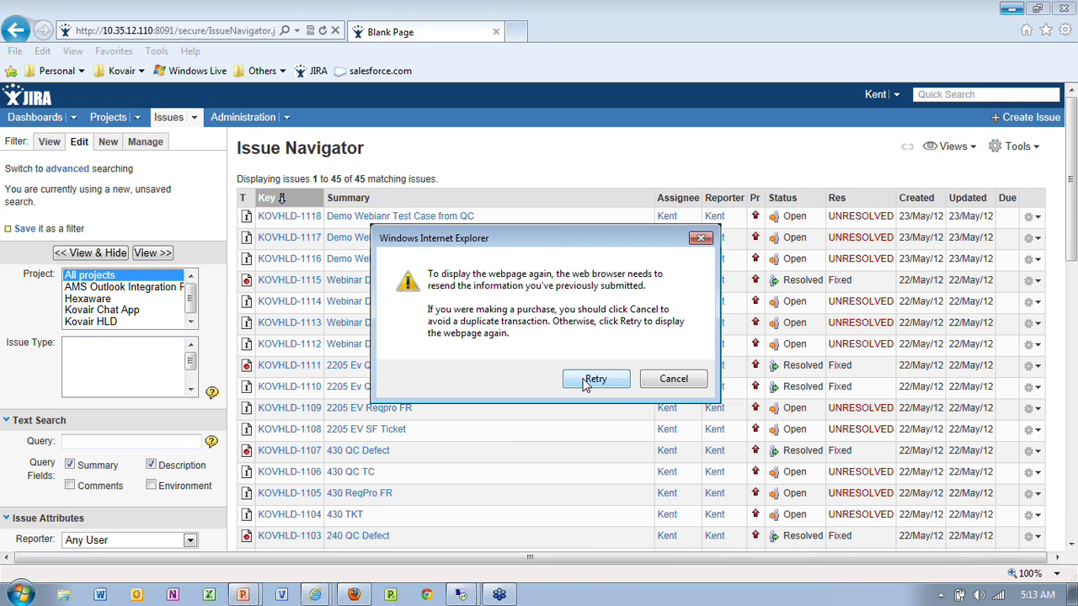
{"action": "left_click", "coordinate": [592, 379]}
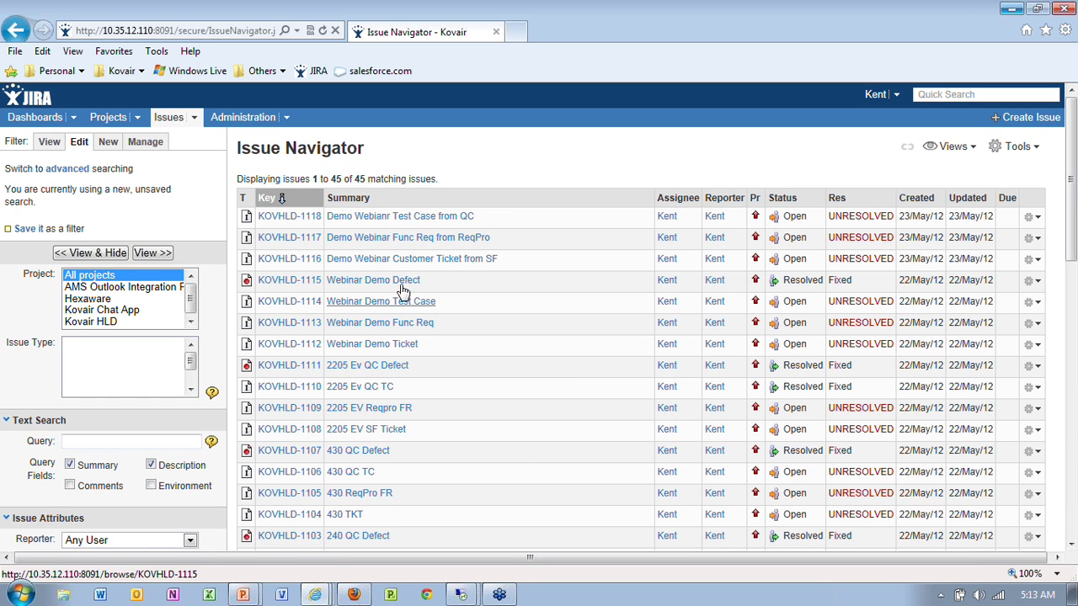
{"action": "right_click", "coordinate": [523, 205]}
{"action": "left_click", "coordinate": [503, 169]}
{"action": "right_click", "coordinate": [504, 160]}
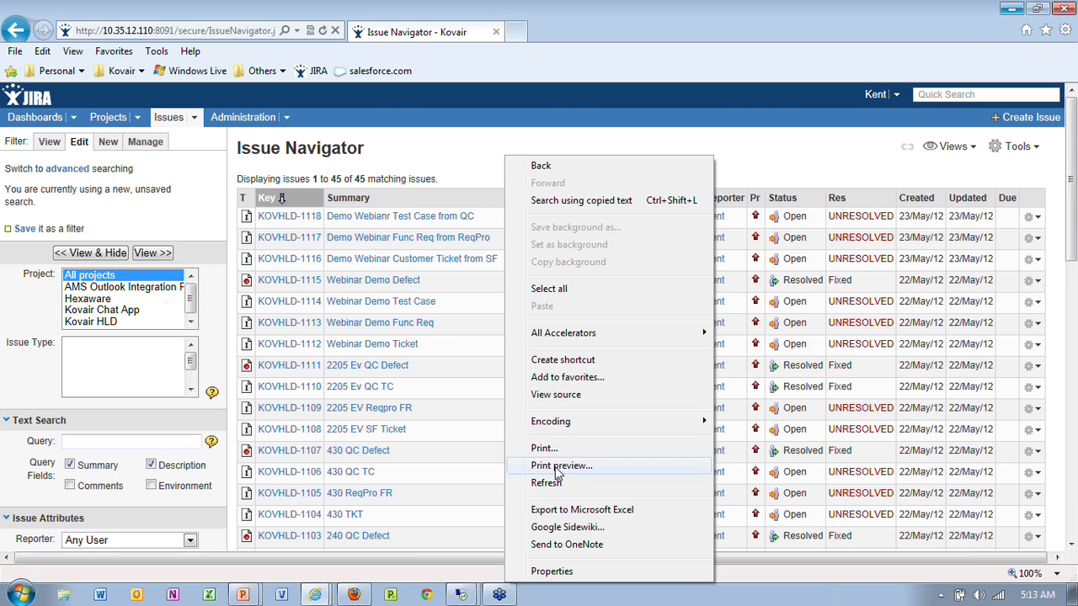
{"action": "left_click", "coordinate": [549, 483]}
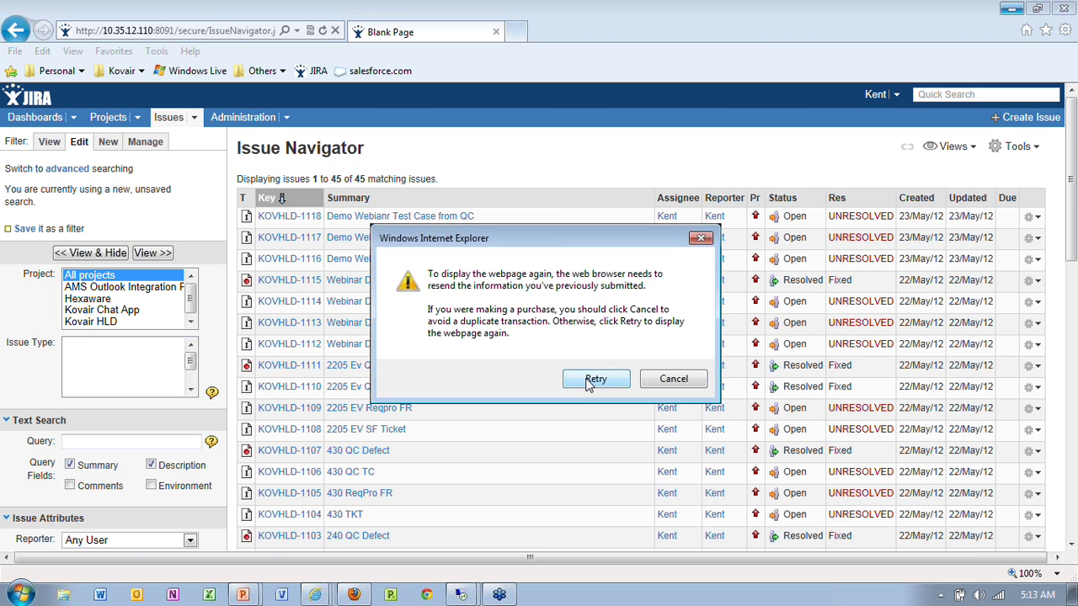
{"action": "left_click", "coordinate": [593, 380]}
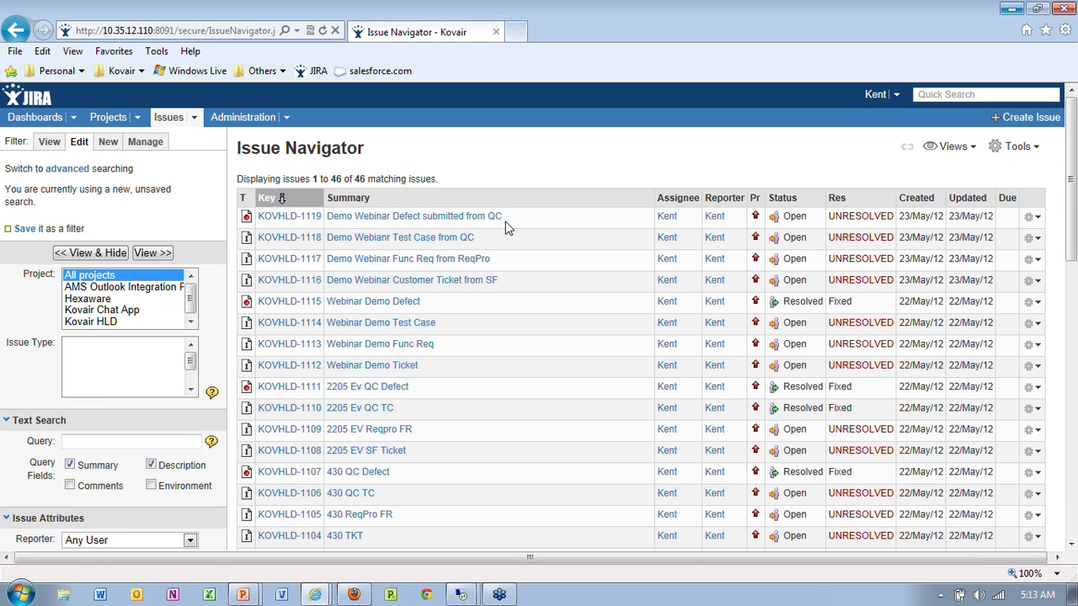
- Open the JIRA issue Demo Webianr Test Case from QC and reload it to examine its issue links
{"action": "left_click", "coordinate": [463, 239]}
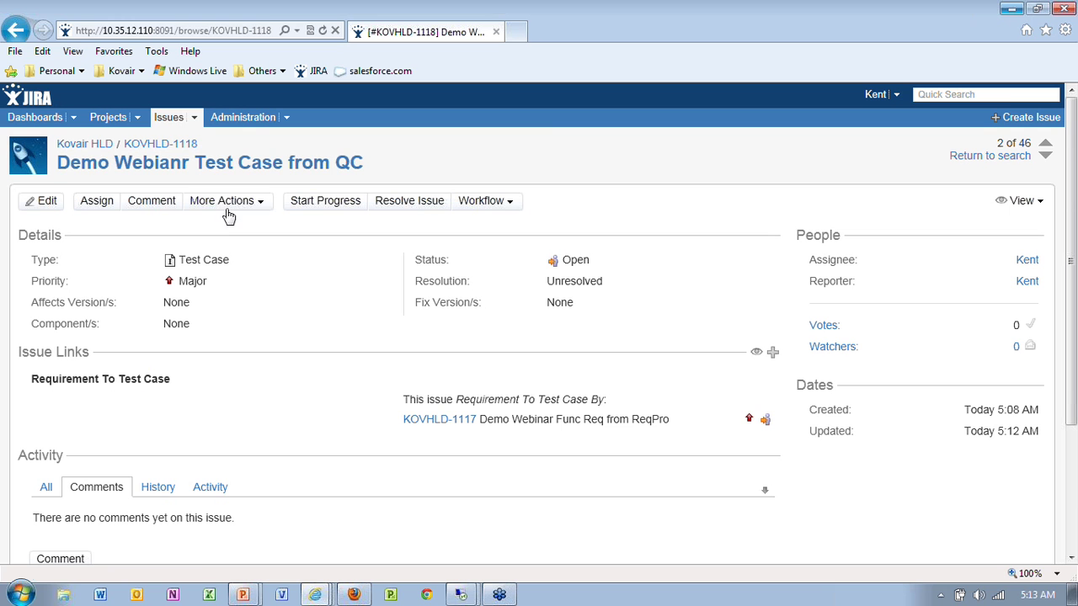
{"action": "left_click", "coordinate": [324, 32]}
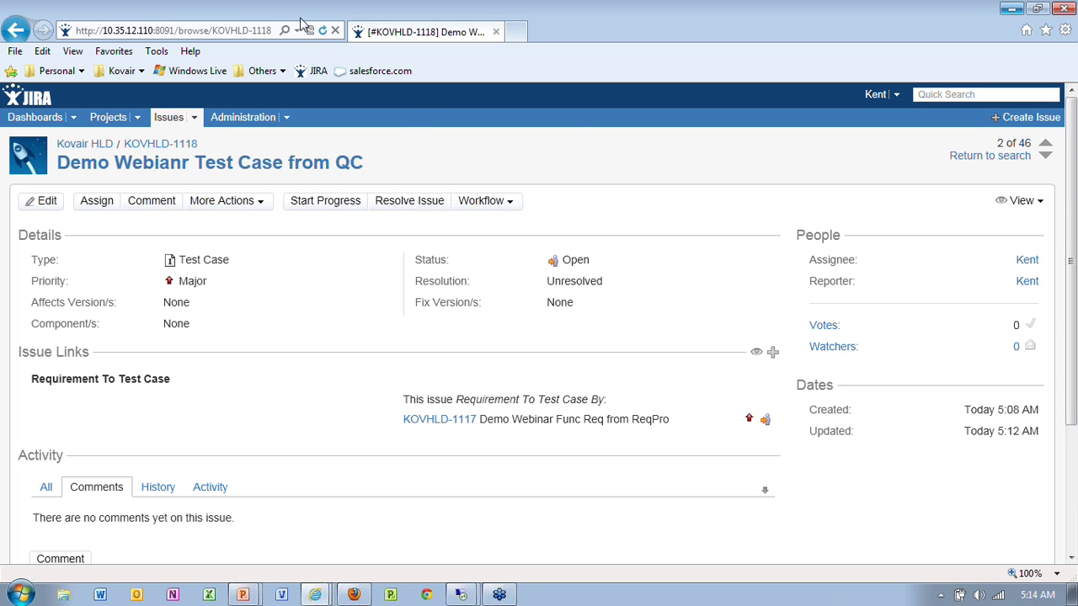
{"action": "left_click", "coordinate": [323, 31]}
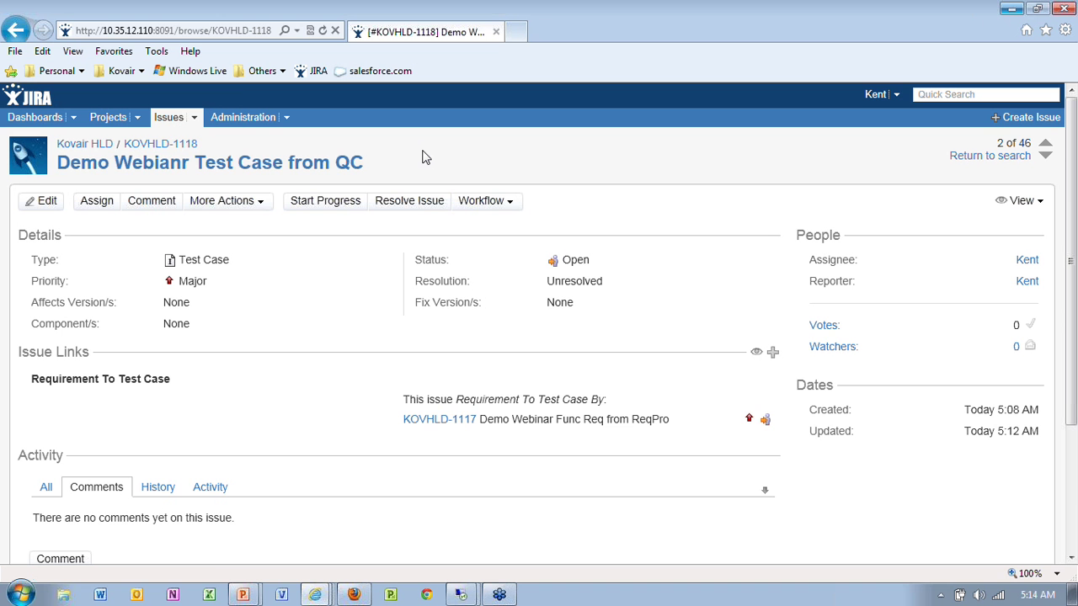
- Open the JIRA issue Demo Webinar Defect submitted from QC from the Issue Navigator and reload it to check for issue links
{"action": "left_click", "coordinate": [173, 120]}
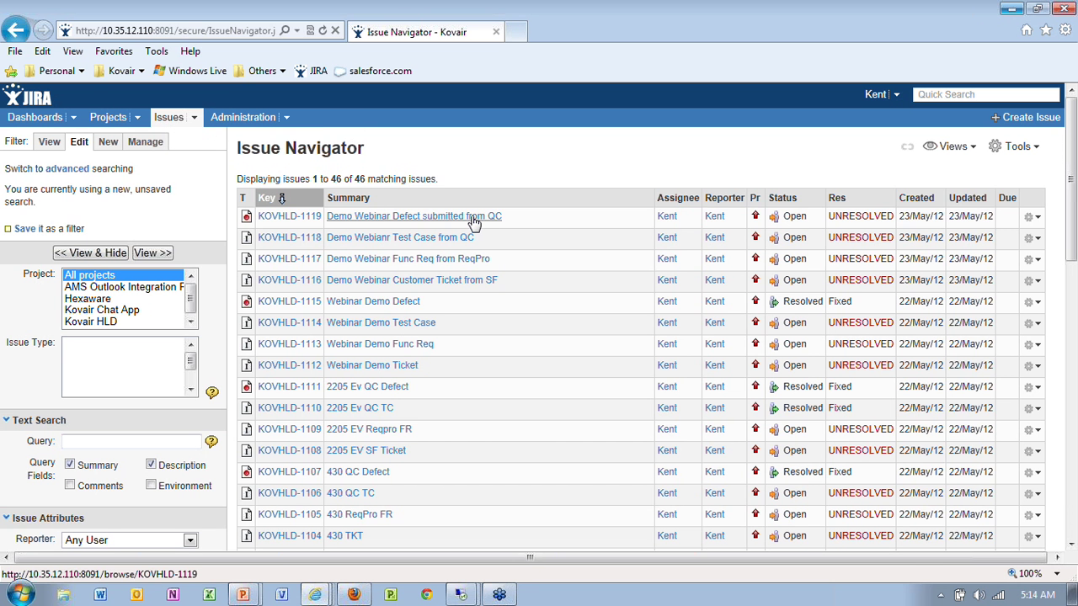
{"action": "left_click", "coordinate": [472, 217]}
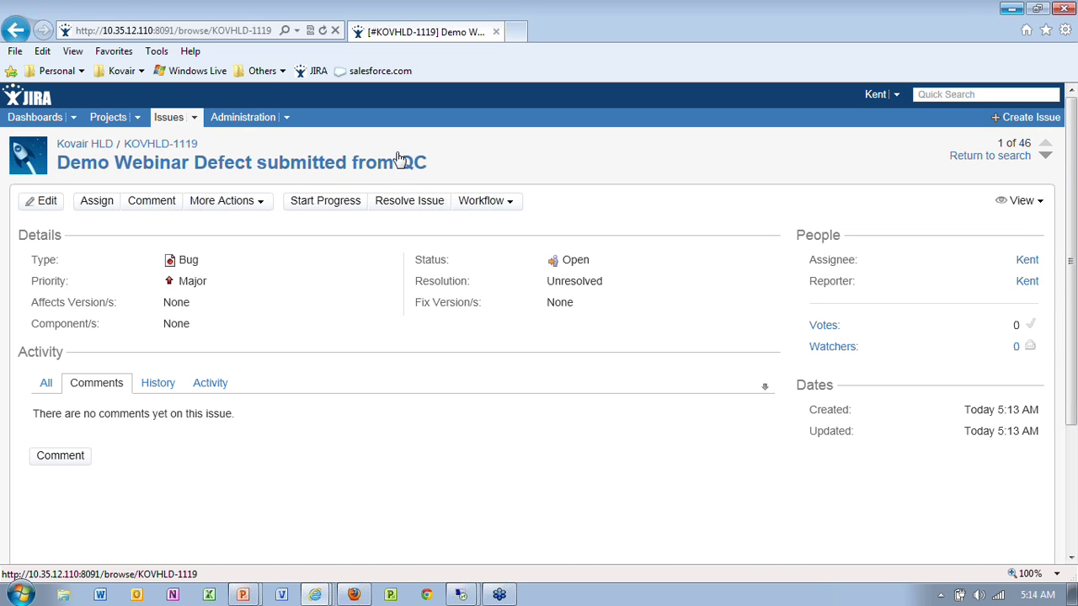
{"action": "left_click", "coordinate": [322, 31]}
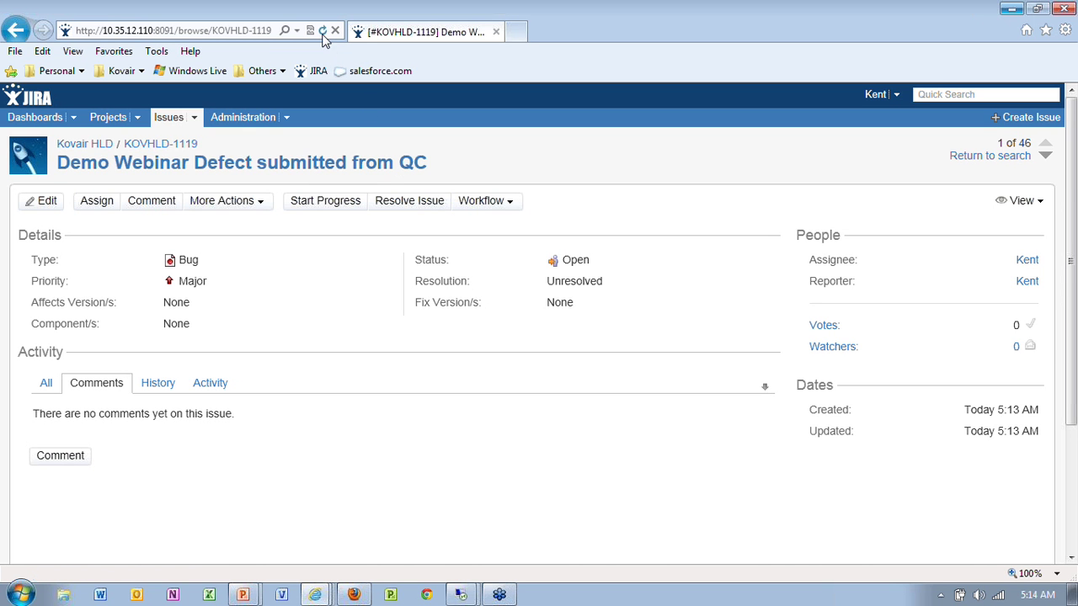
{"action": "left_click", "coordinate": [323, 32]}
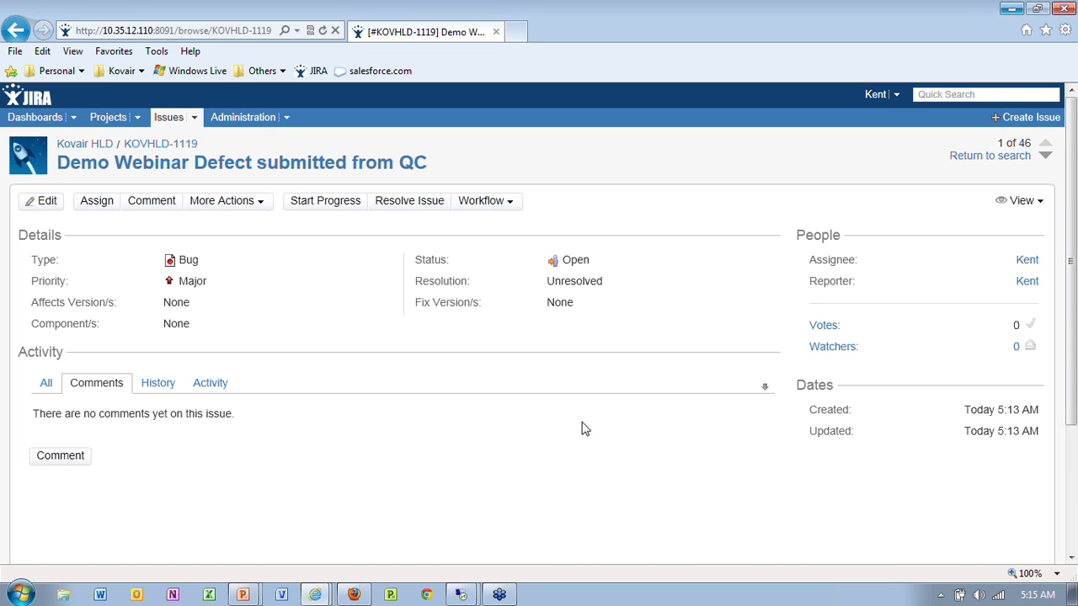
{"action": "left_click", "coordinate": [322, 30]}
- Resolve the defect Demo Webinar Defect submitted from QC with the resolution Fixed
{"action": "left_click", "coordinate": [405, 206]}
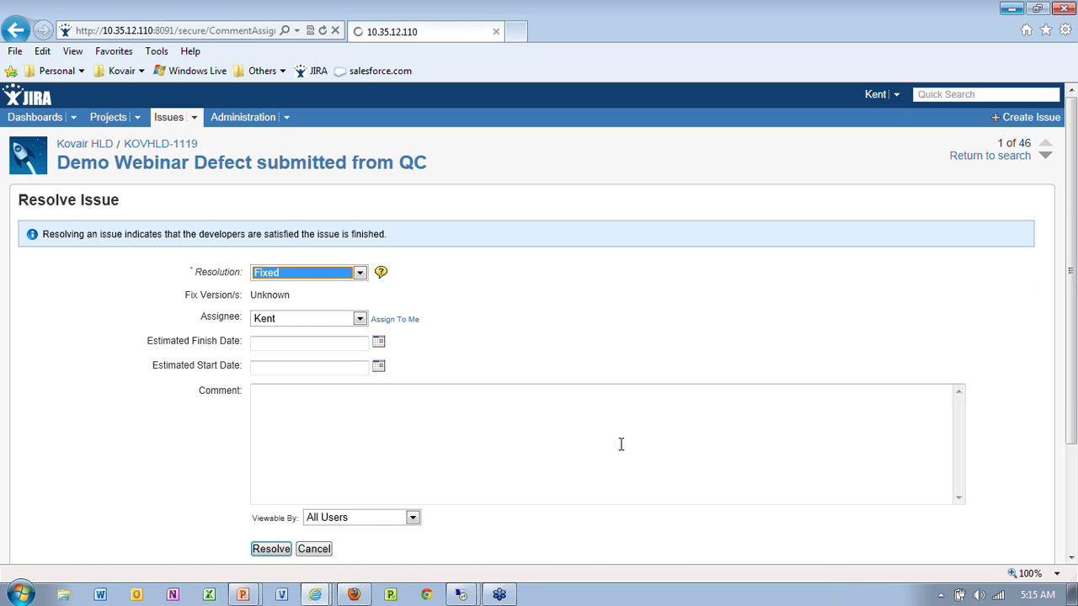
{"action": "left_click", "coordinate": [265, 551]}
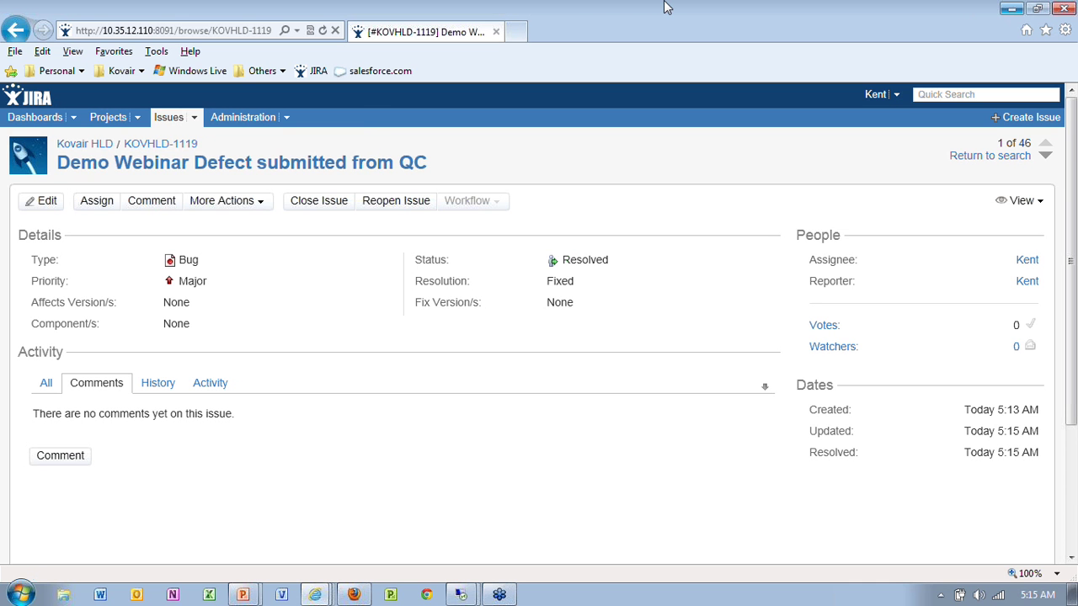
- Switch to the presentation and reveal the Kovair Project Management stage of the ALM integration slide
{"action": "key", "text": "alt+Tab"}
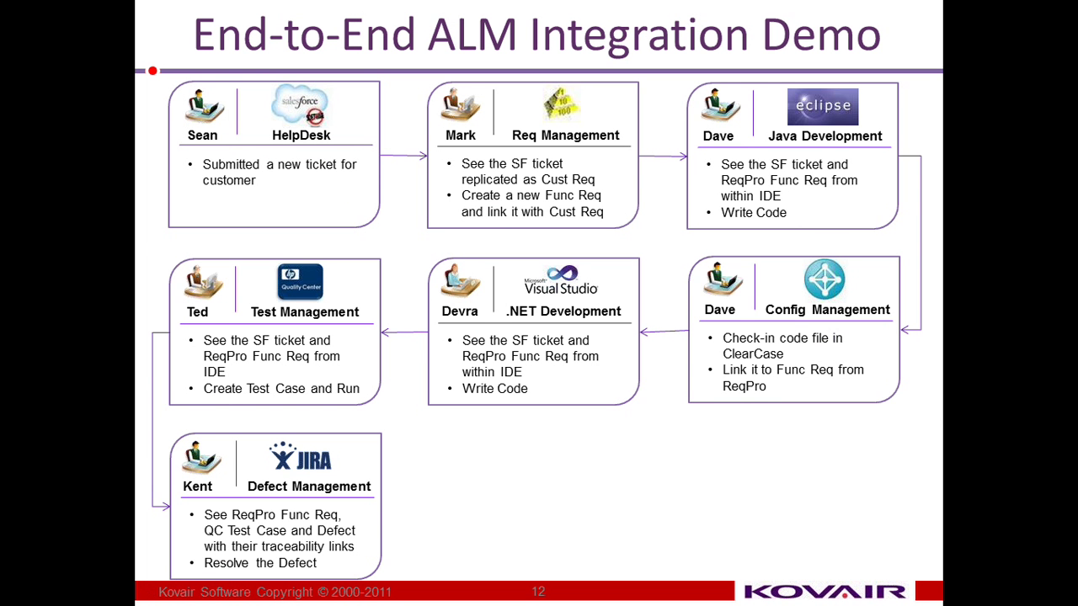
{"action": "key", "text": "Right"}
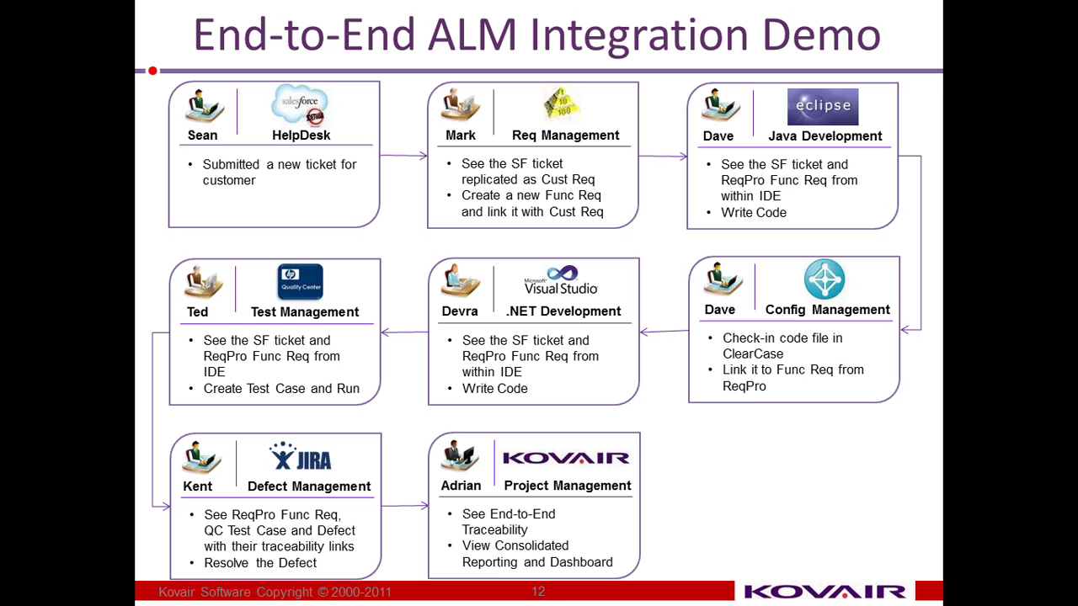
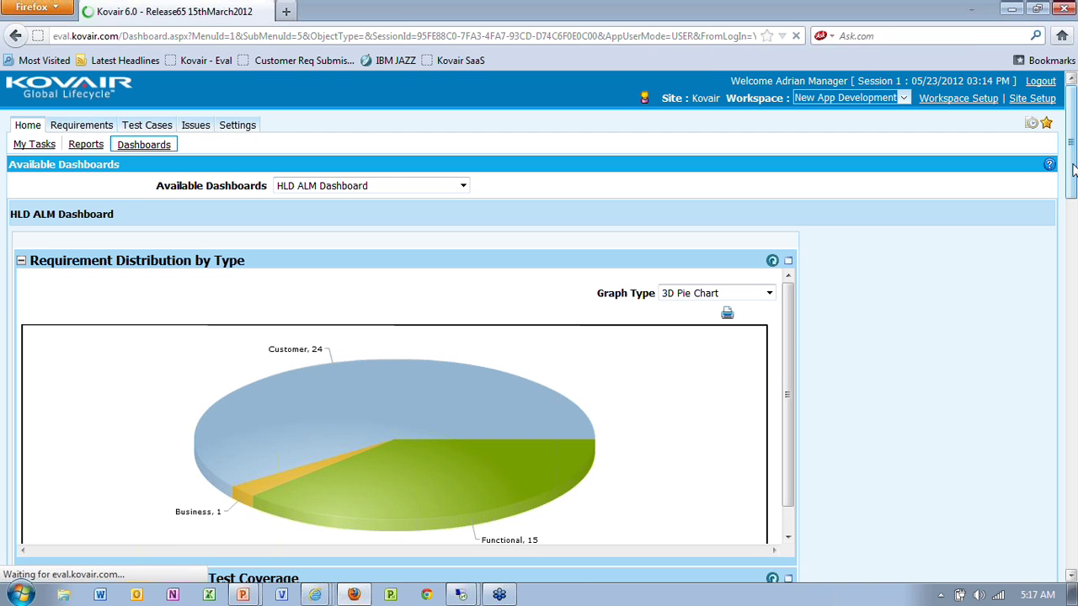
- Open the requirement Demo Webinar Customer Ticket from SF from the Kovair requirements list and examine its linked requirements
{"action": "left_click_drag", "start_coordinate": [1072, 171], "coordinate": [1073, 84]}
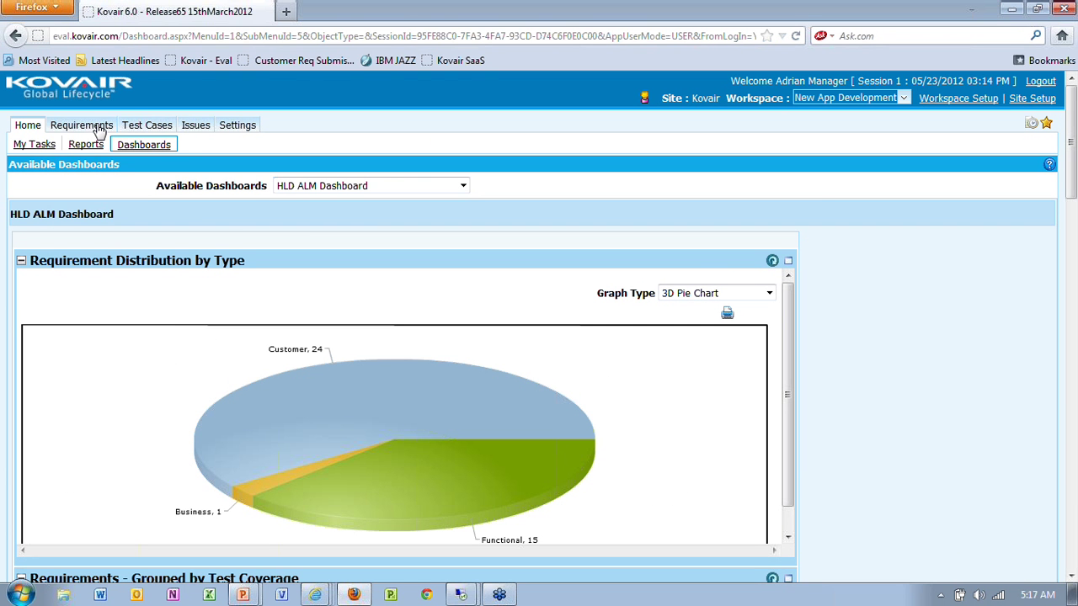
{"action": "left_click", "coordinate": [99, 126]}
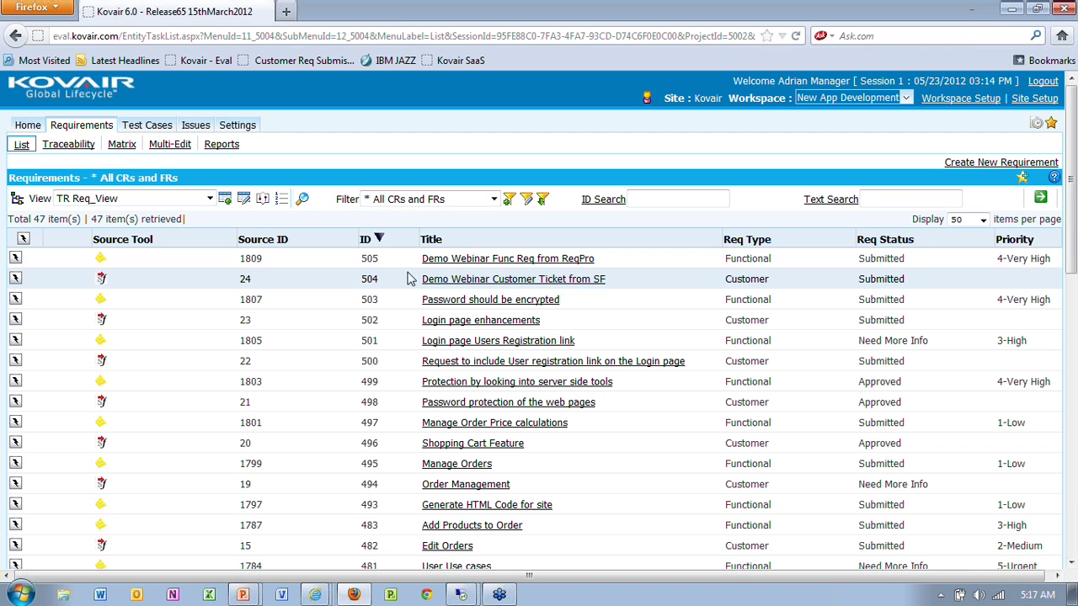
{"action": "left_click", "coordinate": [495, 317]}
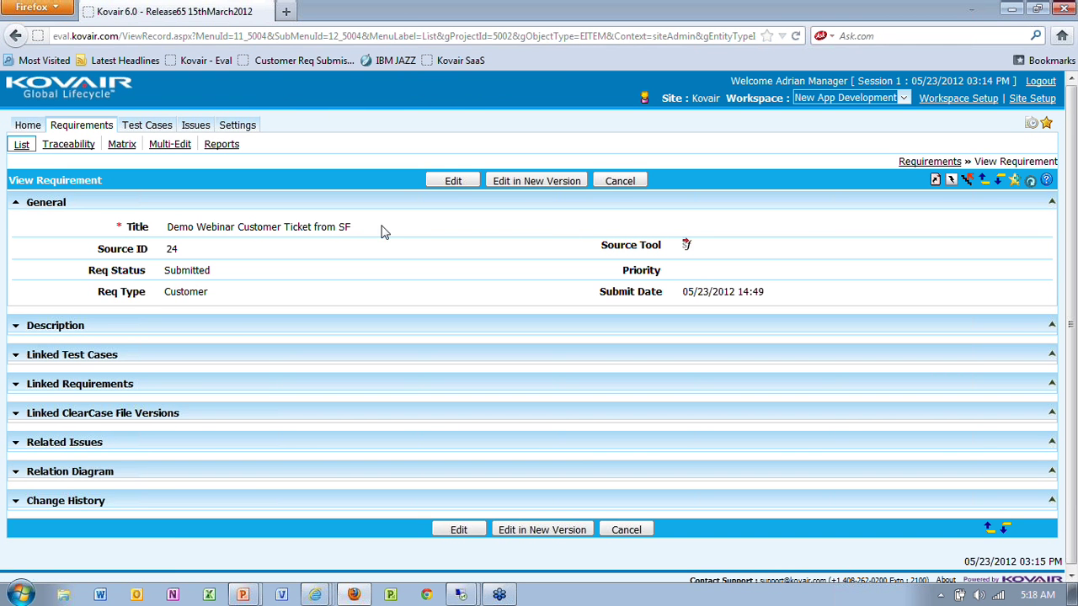
{"action": "left_click", "coordinate": [16, 389]}
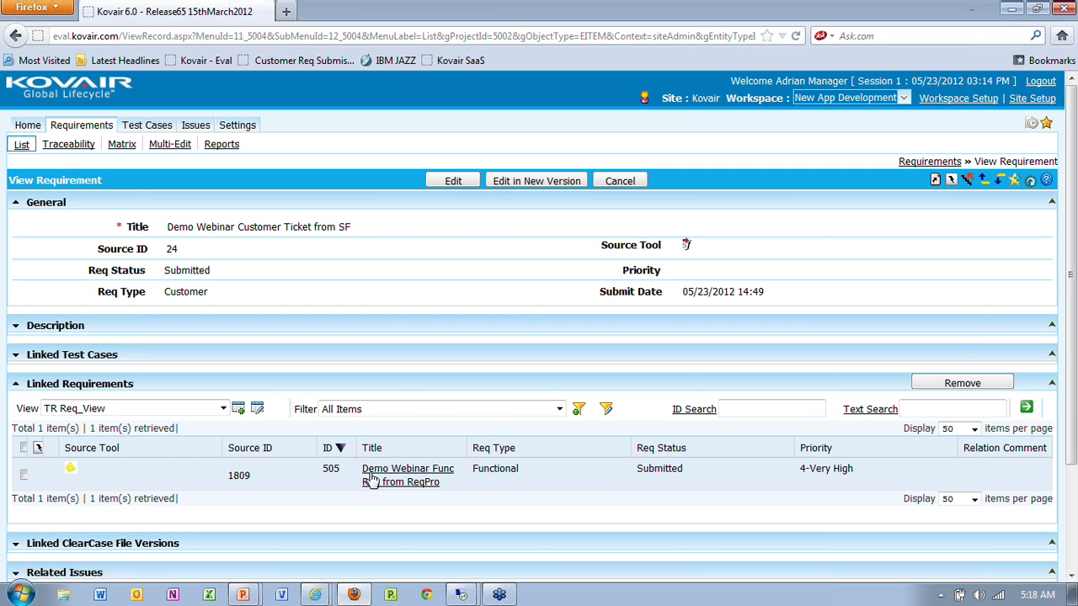
- Open the linked requirement Demo Webinar Func Req from ReqPro and examine its linked test cases, requirements and ClearCase file versions
{"action": "left_click_drag", "start_coordinate": [1073, 319], "coordinate": [1072, 345]}
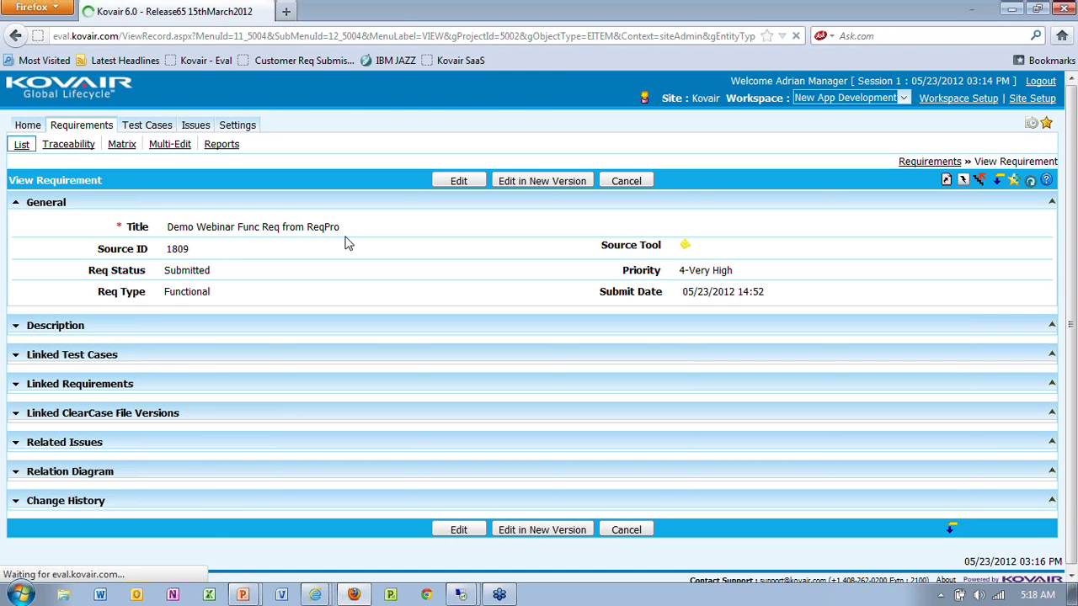
{"action": "left_click", "coordinate": [16, 357]}
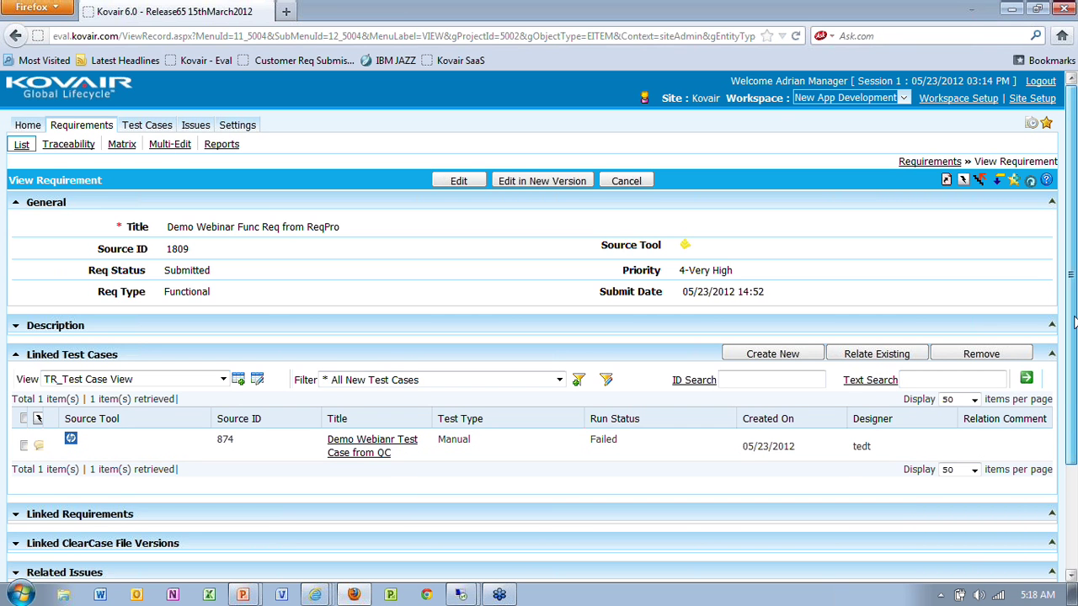
{"action": "left_click_drag", "start_coordinate": [1074, 322], "coordinate": [4, 387]}
{"action": "left_click", "coordinate": [15, 380]}
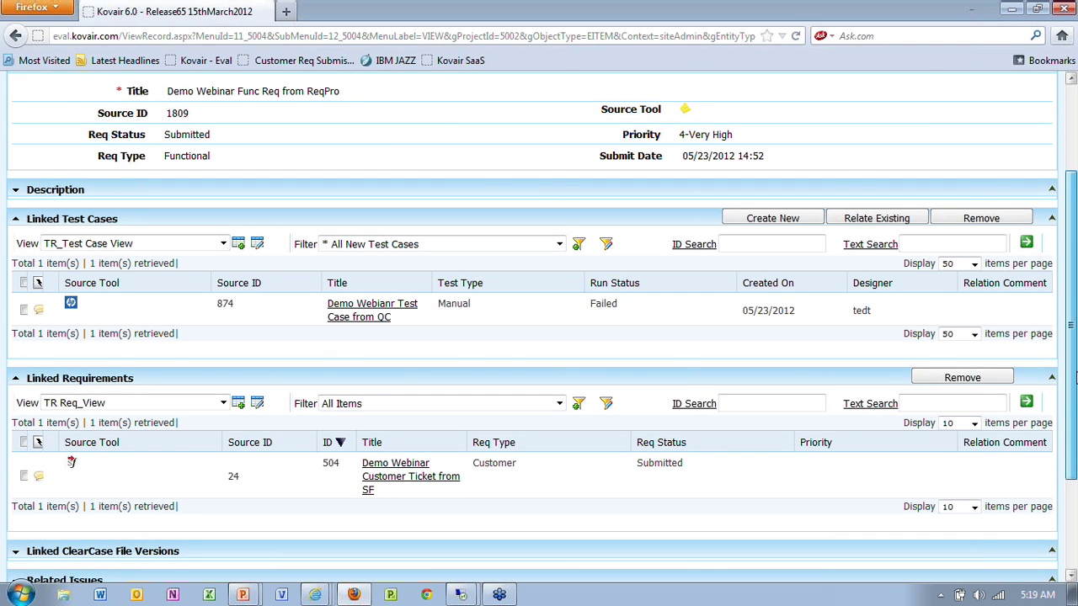
{"action": "scroll", "coordinate": [43, 409], "scroll_direction": "down", "scroll_amount": 3}
{"action": "left_click", "coordinate": [44, 409]}
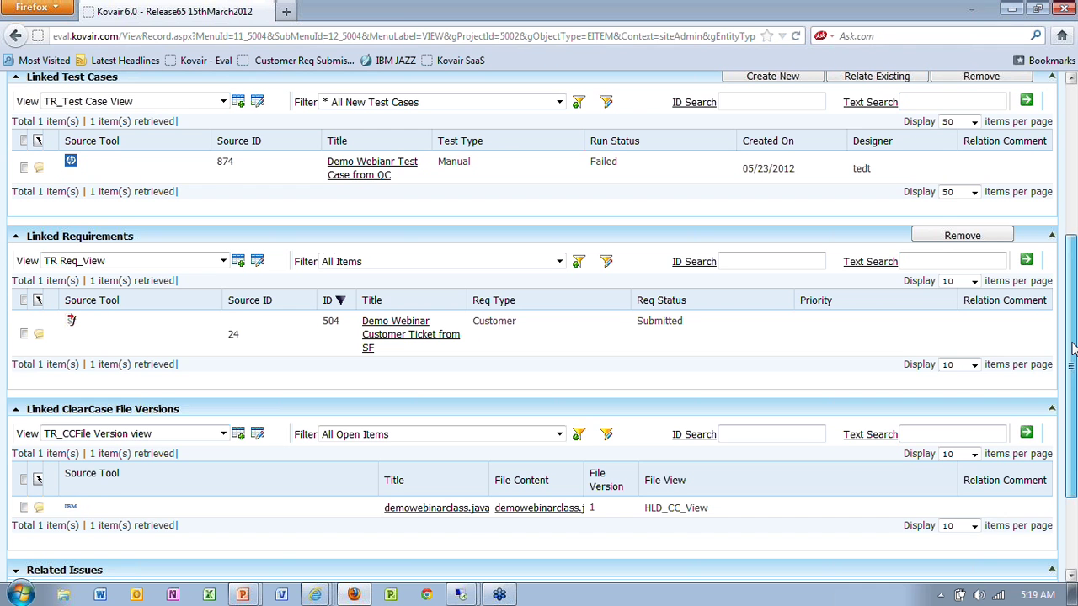
- Open the linked ClearCase file demowebinarclass.java in Notepad, examine the "// my code here" line, and close the file and the downloads list
{"action": "left_click_drag", "start_coordinate": [1073, 348], "coordinate": [700, 361]}
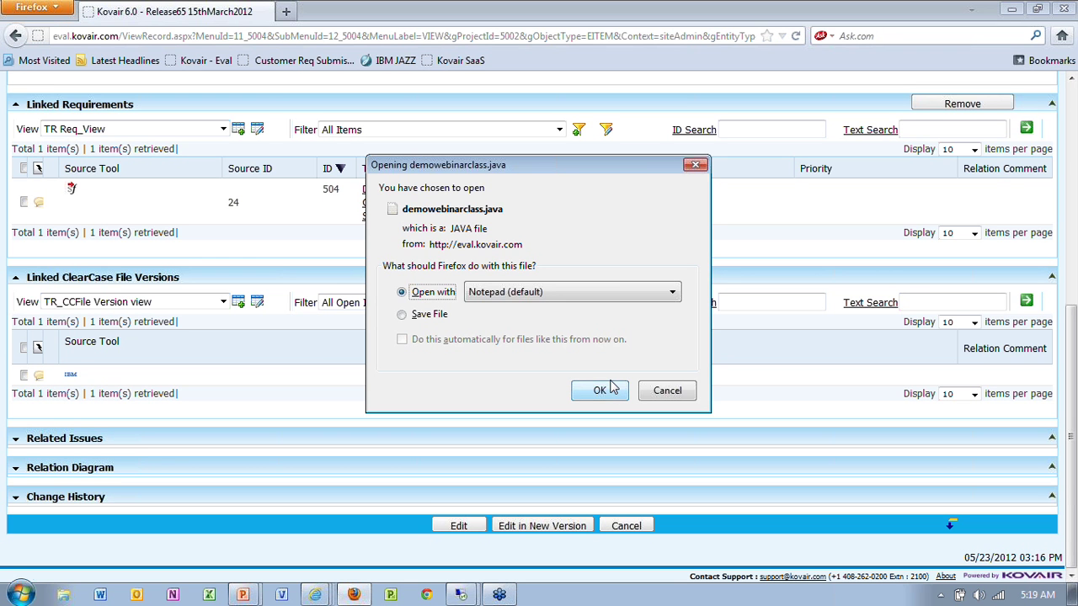
{"action": "left_click", "coordinate": [610, 393]}
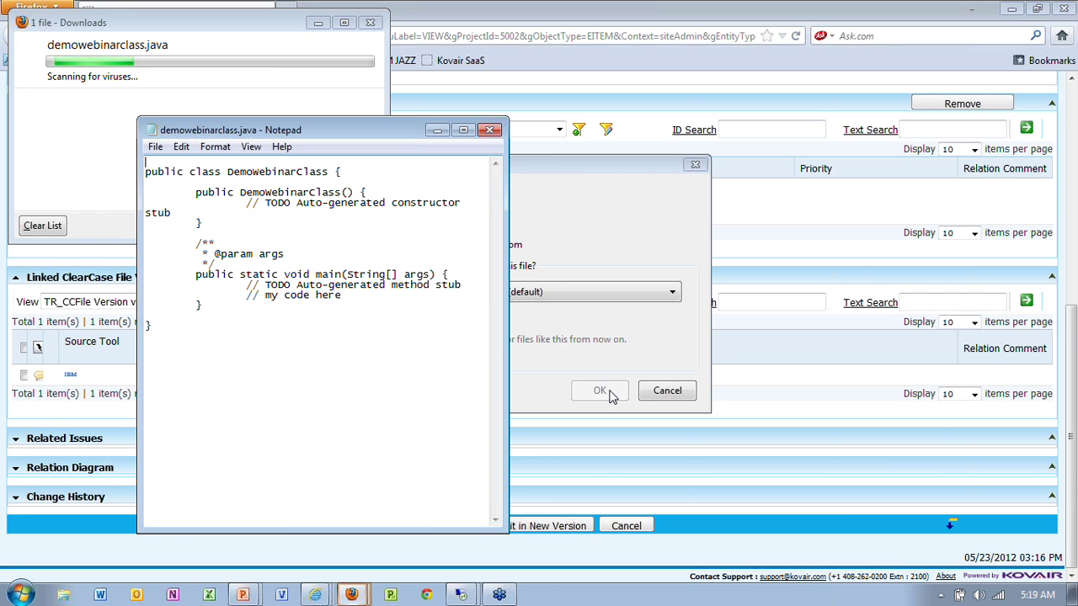
{"action": "left_click_drag", "start_coordinate": [342, 295], "coordinate": [249, 300]}
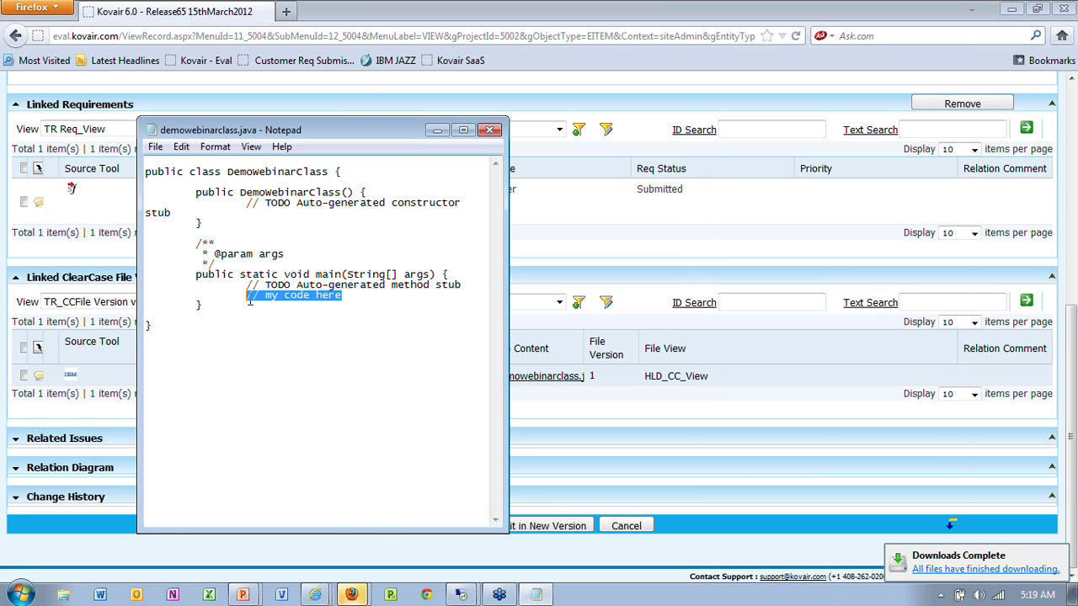
{"action": "left_click", "coordinate": [491, 131]}
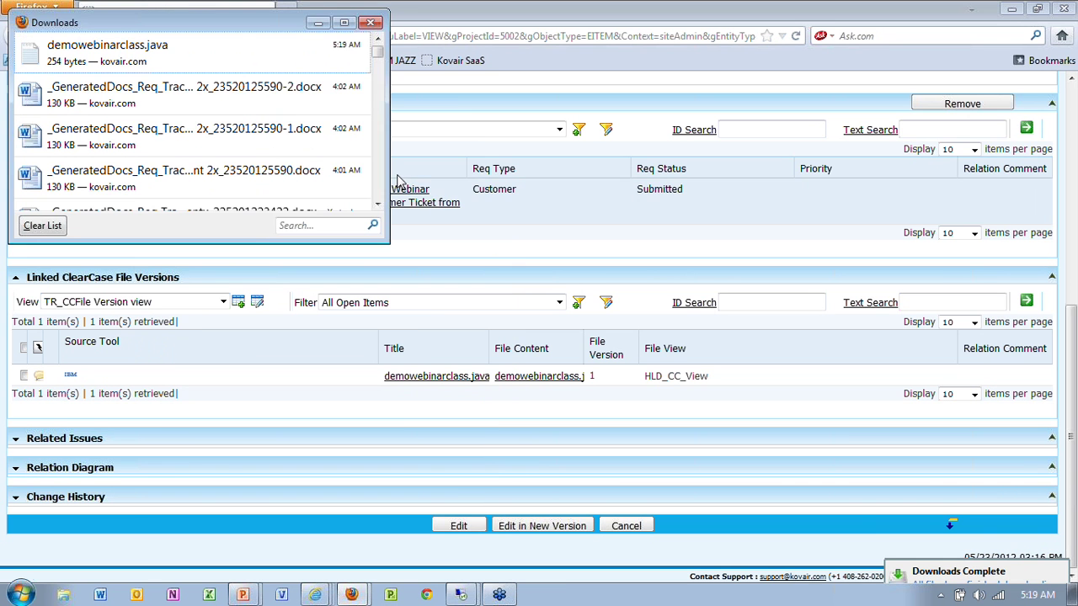
{"action": "left_click", "coordinate": [400, 181]}
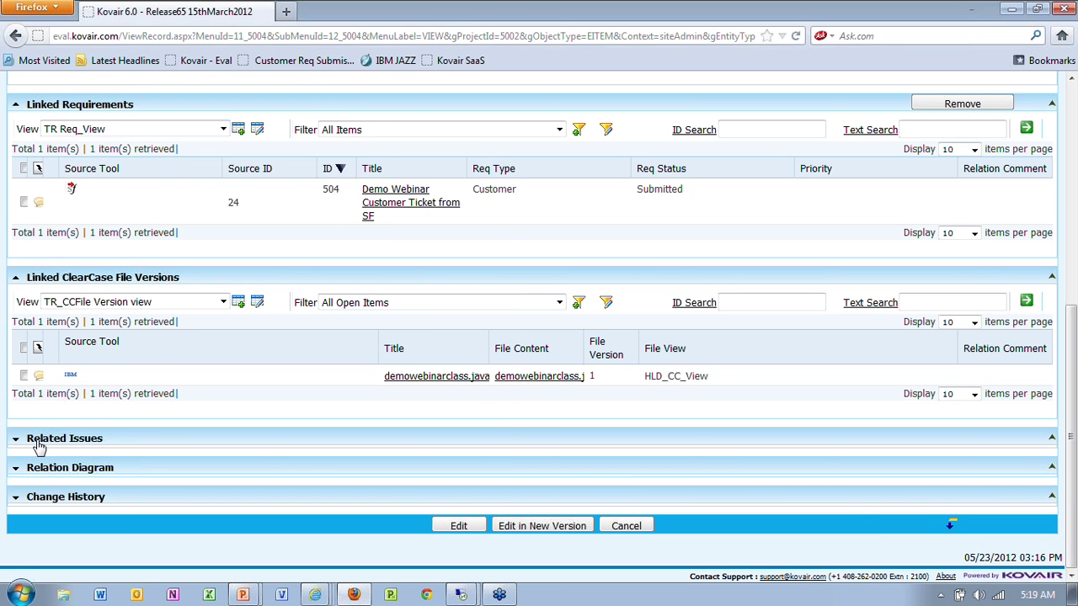
- Expand the functional requirement's related issues and its relation diagram to examine them
{"action": "left_click", "coordinate": [39, 446]}
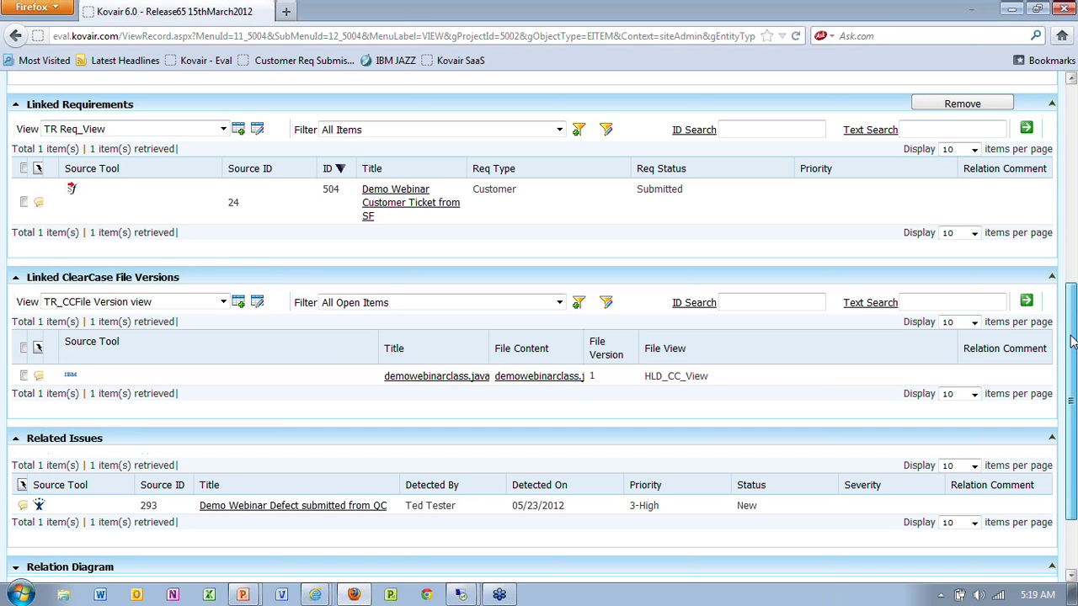
{"action": "scroll", "coordinate": [1072, 341], "scroll_direction": "down", "scroll_amount": 3}
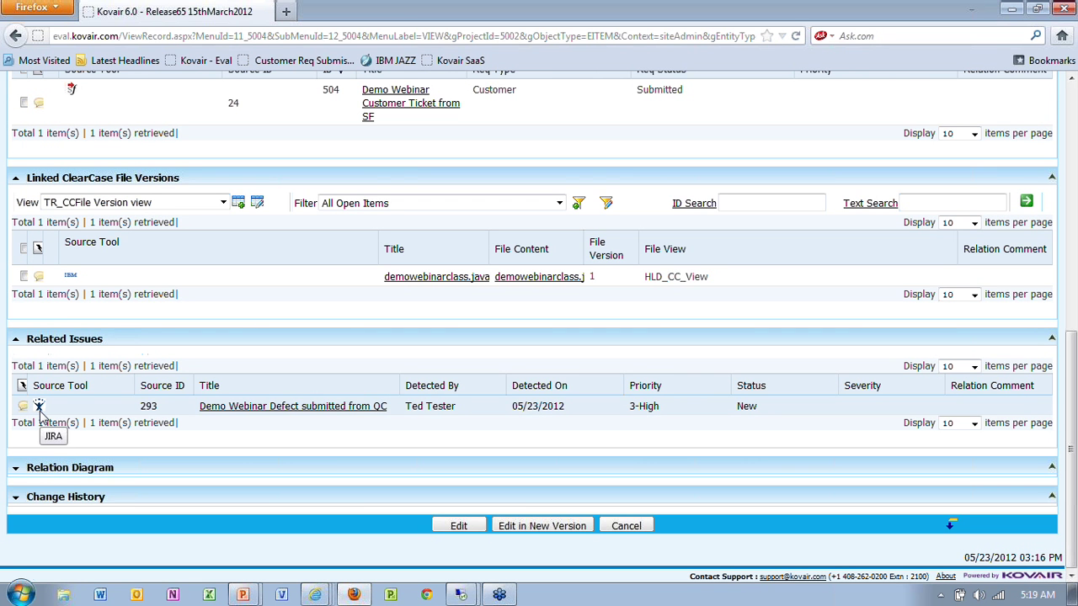
{"action": "left_click", "coordinate": [53, 473]}
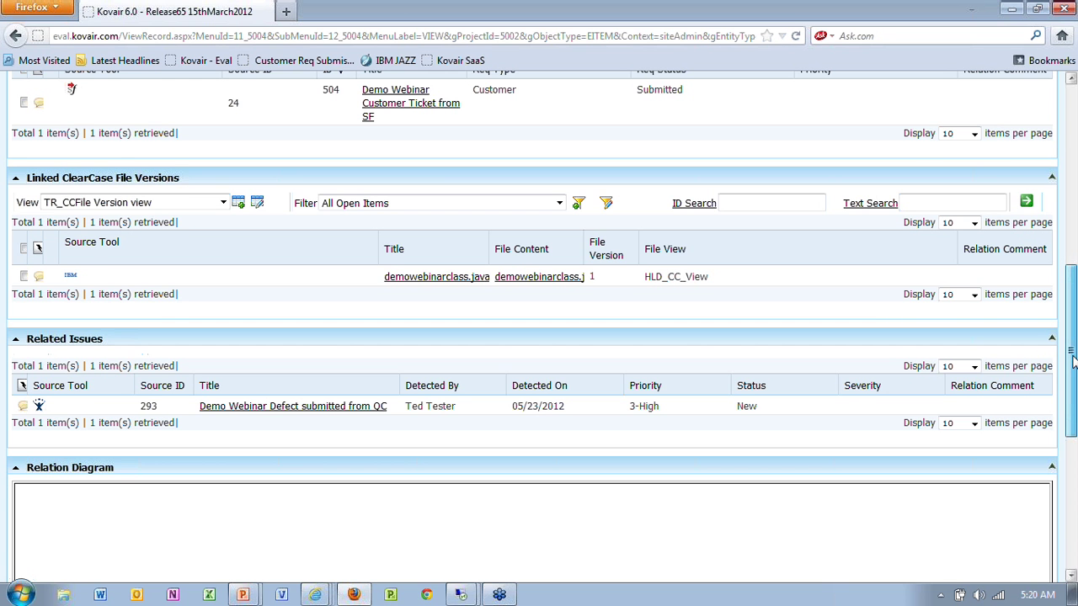
{"action": "left_click_drag", "start_coordinate": [1072, 361], "coordinate": [1073, 430]}
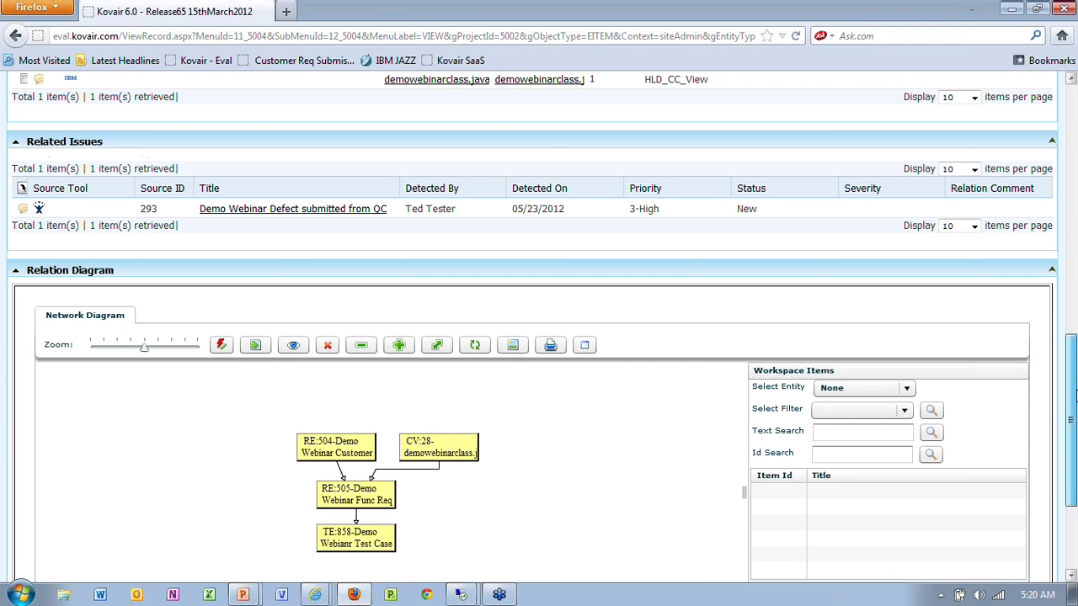
{"action": "scroll", "coordinate": [1072, 395], "scroll_direction": "down", "scroll_amount": 3}
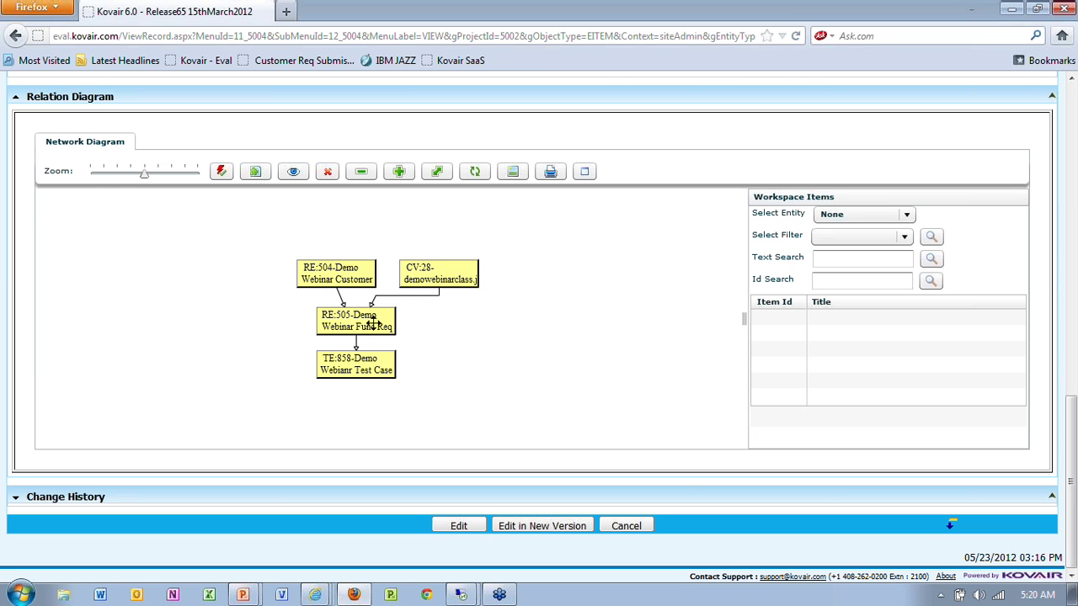
- Spread out the customer ticket, class file and test case nodes in the relation diagram, and expand the test case to its linked defect
{"action": "left_click", "coordinate": [371, 320]}
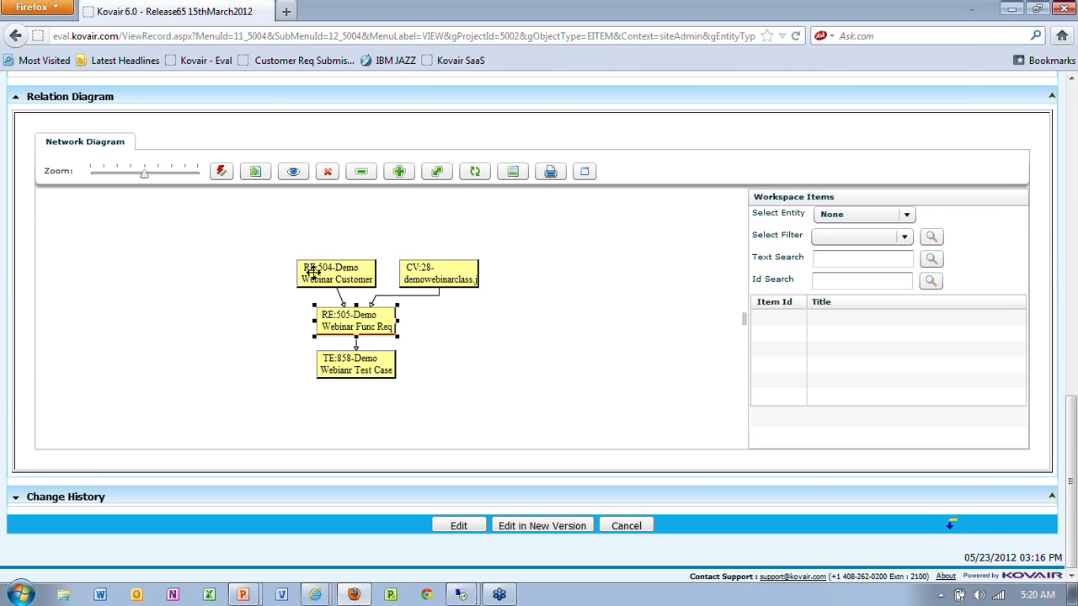
{"action": "left_click_drag", "start_coordinate": [311, 271], "coordinate": [228, 255]}
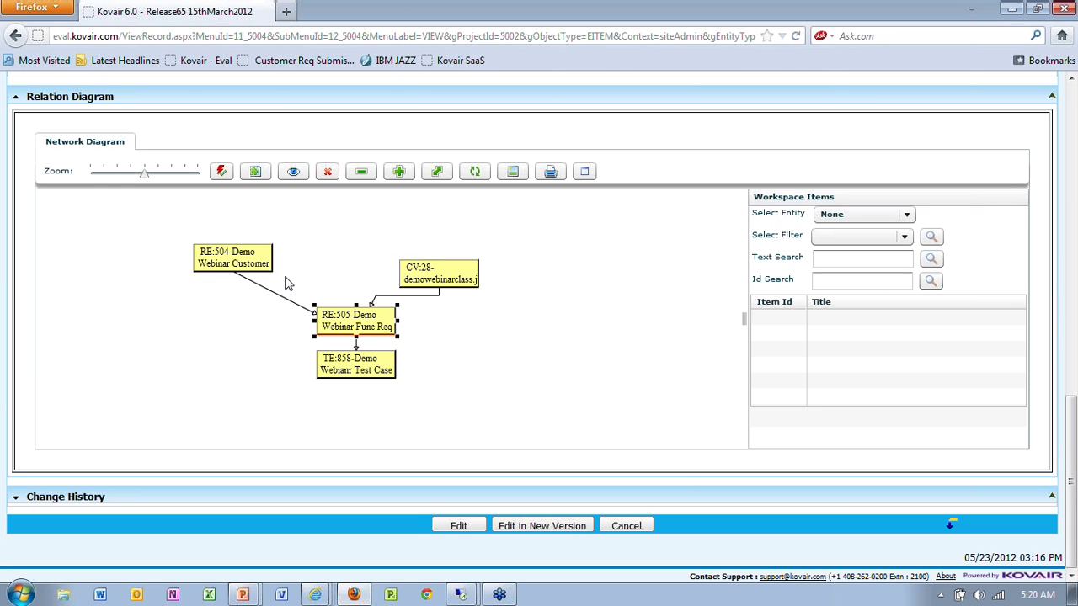
{"action": "left_click", "coordinate": [425, 271]}
{"action": "left_click_drag", "start_coordinate": [426, 271], "coordinate": [480, 250]}
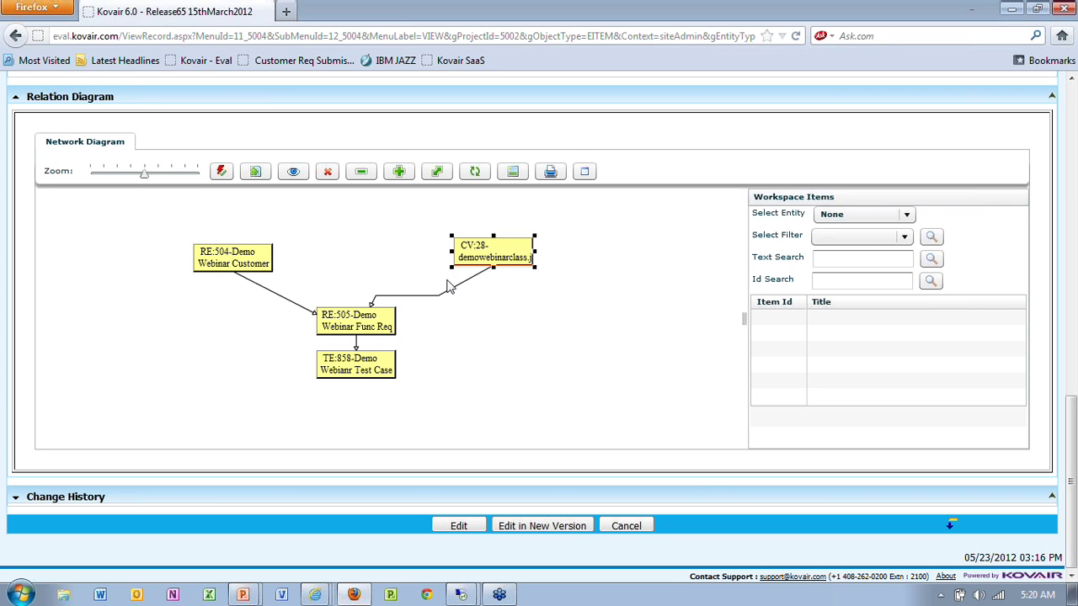
{"action": "left_click_drag", "start_coordinate": [345, 363], "coordinate": [310, 380]}
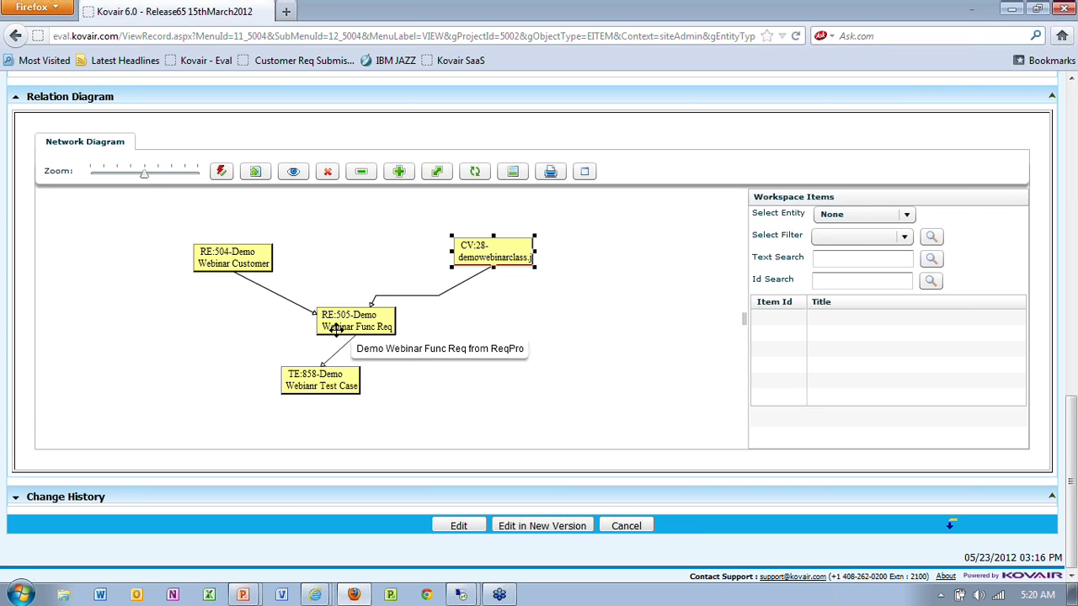
{"action": "left_click", "coordinate": [321, 379]}
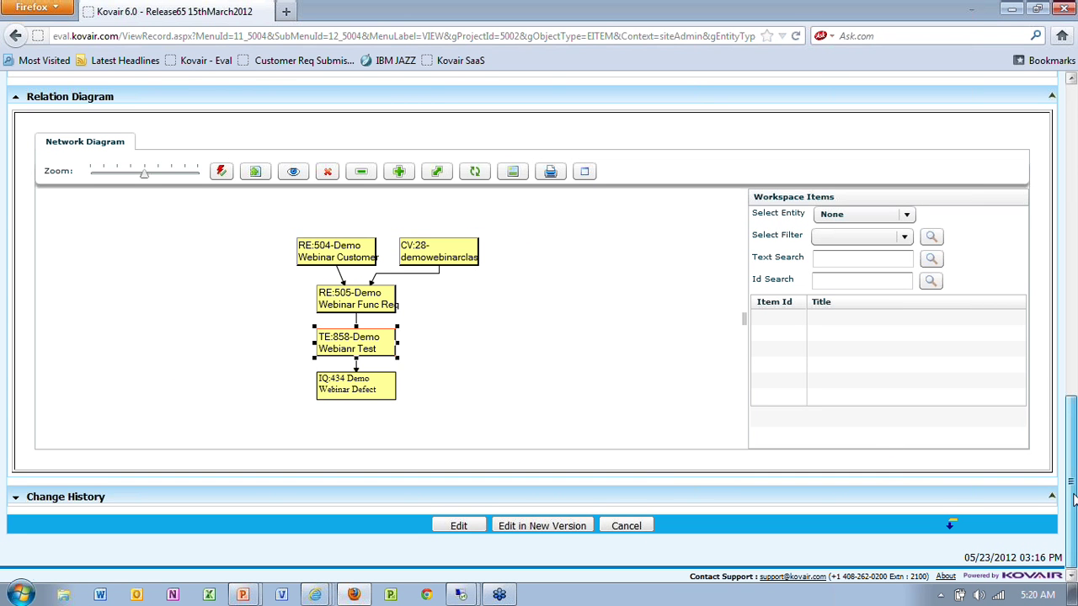
- Open the Requirements traceability view, widen the Title column, and expand Demo Webinar Customer Ticket from SF down to its linked defect
{"action": "left_click_drag", "start_coordinate": [1074, 499], "coordinate": [1071, 80]}
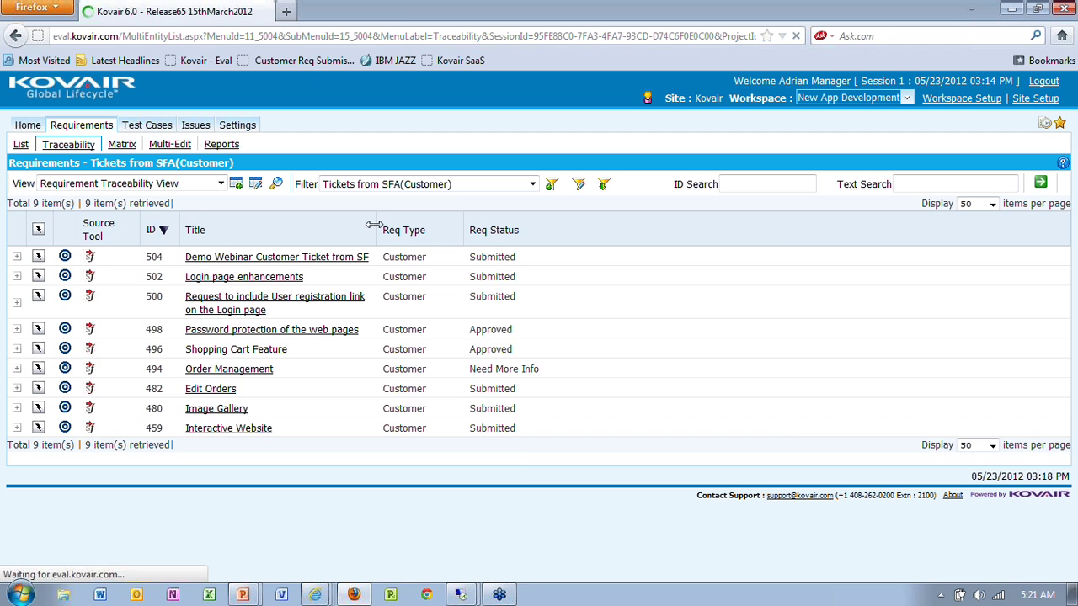
{"action": "left_click_drag", "start_coordinate": [374, 226], "coordinate": [498, 226]}
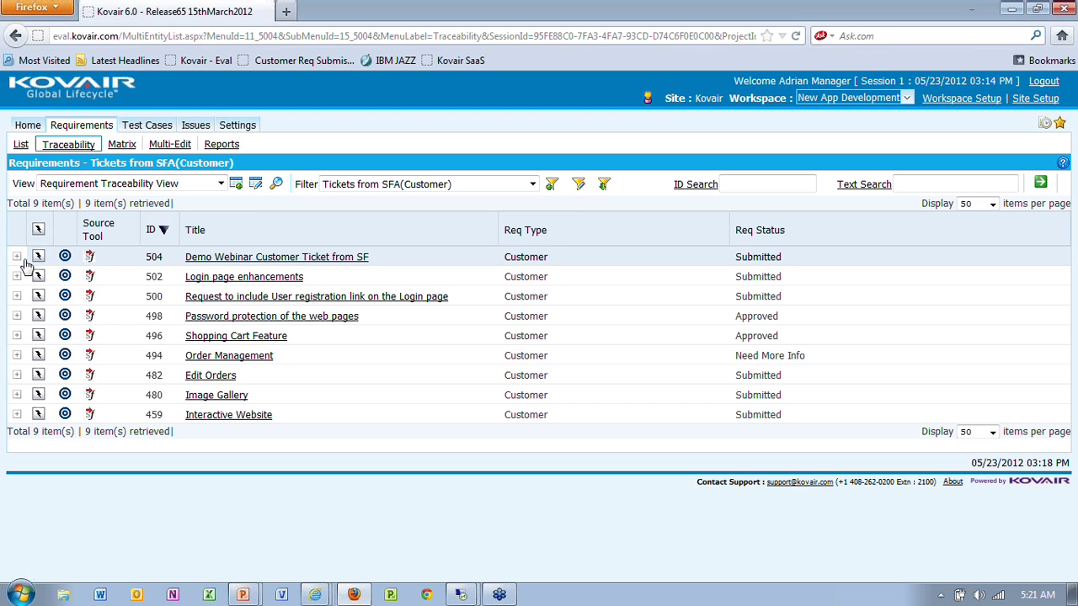
{"action": "left_click", "coordinate": [23, 260]}
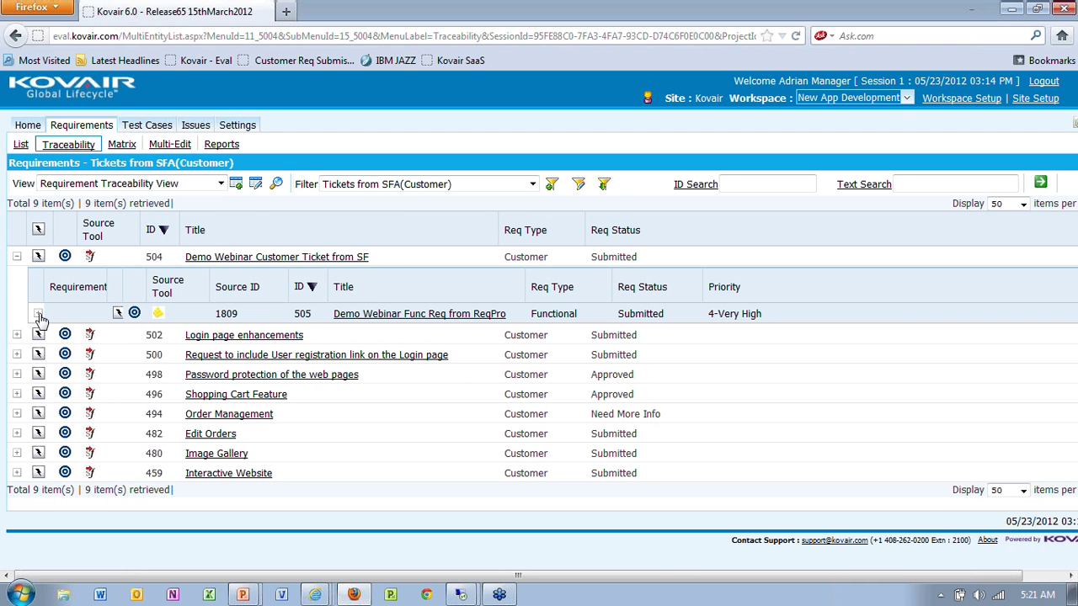
{"action": "left_click", "coordinate": [38, 314]}
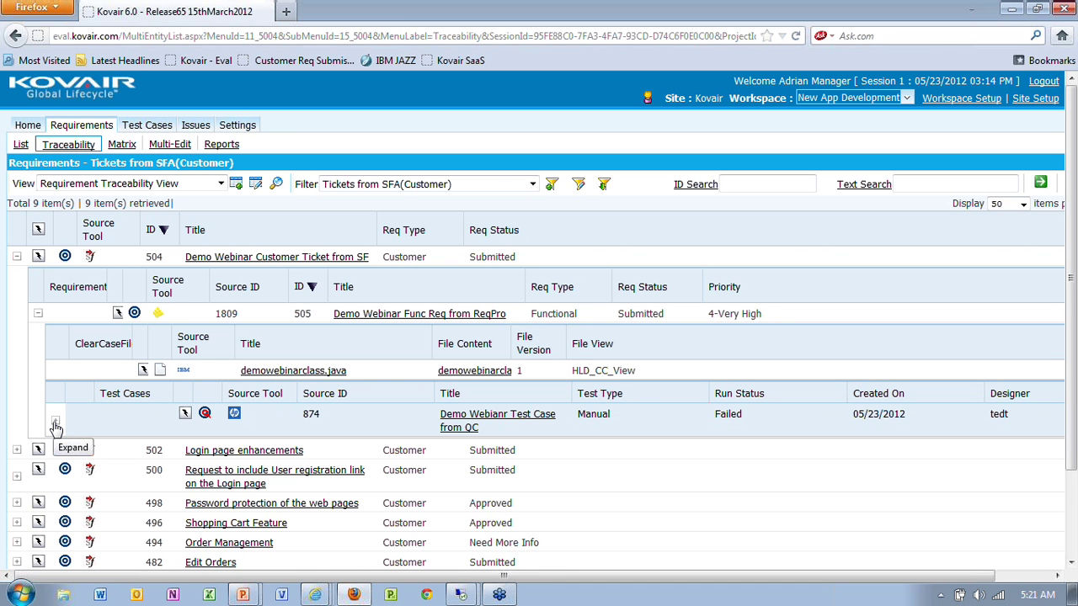
{"action": "left_click", "coordinate": [148, 458]}
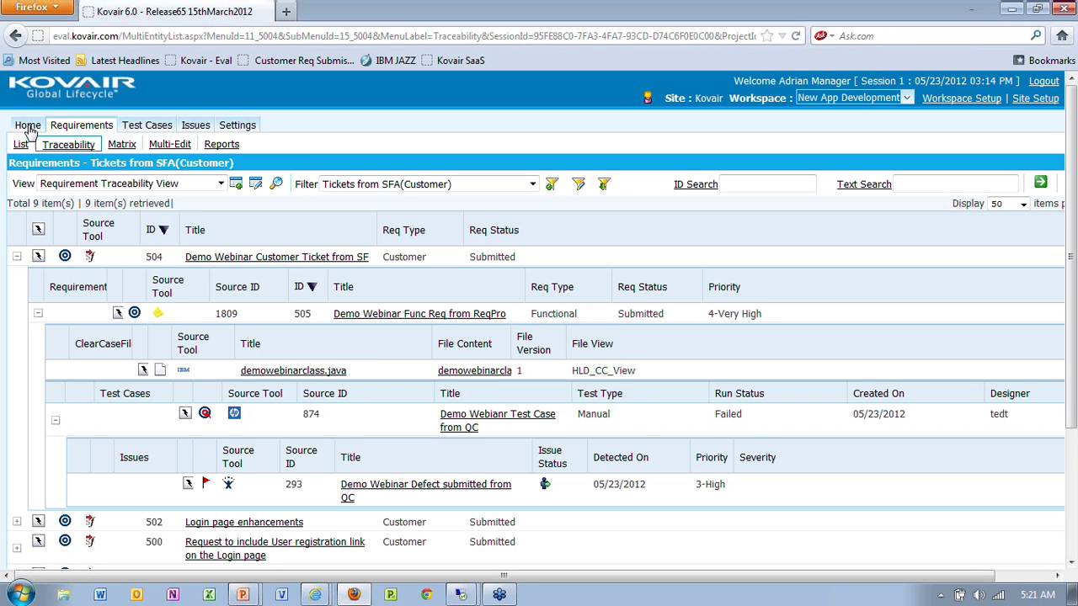
- Open the HLD ALM Dashboard and look through its requirement, coverage and issue reports
{"action": "mouse_move", "coordinate": [28, 126]}
{"action": "left_click", "coordinate": [140, 144]}
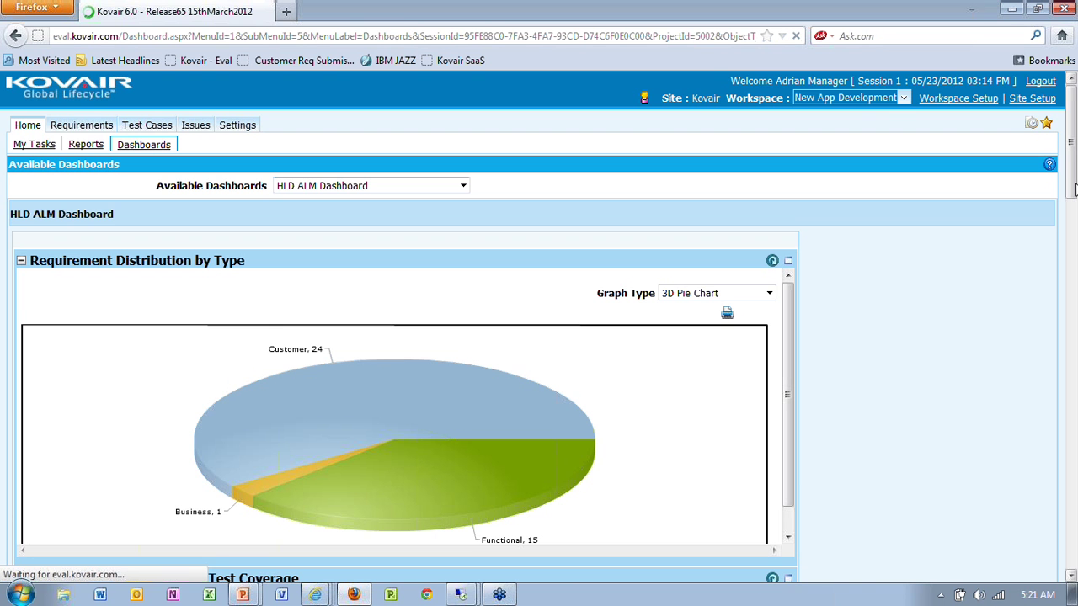
{"action": "left_click_drag", "start_coordinate": [1074, 190], "coordinate": [1073, 449]}
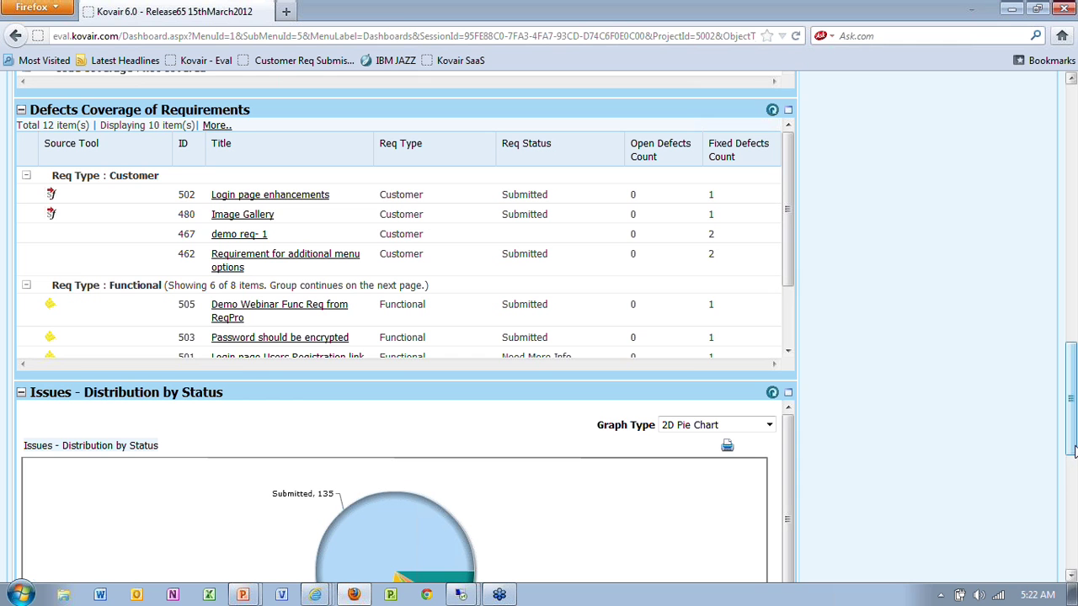
{"action": "left_click_drag", "start_coordinate": [1073, 451], "coordinate": [1073, 505]}
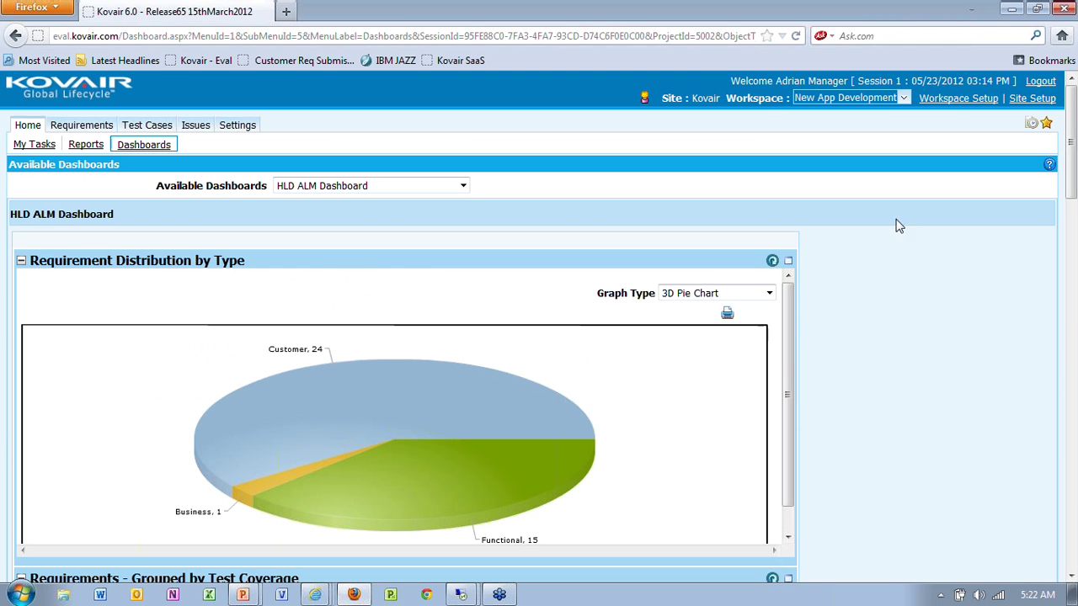
- Drill down into the Customer slice of Requirement Distribution by Type, sort its requirements by descending ID, and close the list
{"action": "mouse_move", "coordinate": [359, 419]}
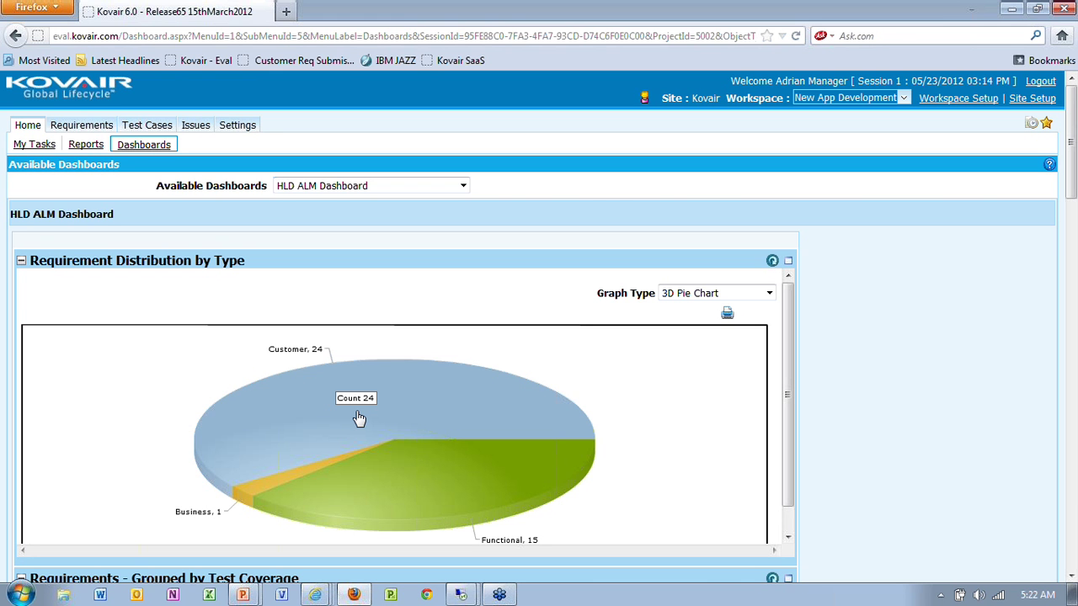
{"action": "left_click", "coordinate": [359, 419]}
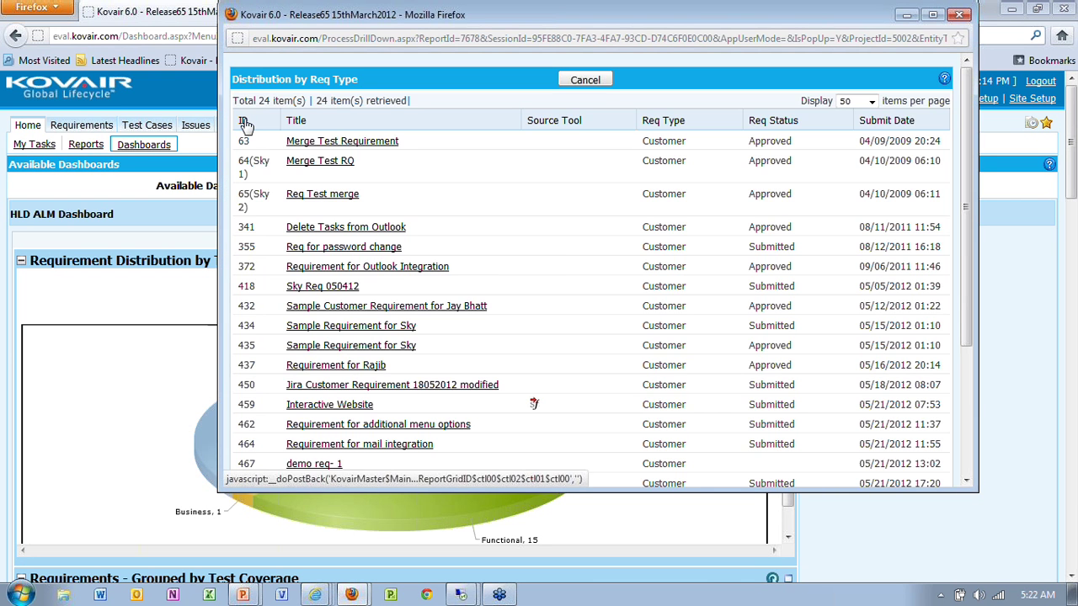
{"action": "left_click", "coordinate": [243, 122]}
{"action": "left_click", "coordinate": [244, 122]}
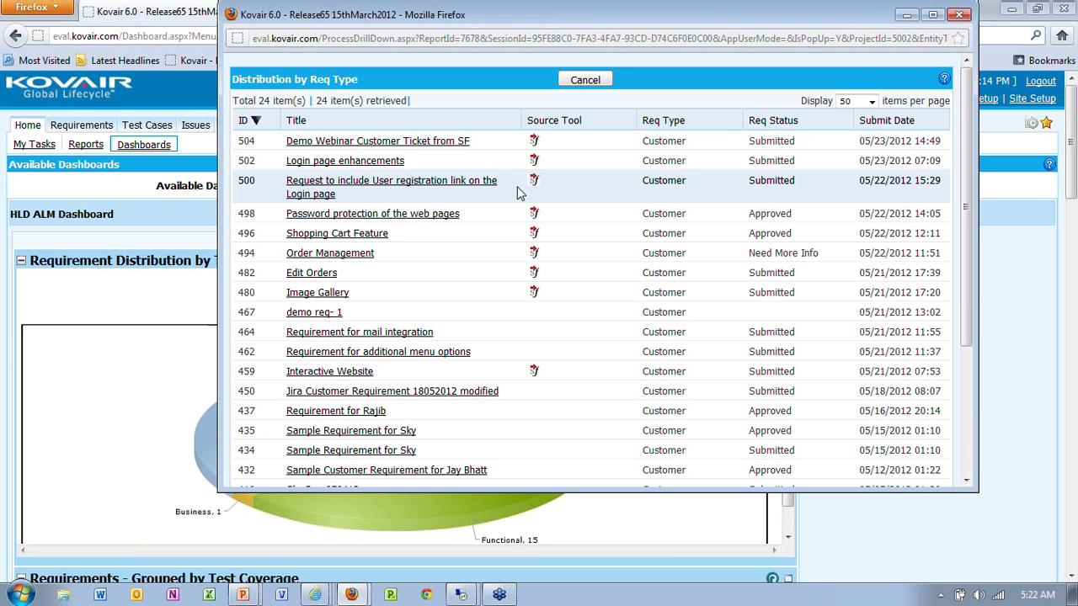
{"action": "left_click", "coordinate": [584, 80]}
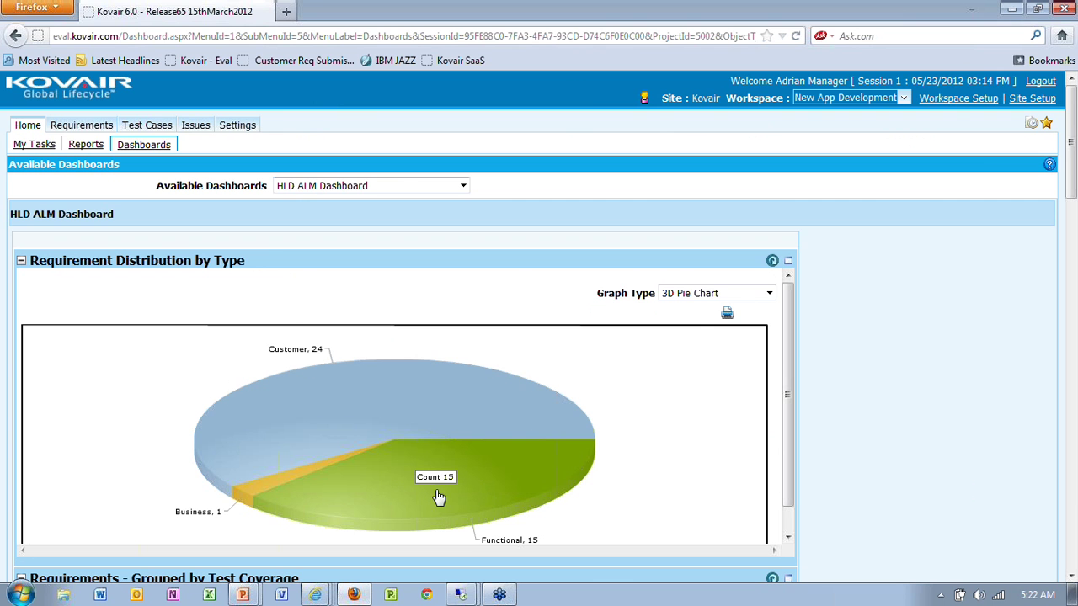
- Drill down into the Functional requirements slice, sort its items by descending ID to examine their source tools, and close the list
{"action": "left_click", "coordinate": [599, 442]}
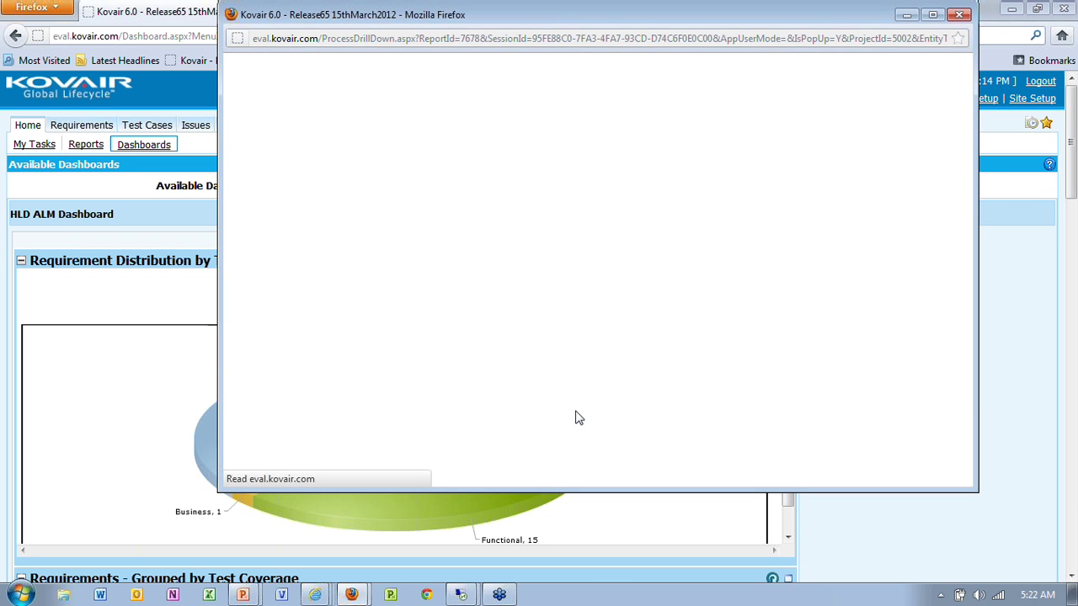
{"action": "left_click", "coordinate": [244, 122]}
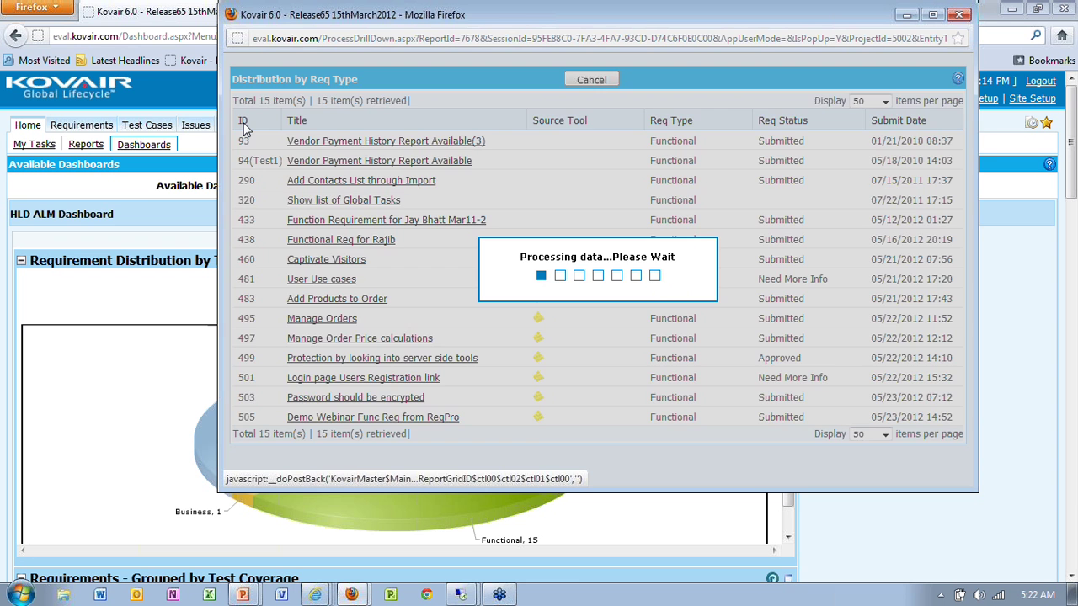
{"action": "left_click", "coordinate": [244, 123]}
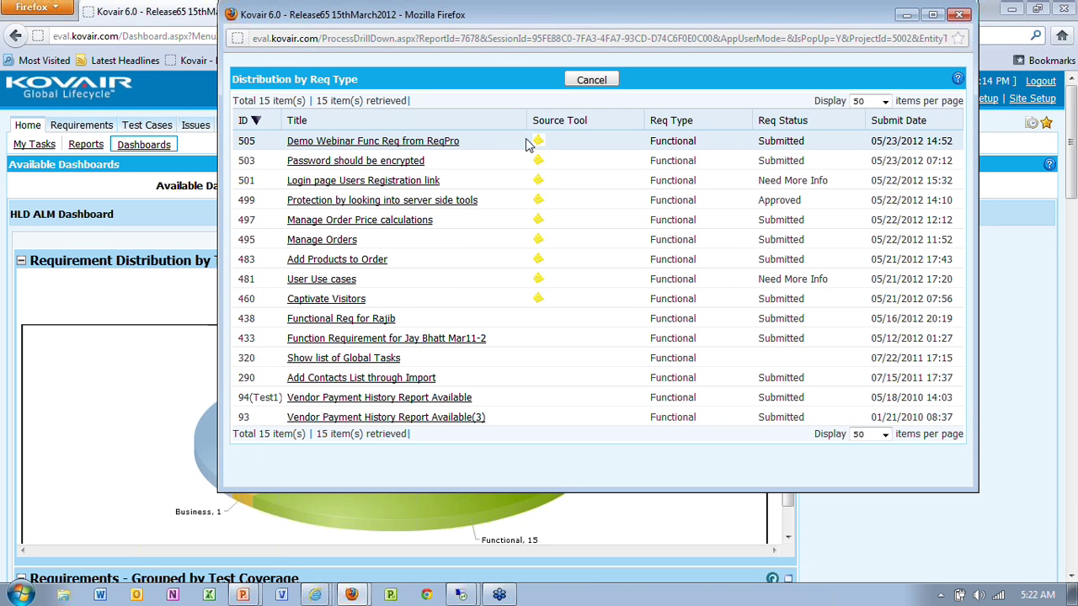
{"action": "left_click", "coordinate": [594, 79]}
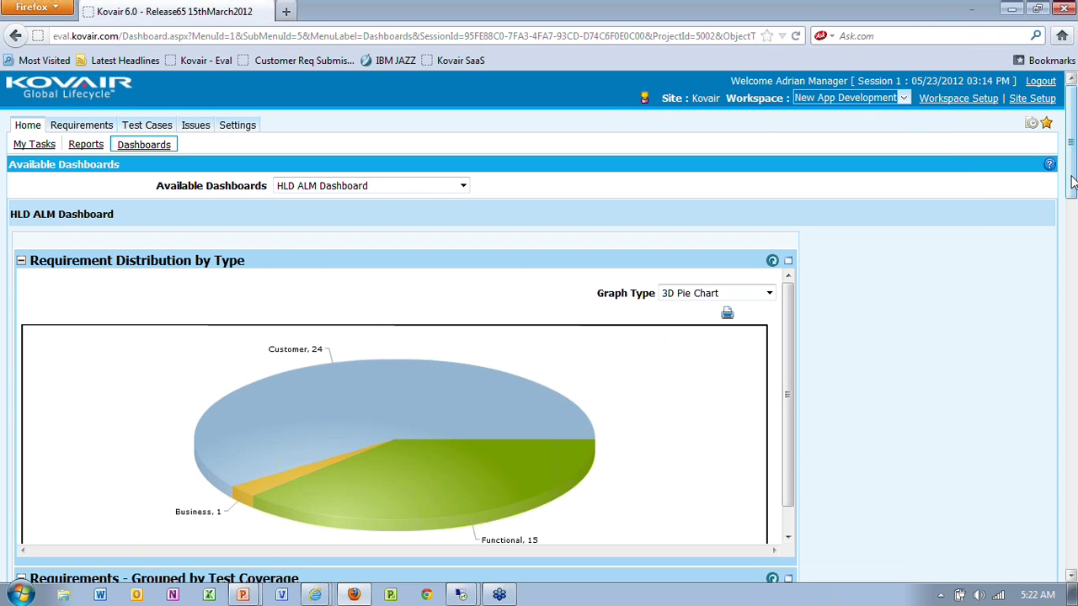
- Examine the dashboard's requirement reports on test coverage, code coverage and defects coverage
{"action": "left_click_drag", "start_coordinate": [1073, 184], "coordinate": [1073, 285]}
{"action": "scroll", "coordinate": [244, 360], "scroll_direction": "down", "scroll_amount": 1}
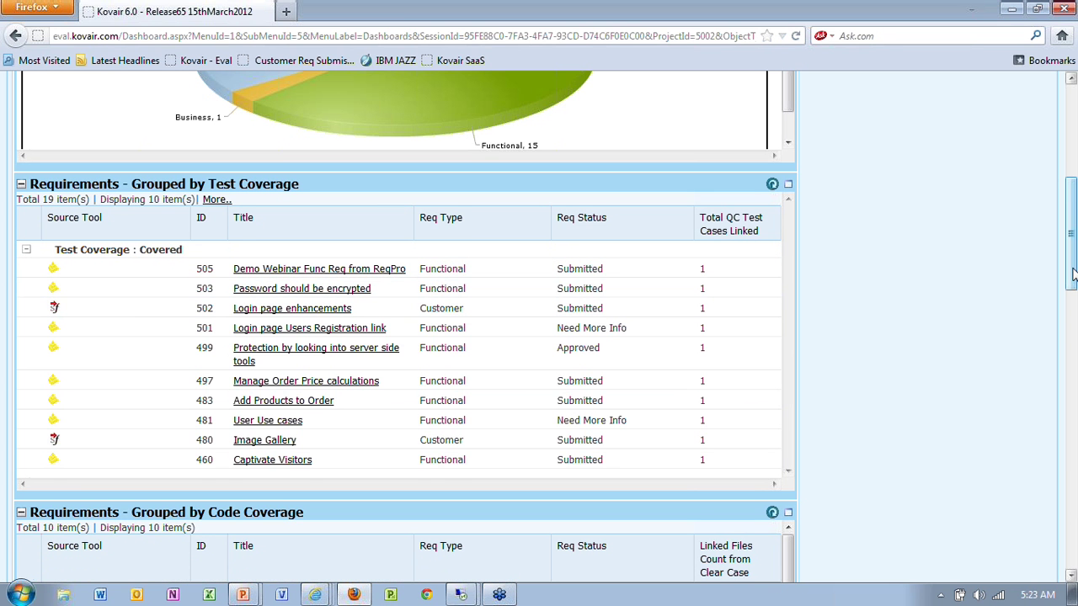
{"action": "left_click_drag", "start_coordinate": [1072, 274], "coordinate": [1072, 360]}
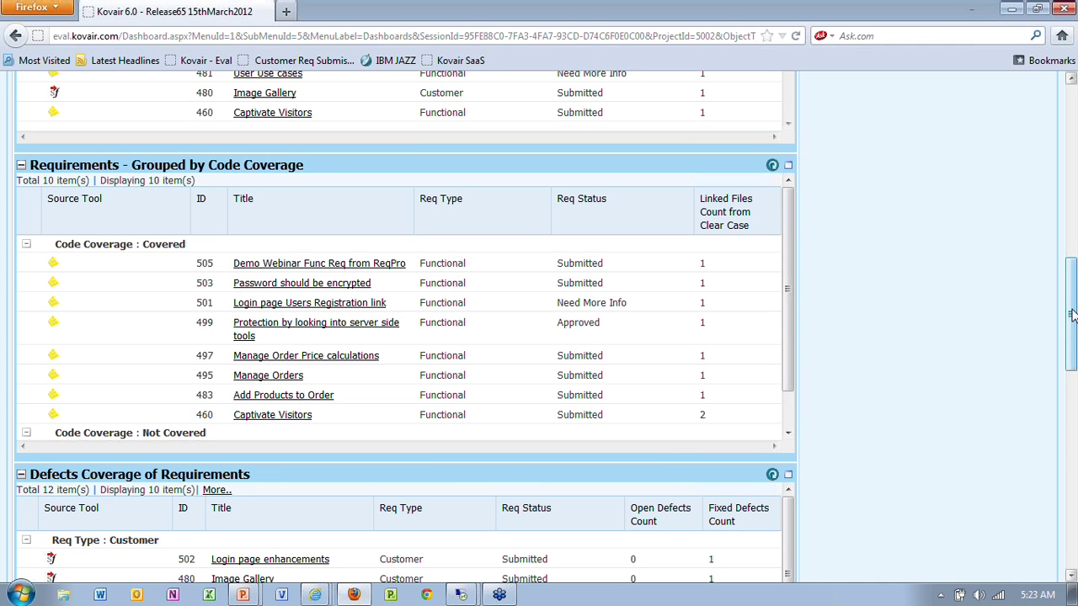
{"action": "left_click_drag", "start_coordinate": [1072, 314], "coordinate": [1071, 387]}
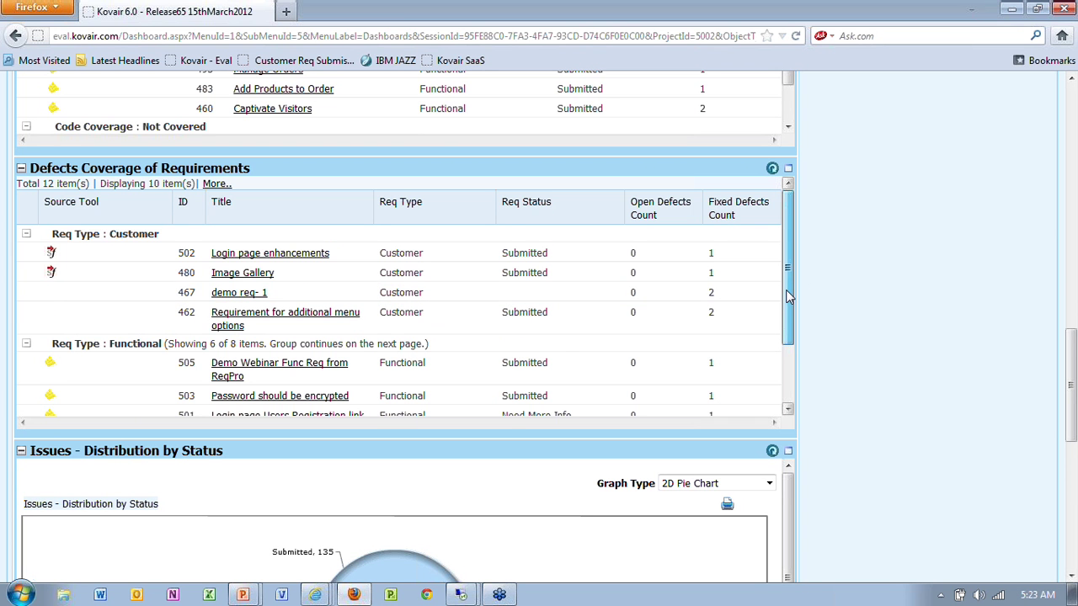
{"action": "left_click_drag", "start_coordinate": [789, 296], "coordinate": [804, 390]}
{"action": "left_click_drag", "start_coordinate": [802, 332], "coordinate": [789, 258]}
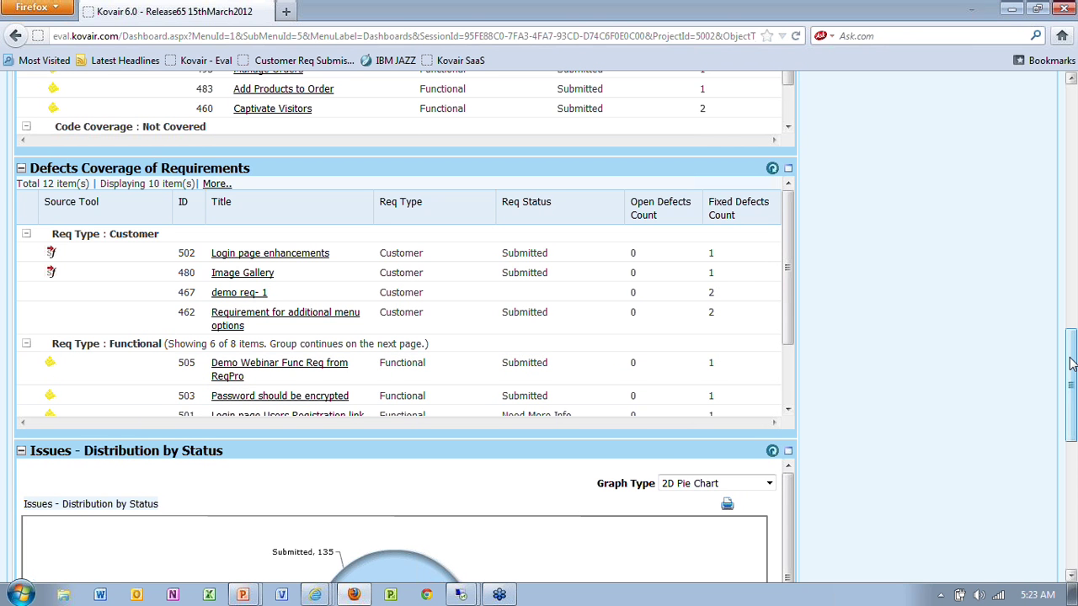
- Drill down into the Resolved slice of Issues - Distribution by Status, sort the issues by descending ID, and close the list
{"action": "left_click_drag", "start_coordinate": [1071, 362], "coordinate": [1067, 425]}
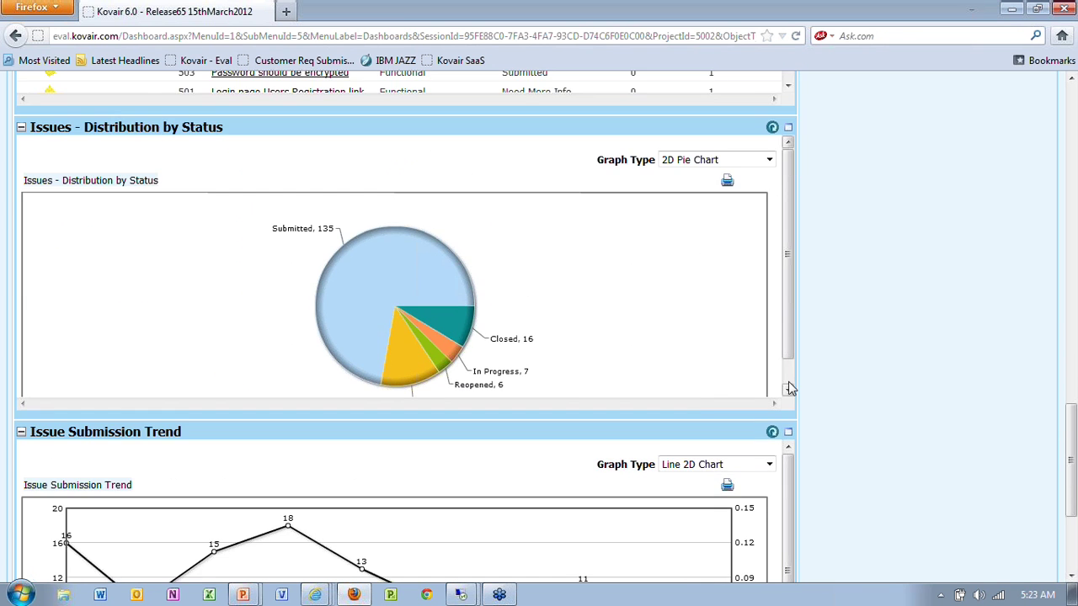
{"action": "left_click", "coordinate": [416, 347]}
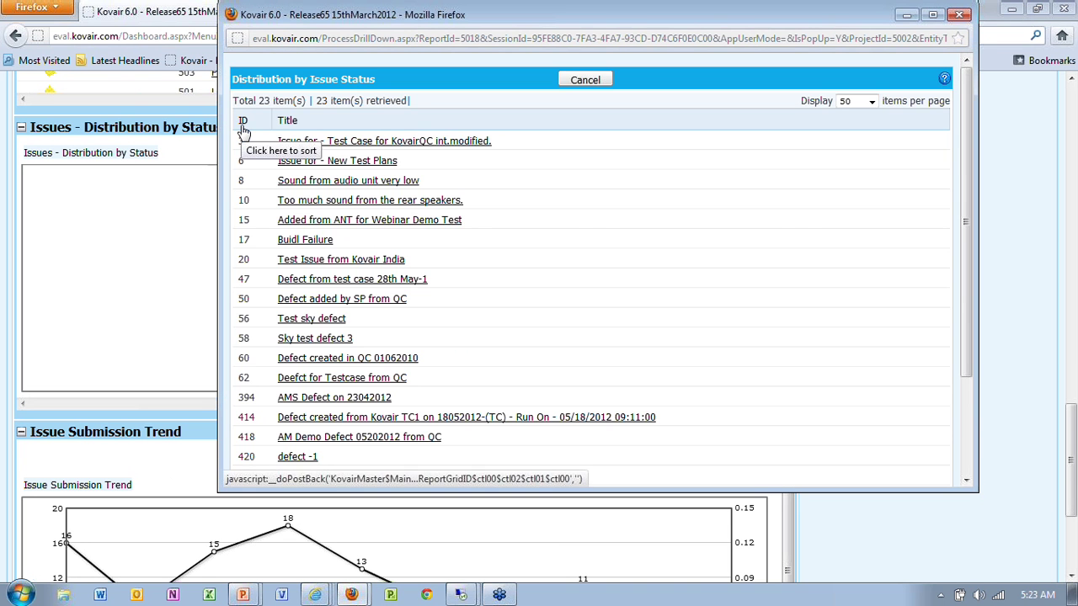
{"action": "left_click", "coordinate": [243, 122]}
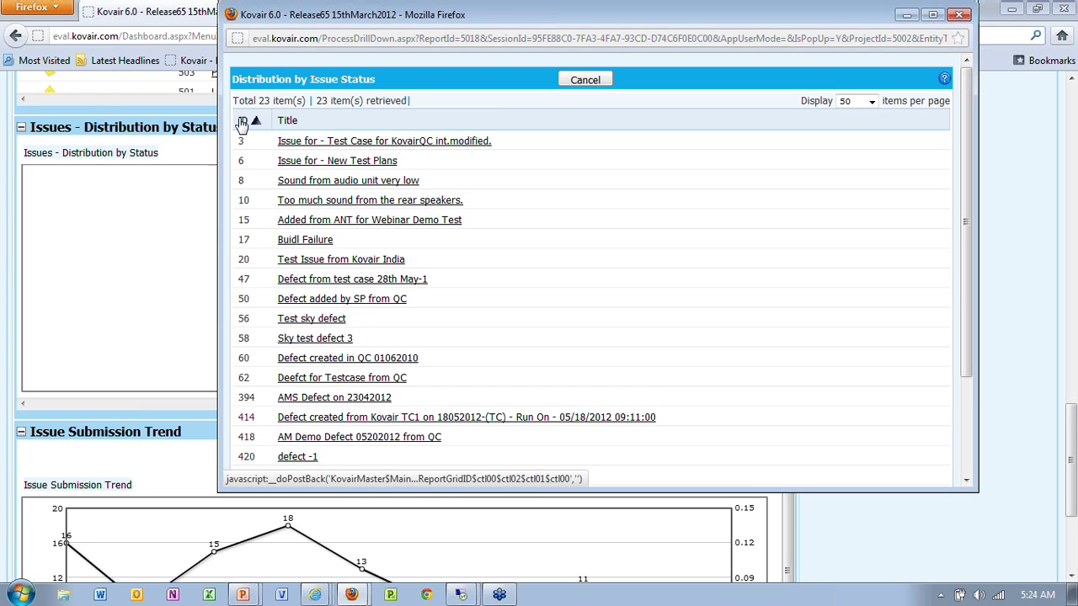
{"action": "left_click", "coordinate": [245, 122]}
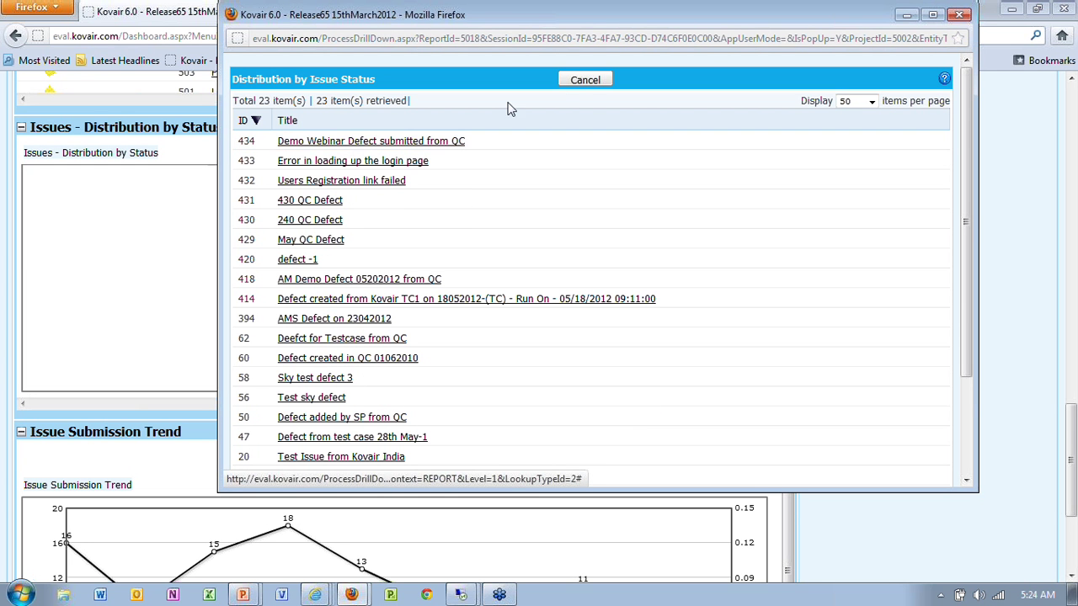
{"action": "left_click", "coordinate": [585, 80]}
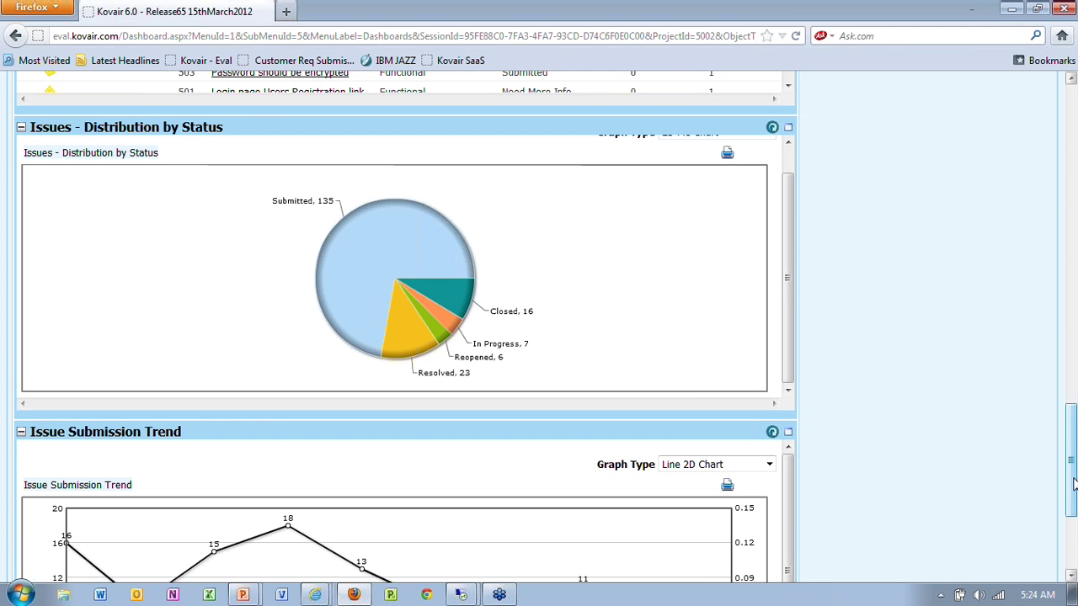
- Generate the Requirements Traceability Document from the Requirements report group and open it in Microsoft Word
{"action": "scroll", "coordinate": [1074, 459], "scroll_direction": "up", "scroll_amount": 1}
{"action": "left_click_drag", "start_coordinate": [1073, 433], "coordinate": [1071, 109]}
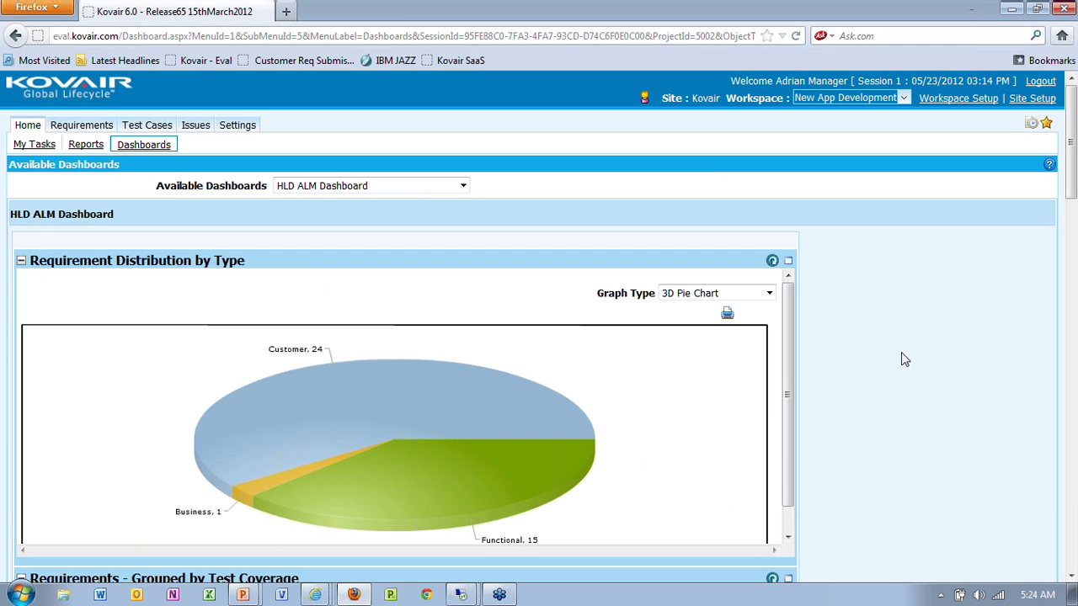
{"action": "left_click", "coordinate": [84, 147]}
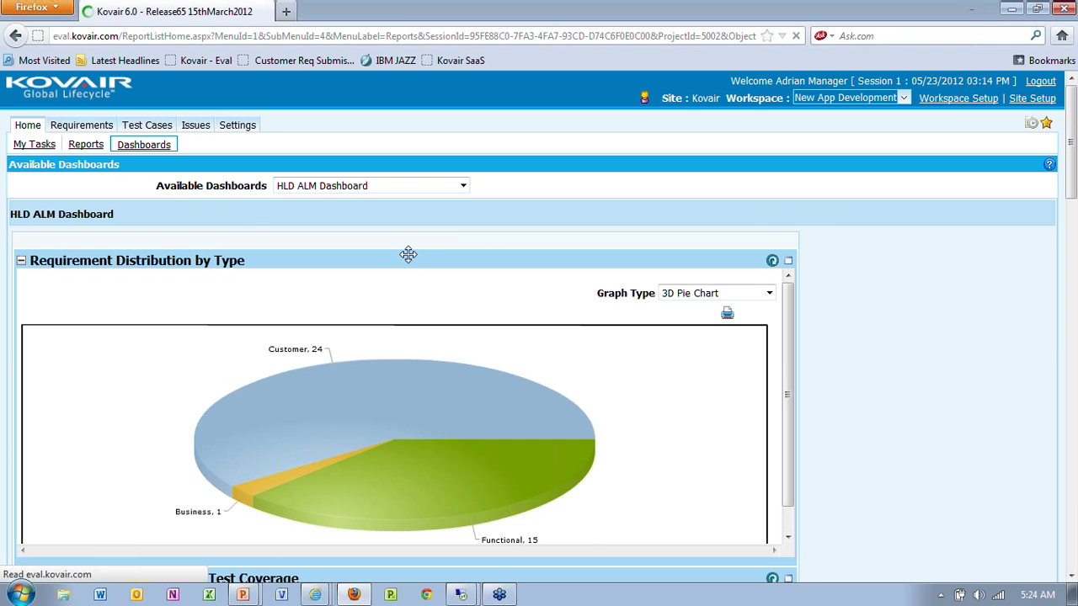
{"action": "scroll", "coordinate": [1065, 251], "scroll_direction": "down", "scroll_amount": 8}
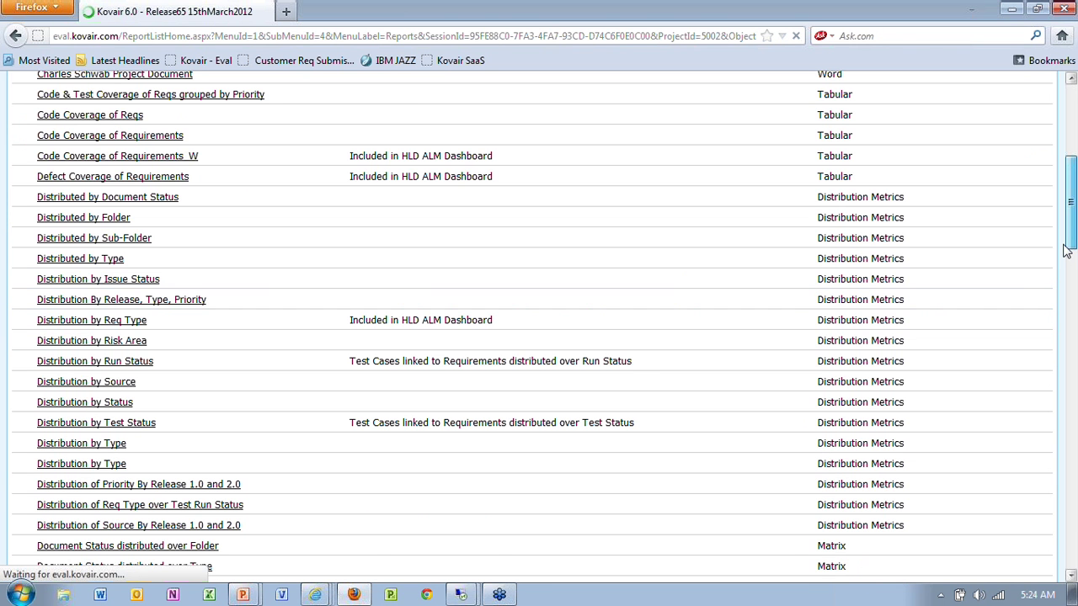
{"action": "left_click_drag", "start_coordinate": [1066, 251], "coordinate": [1065, 498]}
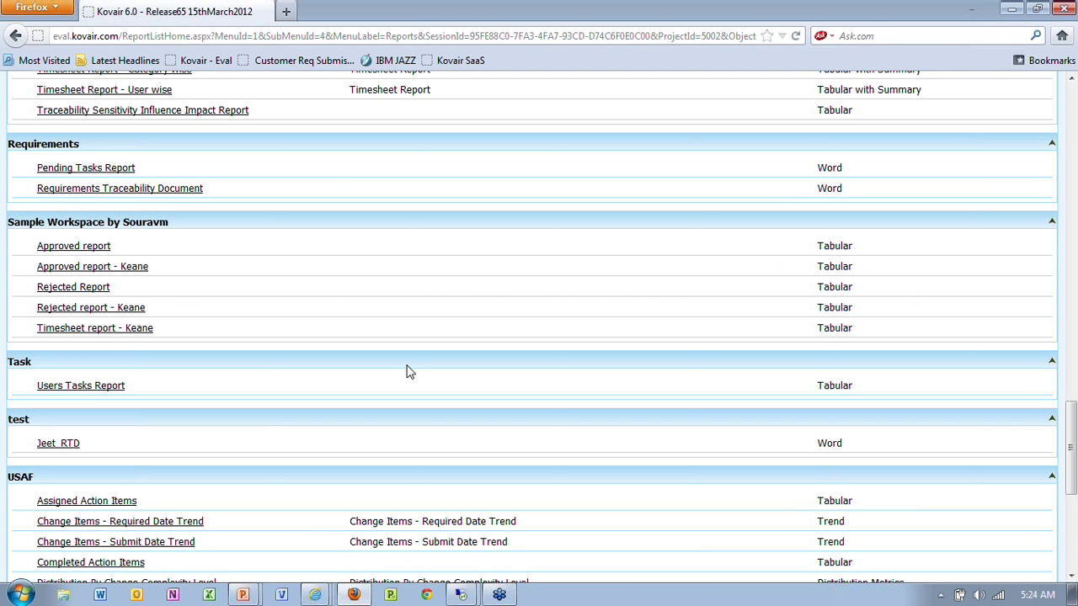
{"action": "left_click", "coordinate": [120, 187]}
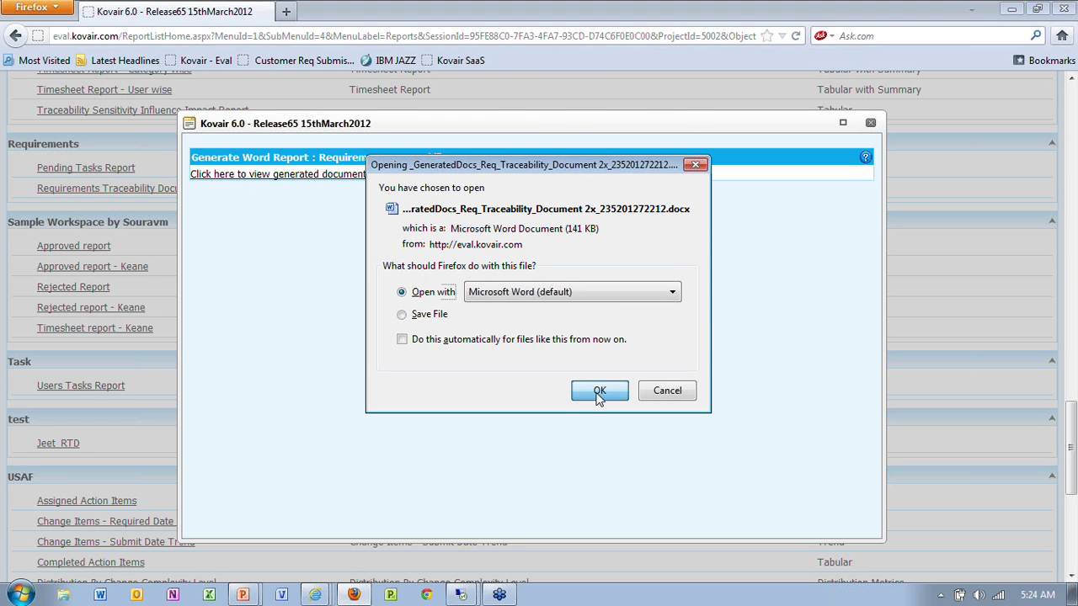
{"action": "left_click", "coordinate": [599, 392]}
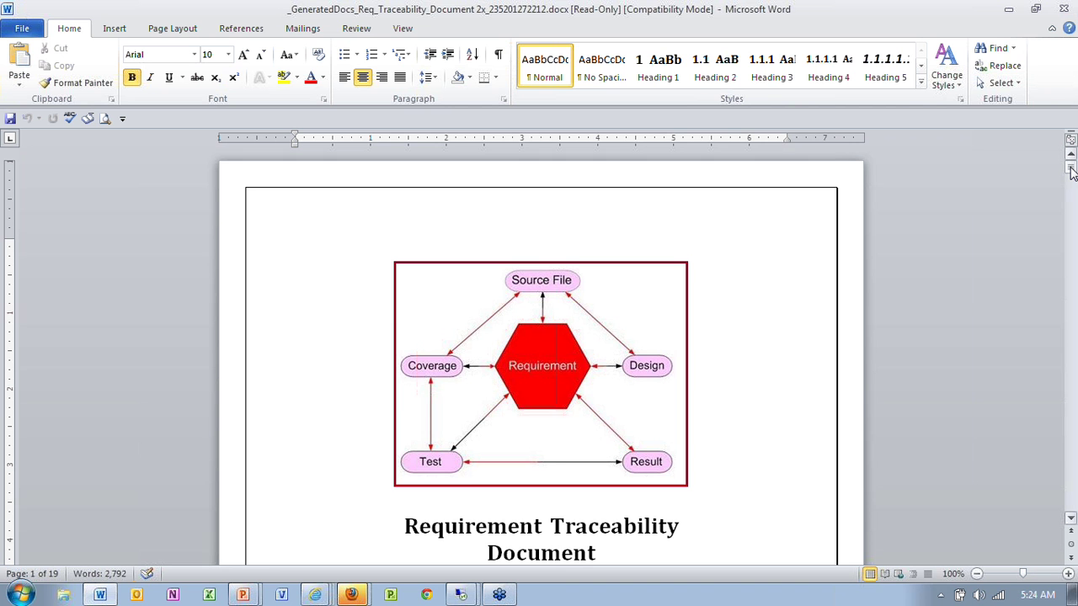
- Update the entire table of contents in the generated traceability document
{"action": "left_click", "coordinate": [1071, 171]}
{"action": "left_click_drag", "start_coordinate": [1071, 171], "coordinate": [1063, 211]}
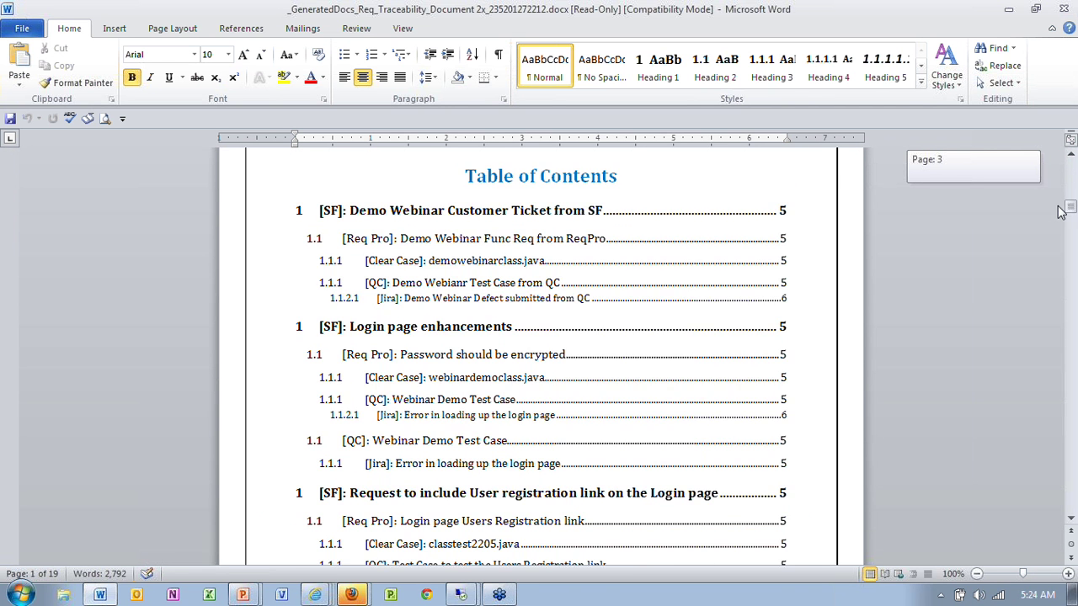
{"action": "right_click", "coordinate": [560, 316]}
{"action": "left_click", "coordinate": [611, 401]}
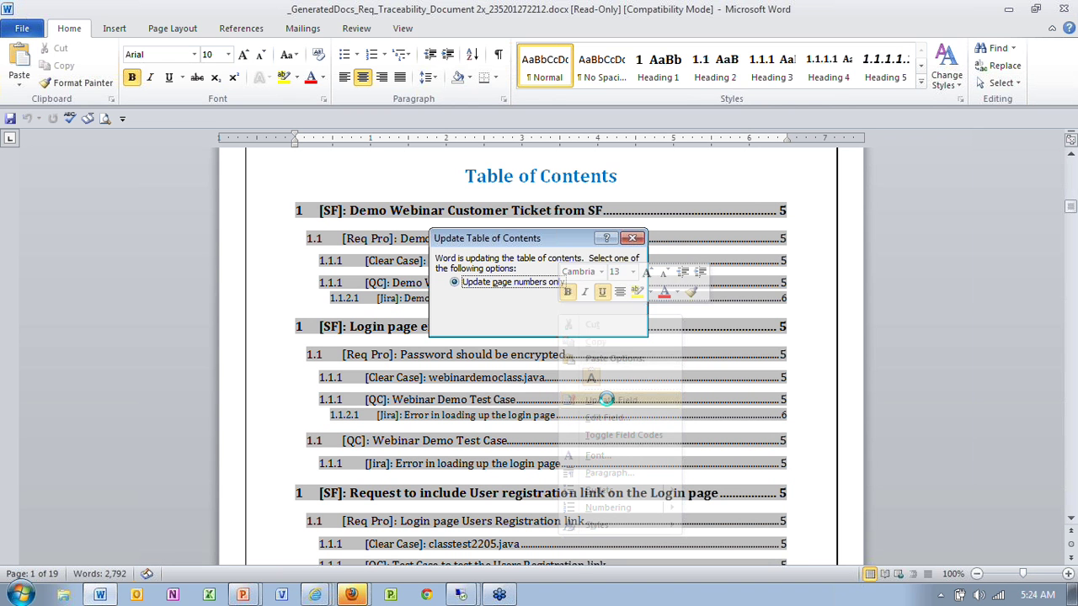
{"action": "left_click", "coordinate": [499, 296]}
{"action": "left_click", "coordinate": [544, 323]}
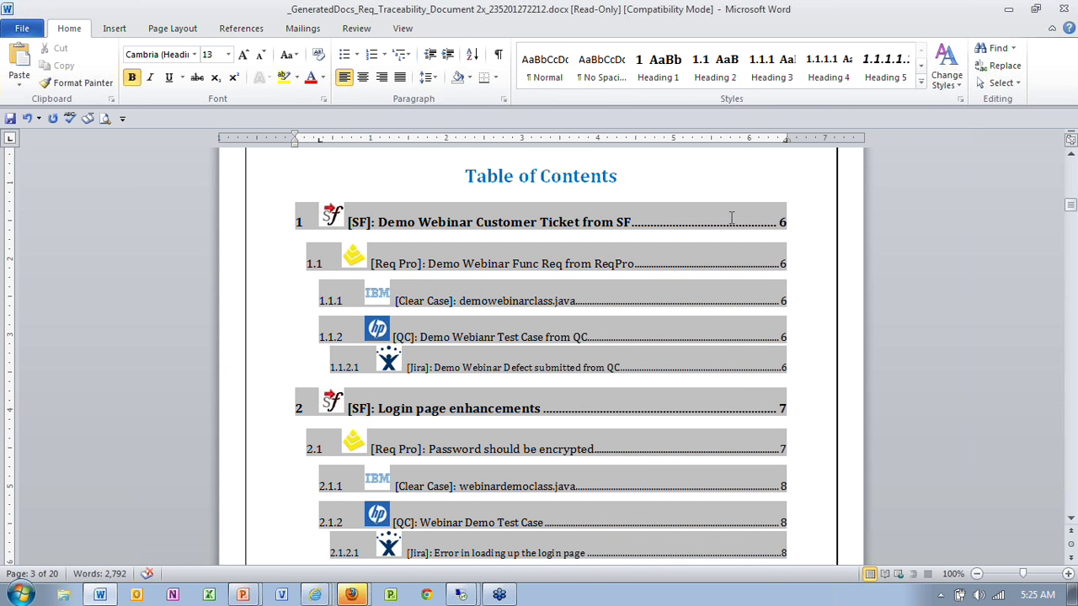
{"action": "left_click", "coordinate": [735, 196]}
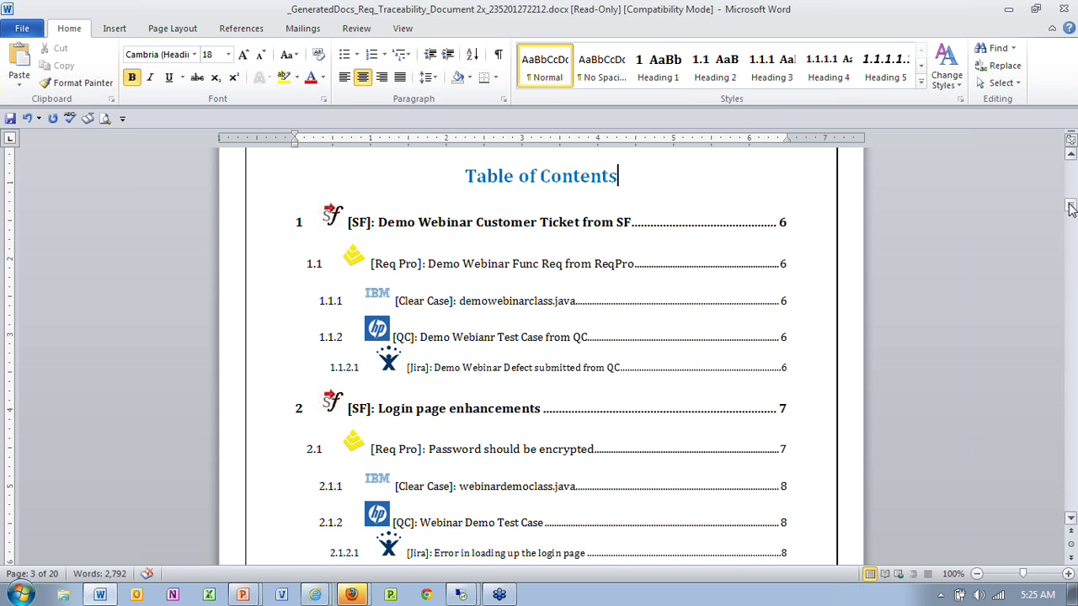
- Follow the contents link to Demo Webinar Customer Ticket from SF and examine its requirement, ClearCase file, test case and Jira defect sections
{"action": "left_click_drag", "start_coordinate": [1070, 209], "coordinate": [813, 200]}
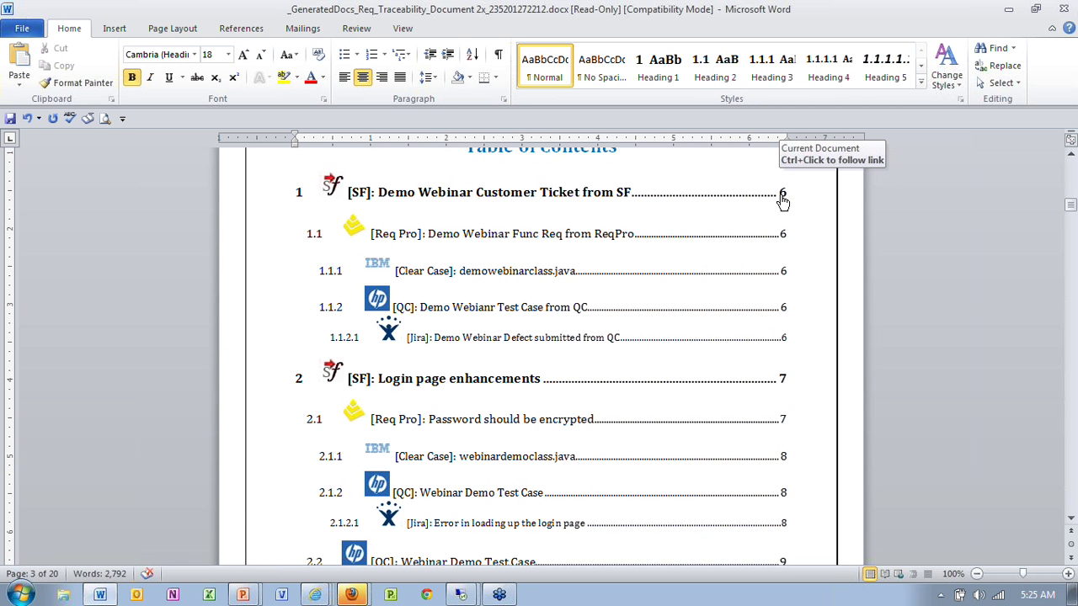
{"action": "left_click", "coordinate": [782, 200], "text": "ctrl"}
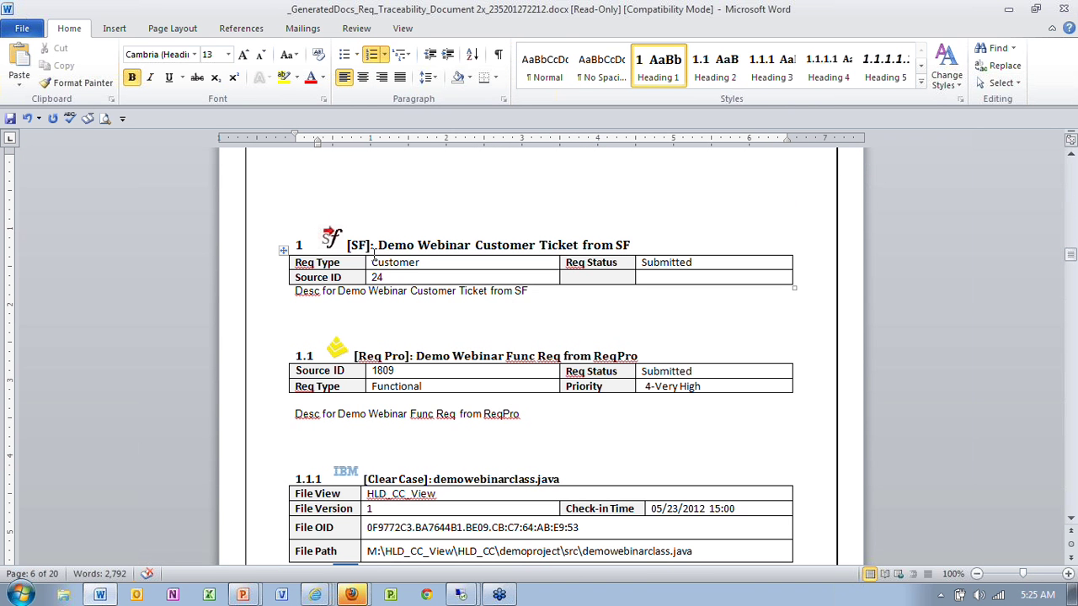
{"action": "left_click", "coordinate": [645, 244]}
{"action": "left_click", "coordinate": [665, 354]}
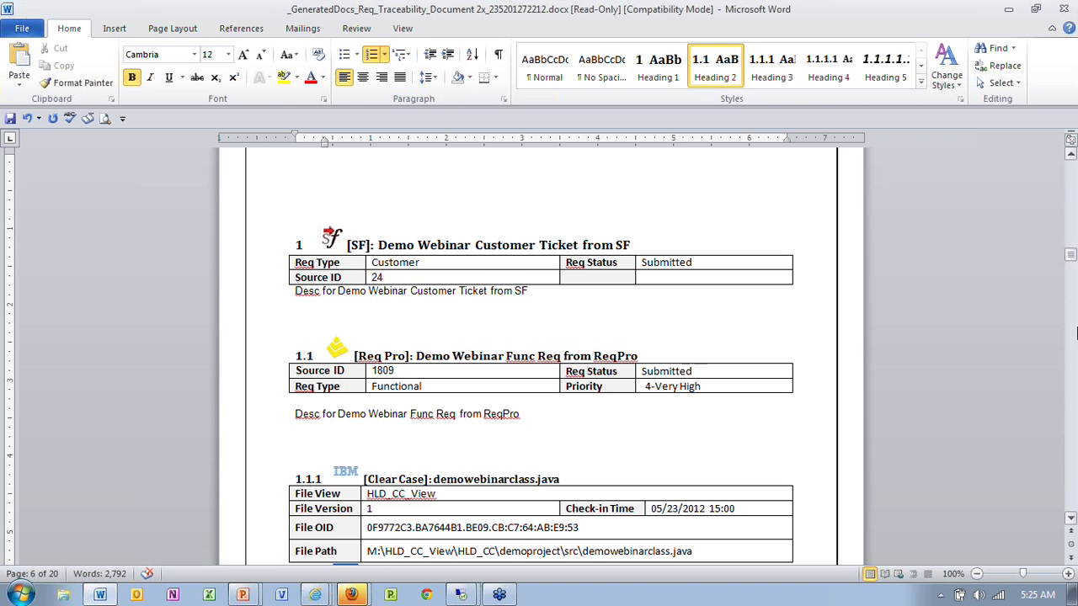
{"action": "left_click_drag", "start_coordinate": [1070, 256], "coordinate": [1069, 260]}
{"action": "left_click", "coordinate": [592, 222]}
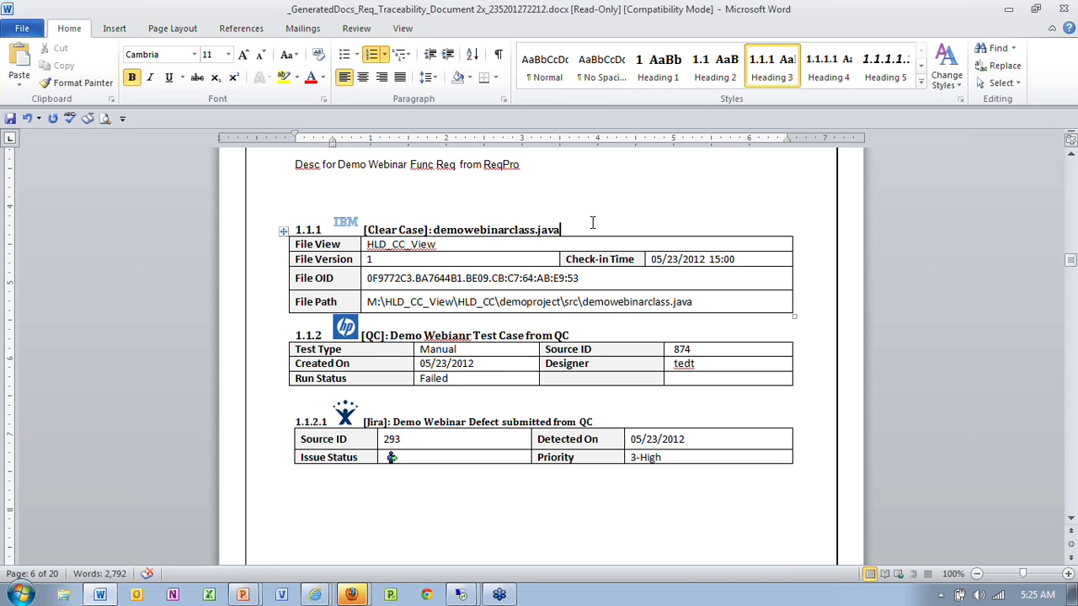
{"action": "left_click", "coordinate": [598, 328]}
{"action": "left_click", "coordinate": [624, 421]}
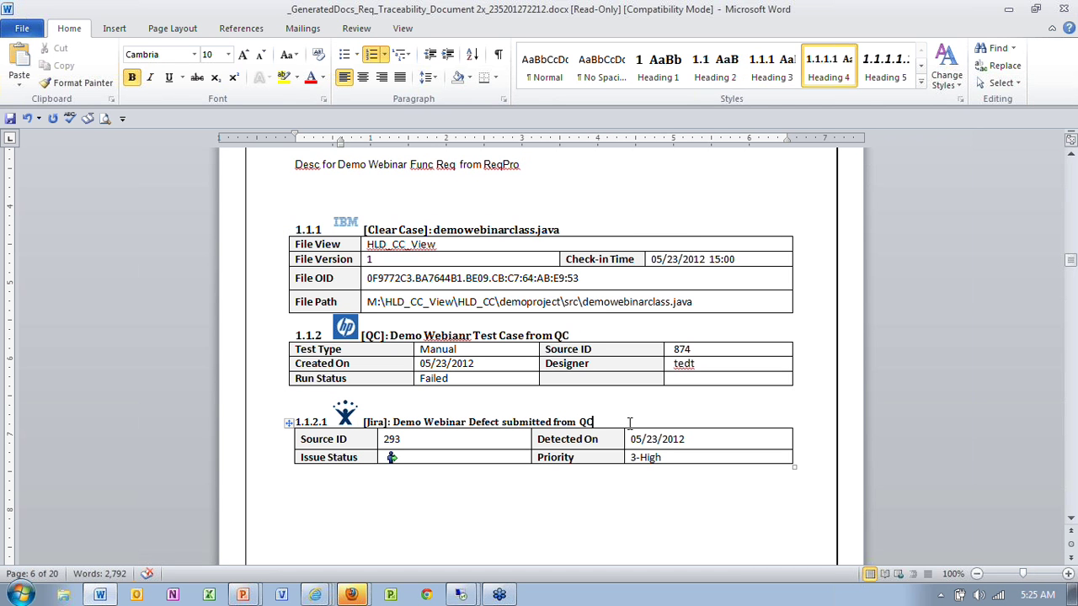